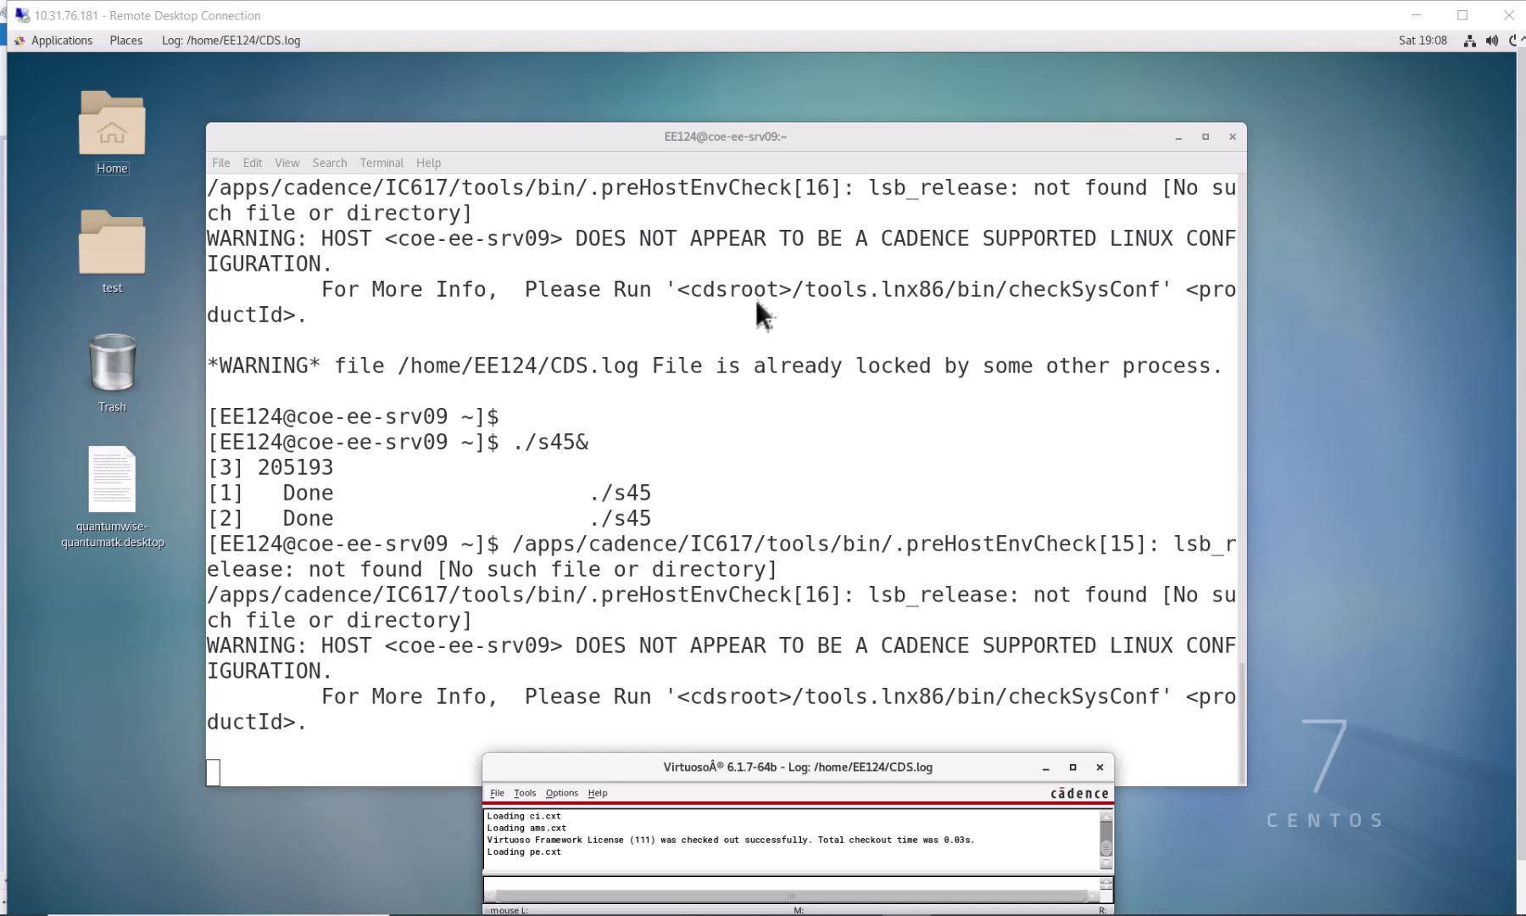
Open the Virtuoso File menu, close it, then reopen it to show the recent Lab8_Test cellviews
{"action": "left_click", "coordinate": [497, 792]}
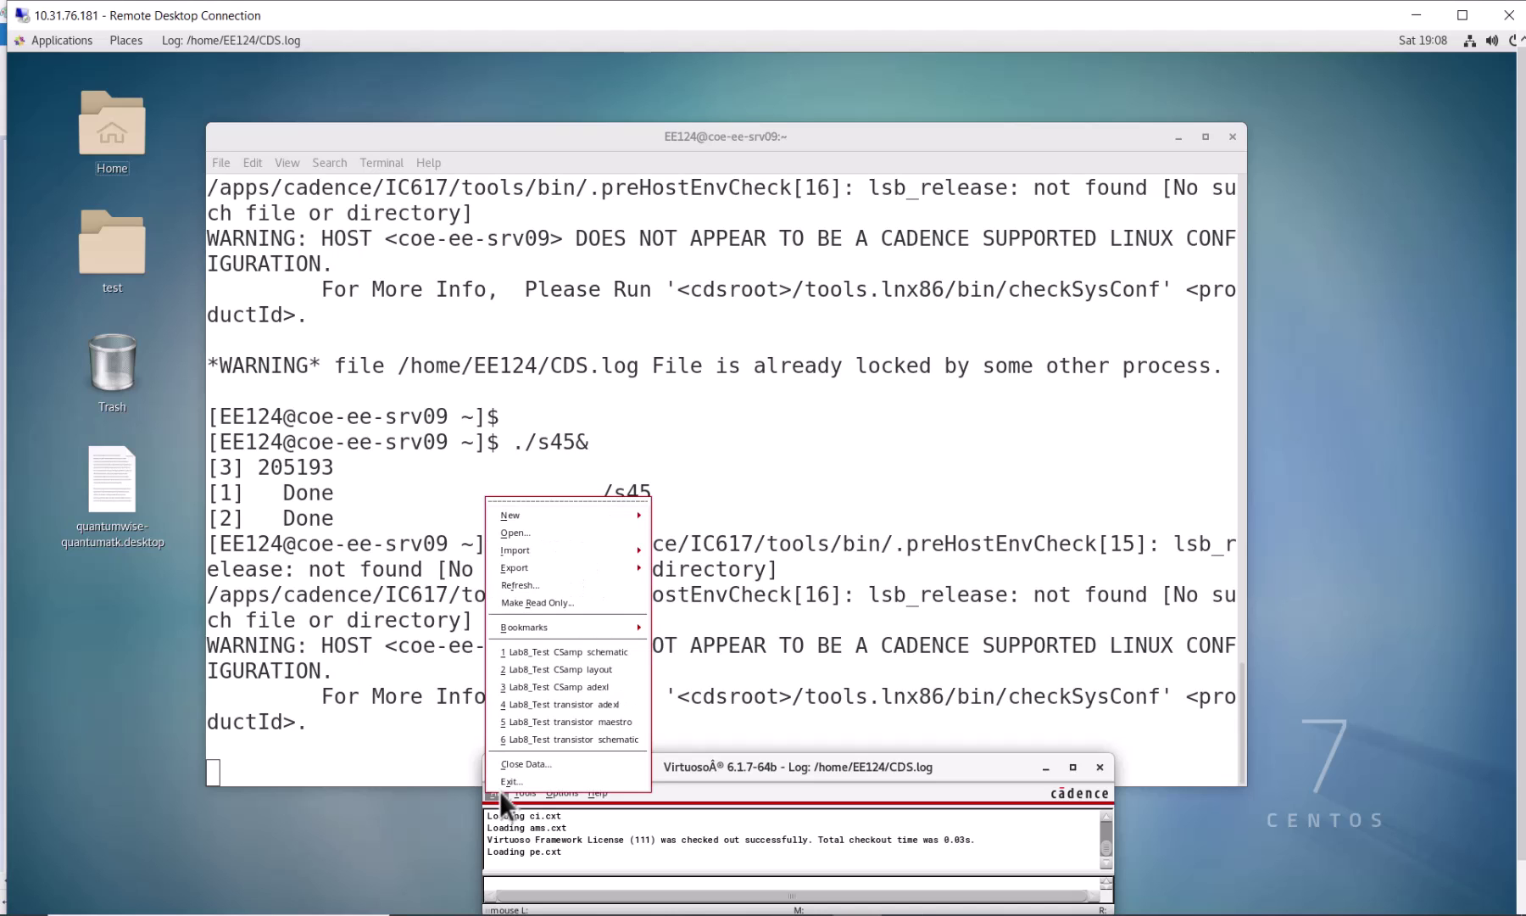
{"action": "left_click", "coordinate": [791, 796]}
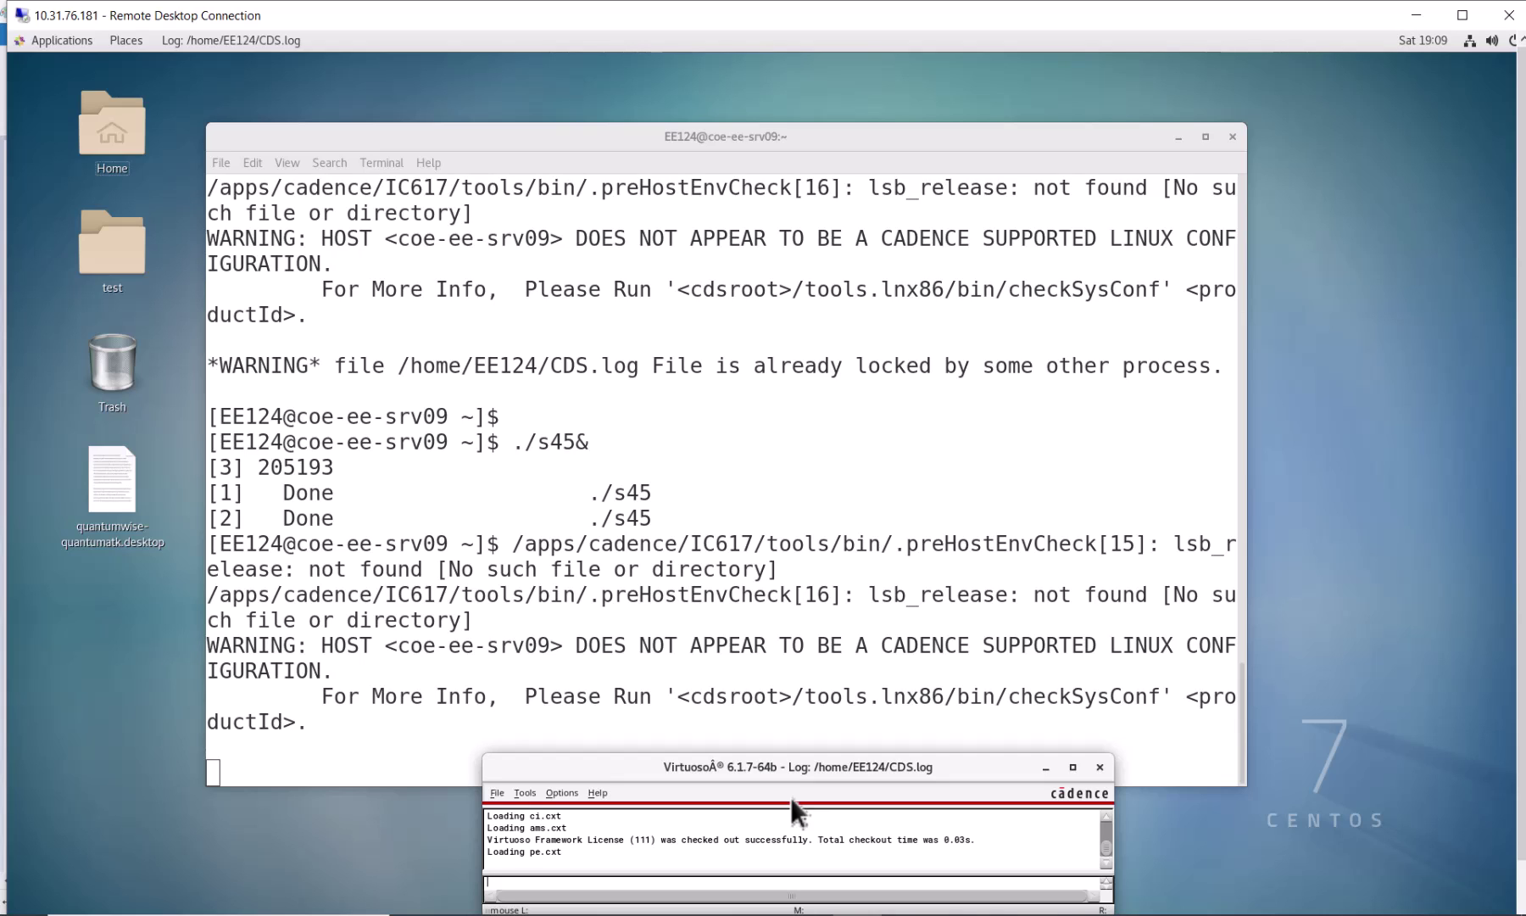
{"action": "left_click", "coordinate": [497, 792]}
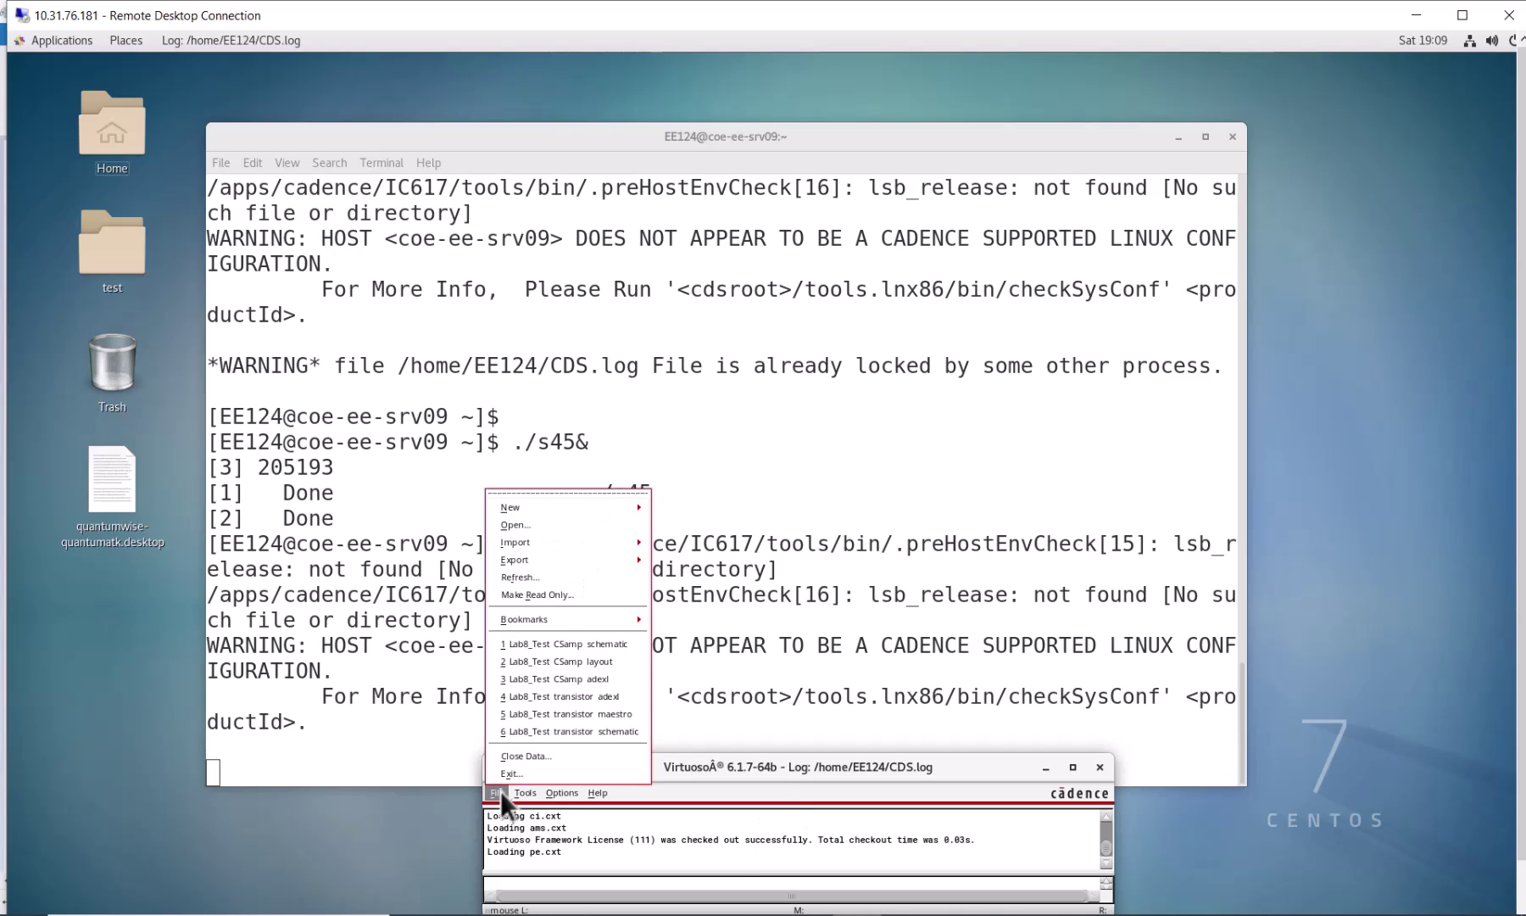
In File > Open, target Lab8_Test CSamp with view schematic, opening with Schematics XL
{"action": "mouse_move", "coordinate": [563, 793]}
{"action": "mouse_move", "coordinate": [491, 797]}
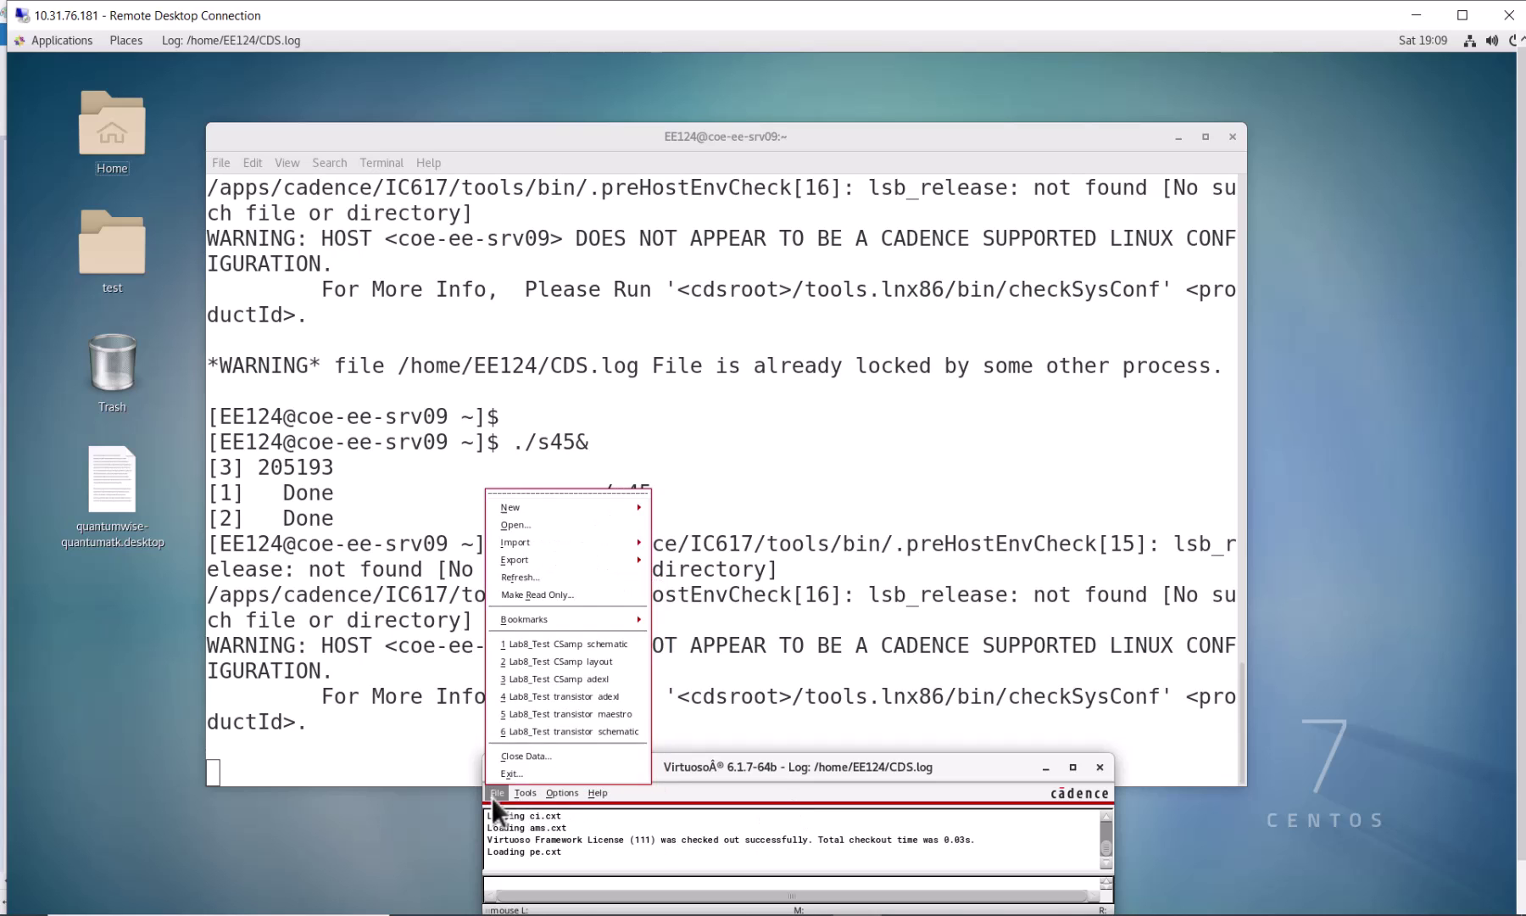
{"action": "left_click", "coordinate": [528, 521]}
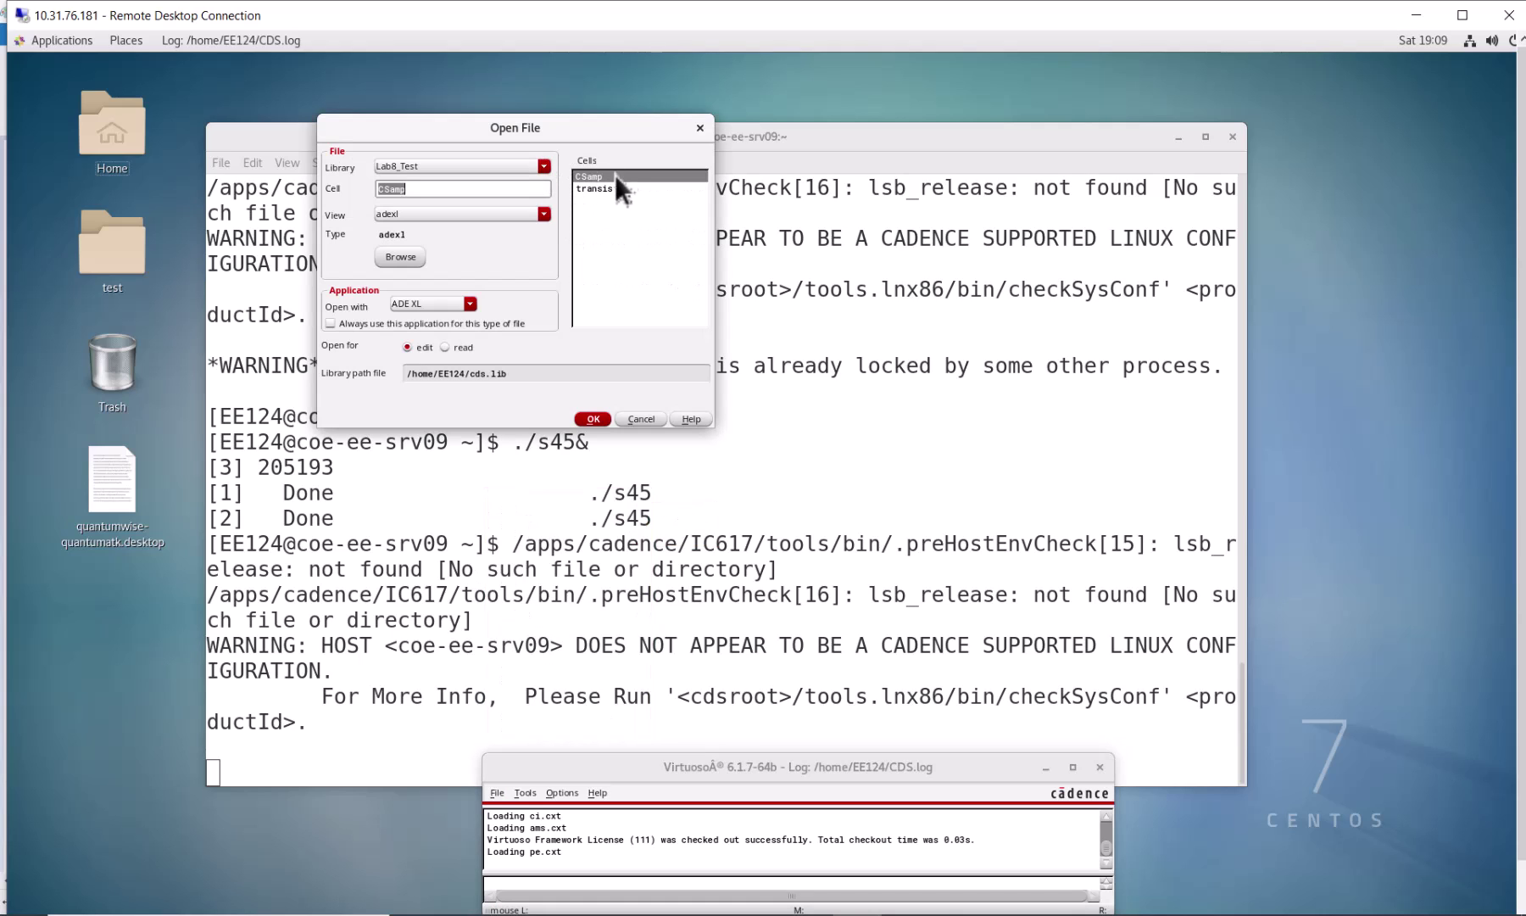
{"action": "left_click", "coordinate": [469, 309]}
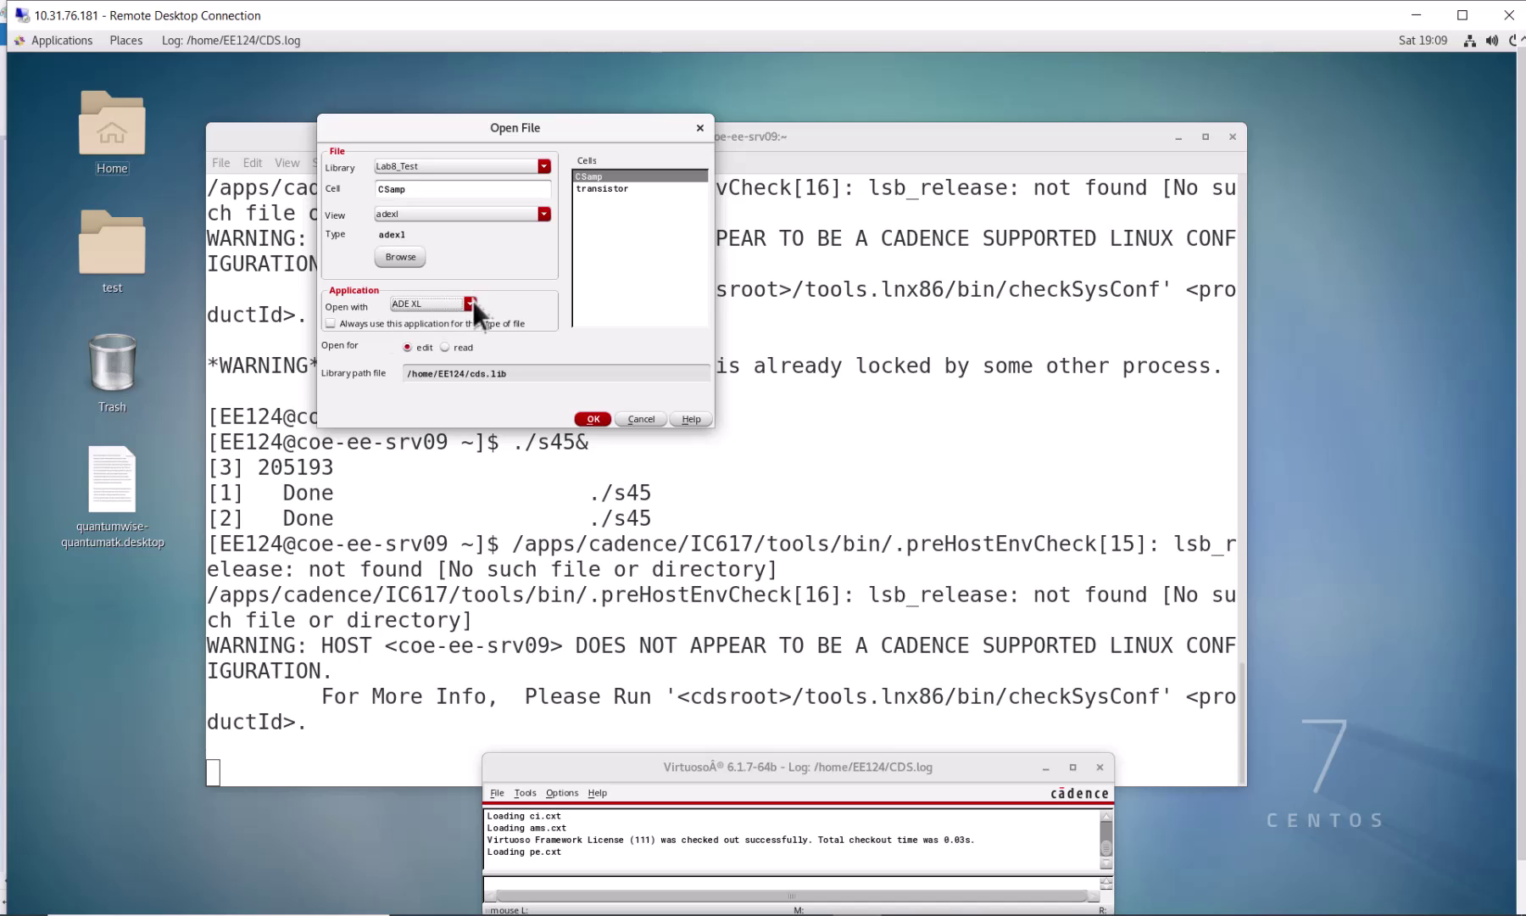
{"action": "left_click", "coordinate": [472, 303]}
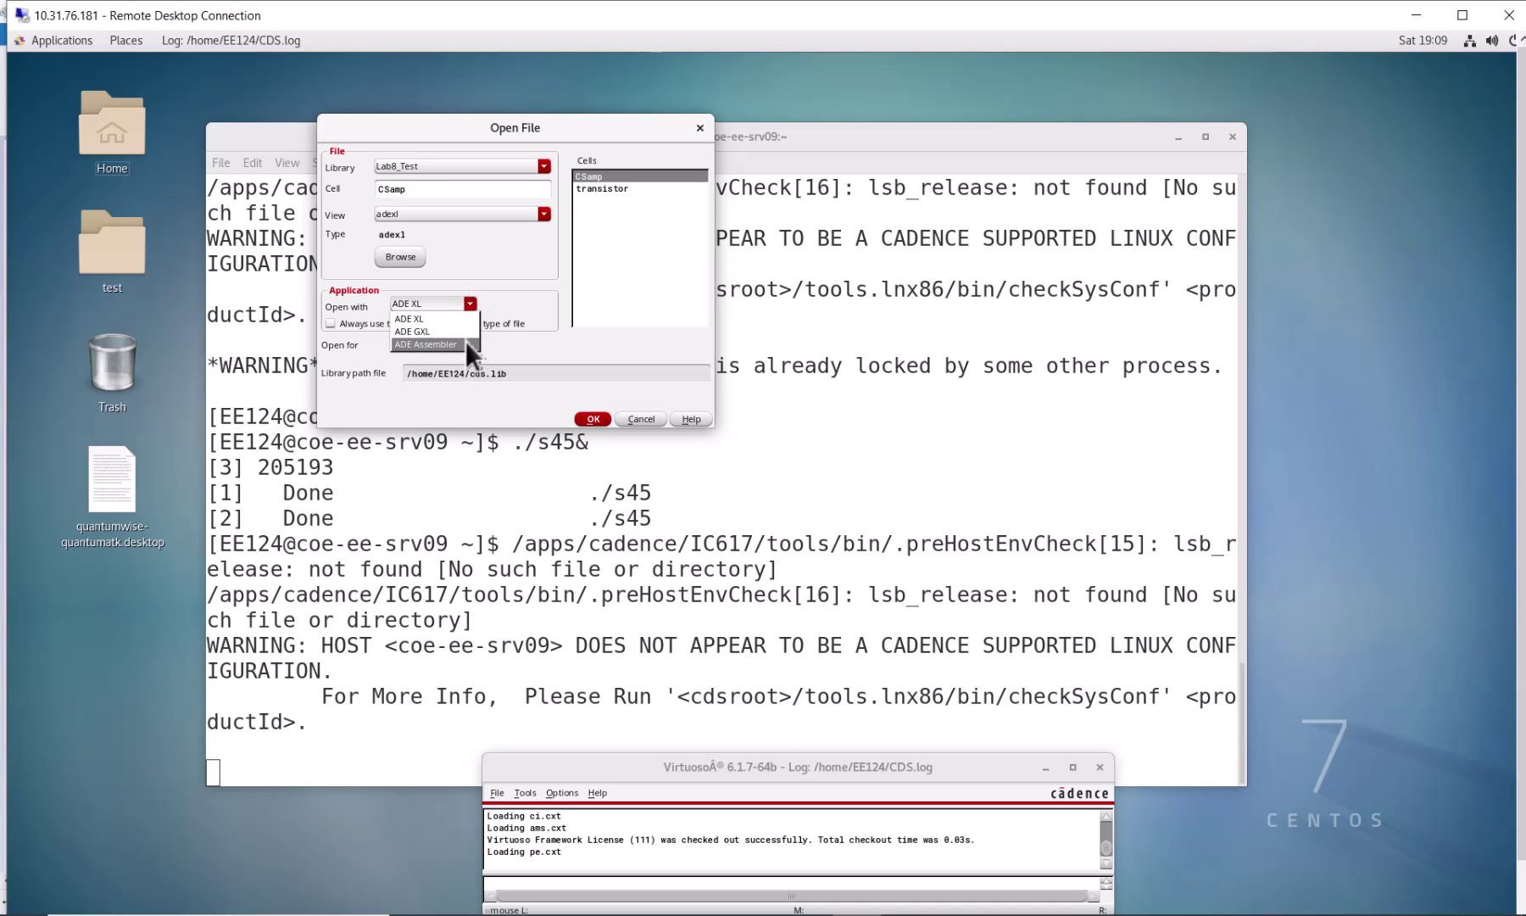
{"action": "left_click", "coordinate": [492, 290]}
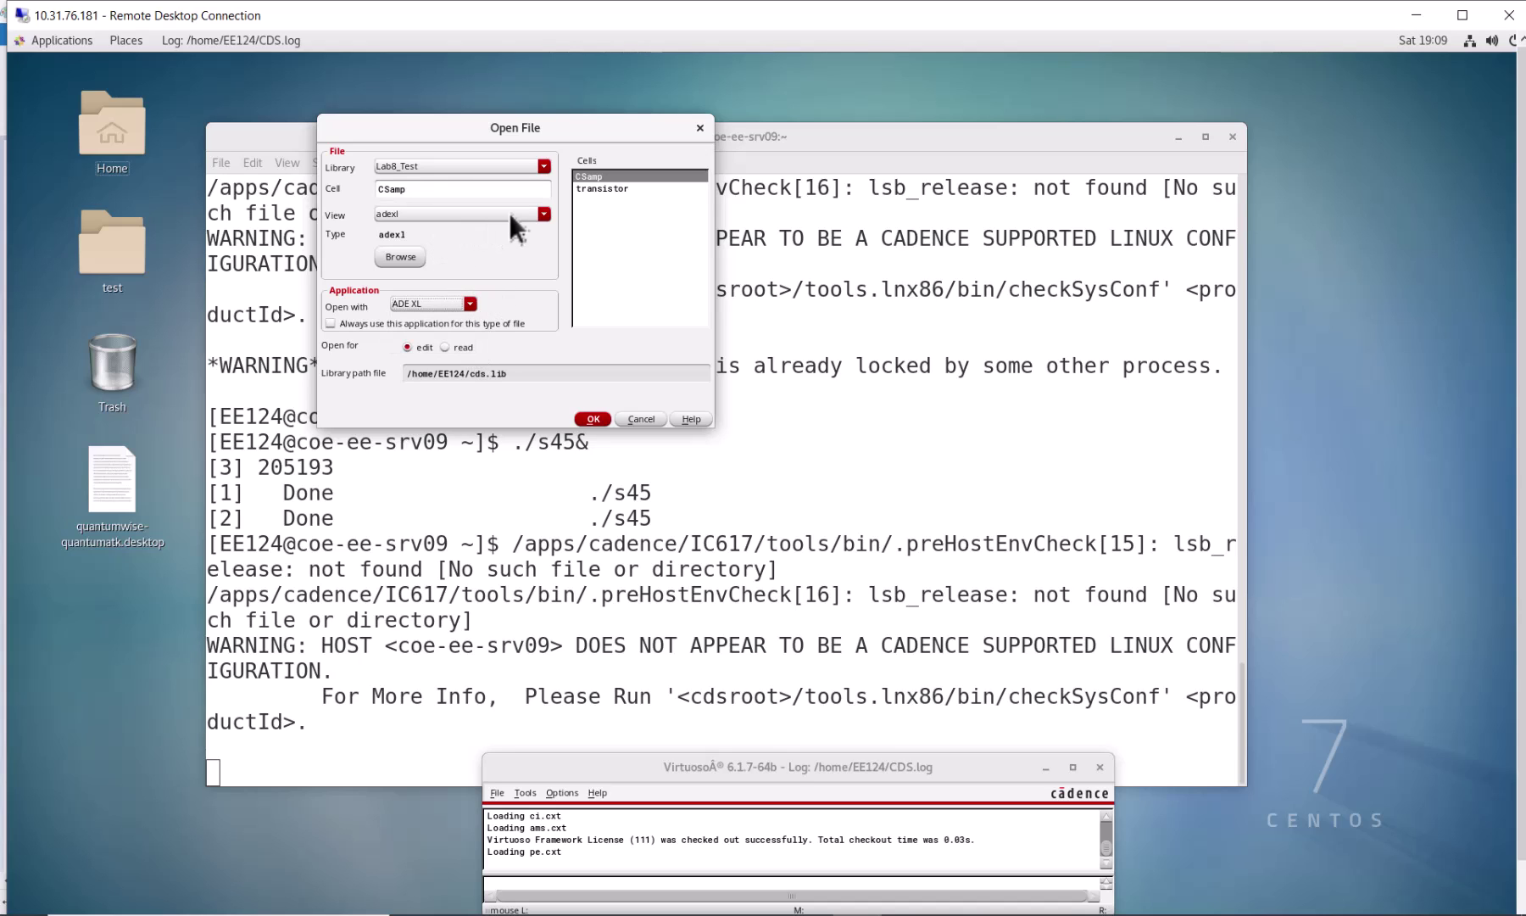
{"action": "left_click", "coordinate": [508, 212]}
{"action": "left_click", "coordinate": [497, 254]}
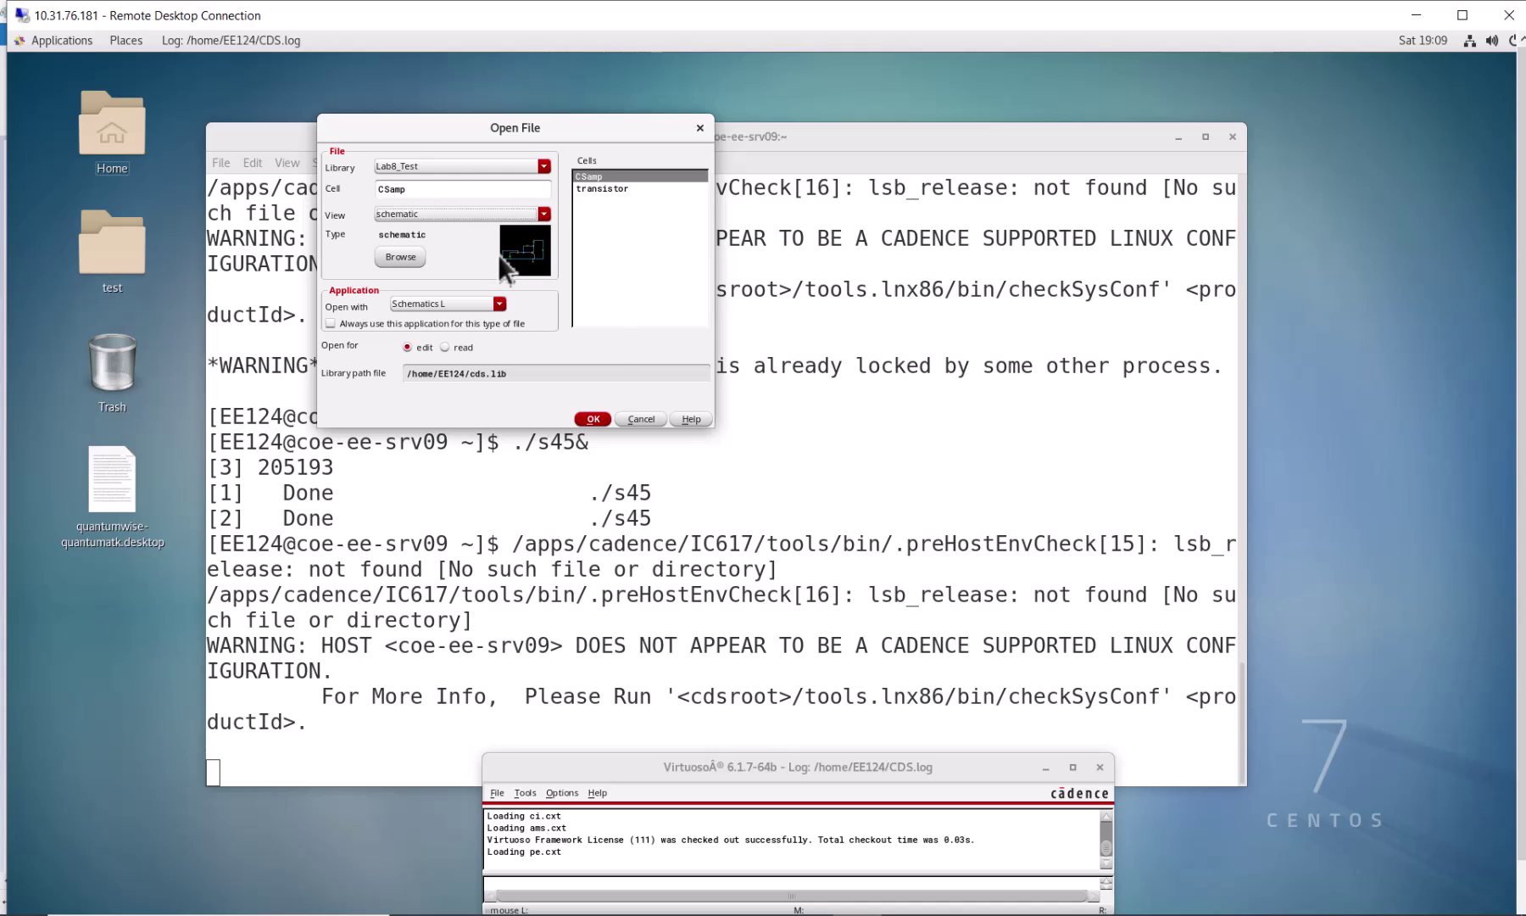
{"action": "left_click", "coordinate": [476, 305]}
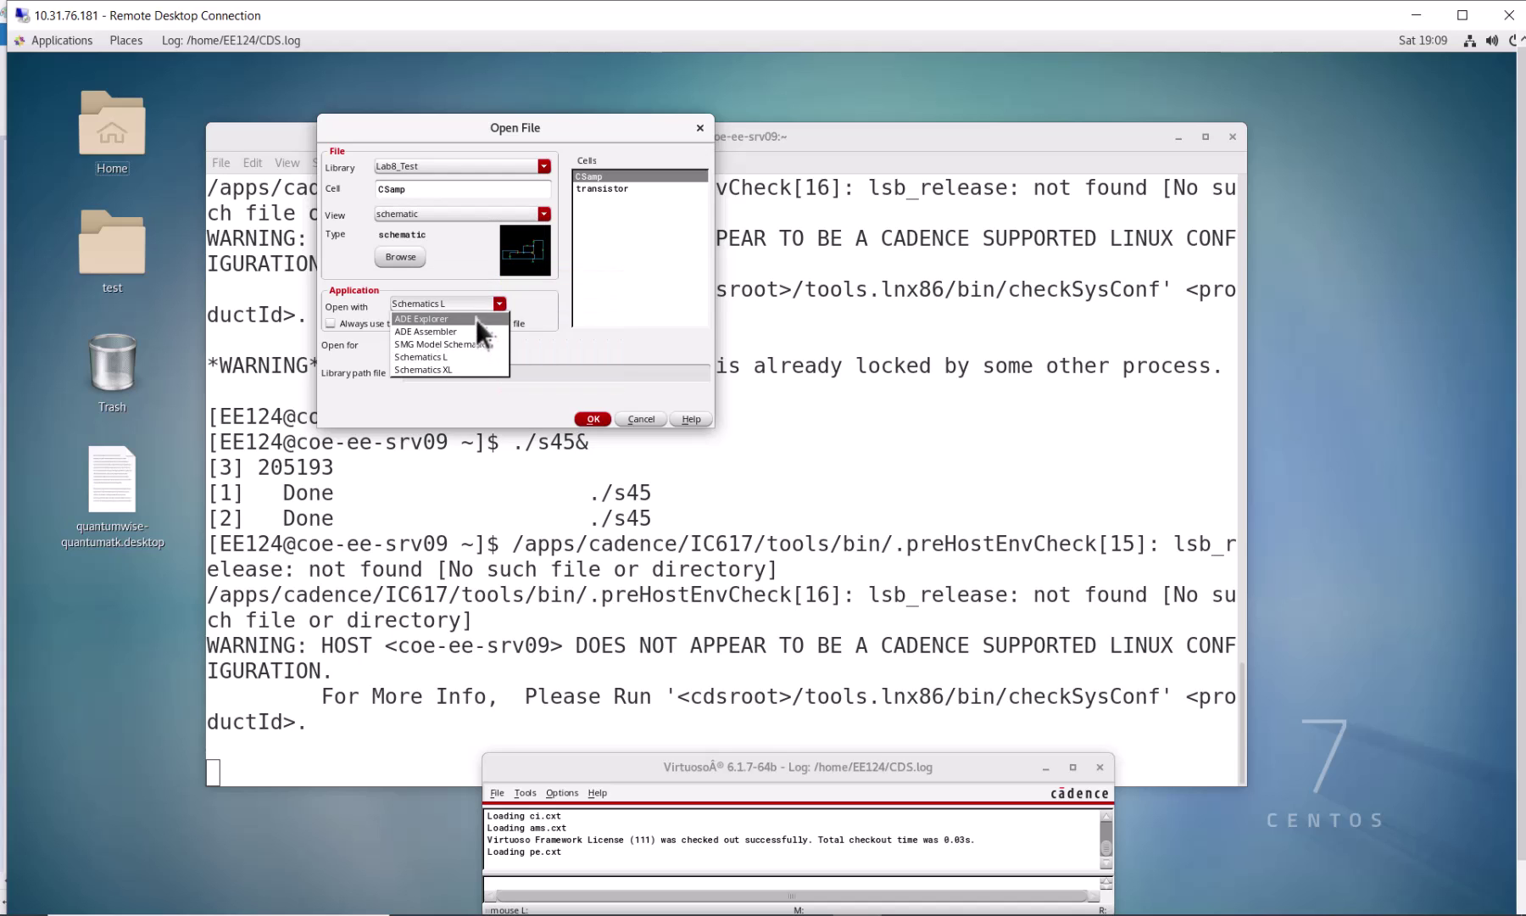
{"action": "left_click", "coordinate": [473, 367]}
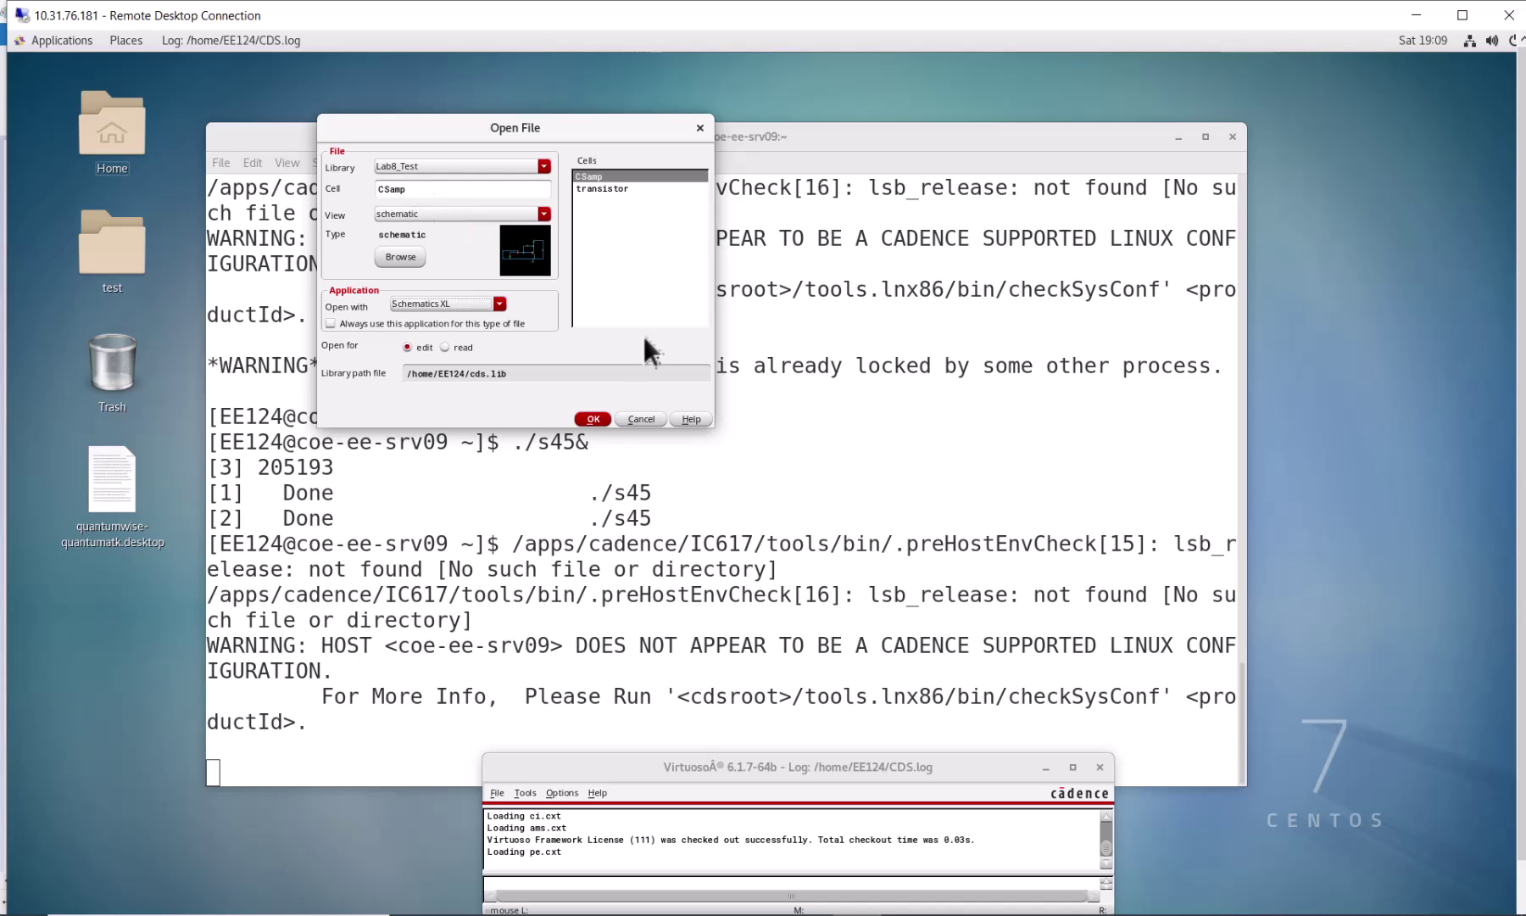
Open the CSamp schematic, maximize the remote desktop and editor, and fit the circuit to the window
{"action": "left_click", "coordinate": [598, 415]}
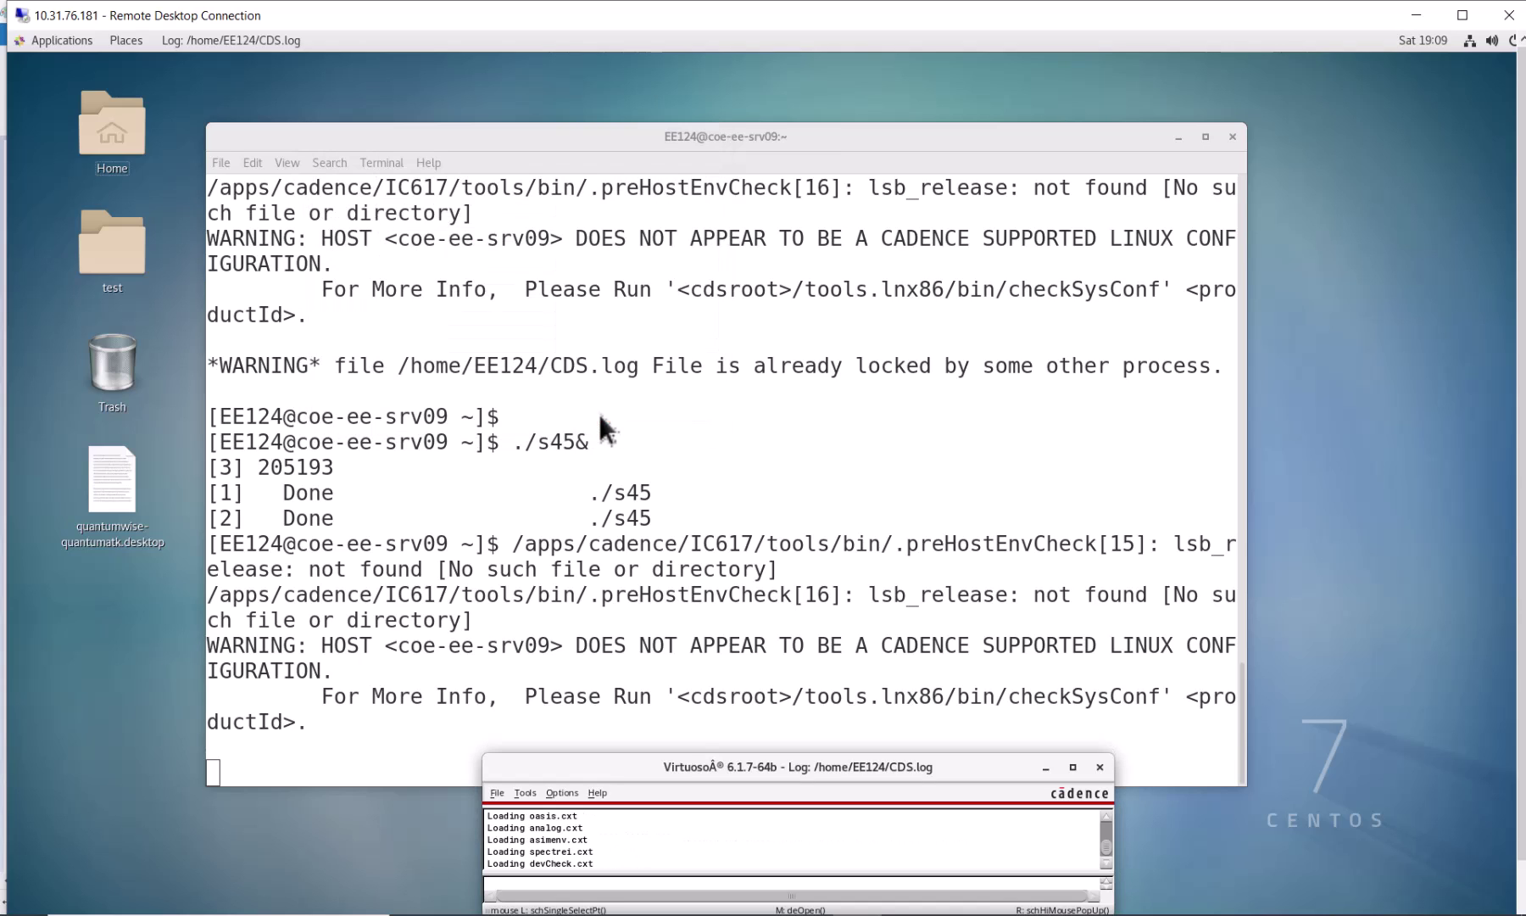
{"action": "left_click", "coordinate": [1464, 16]}
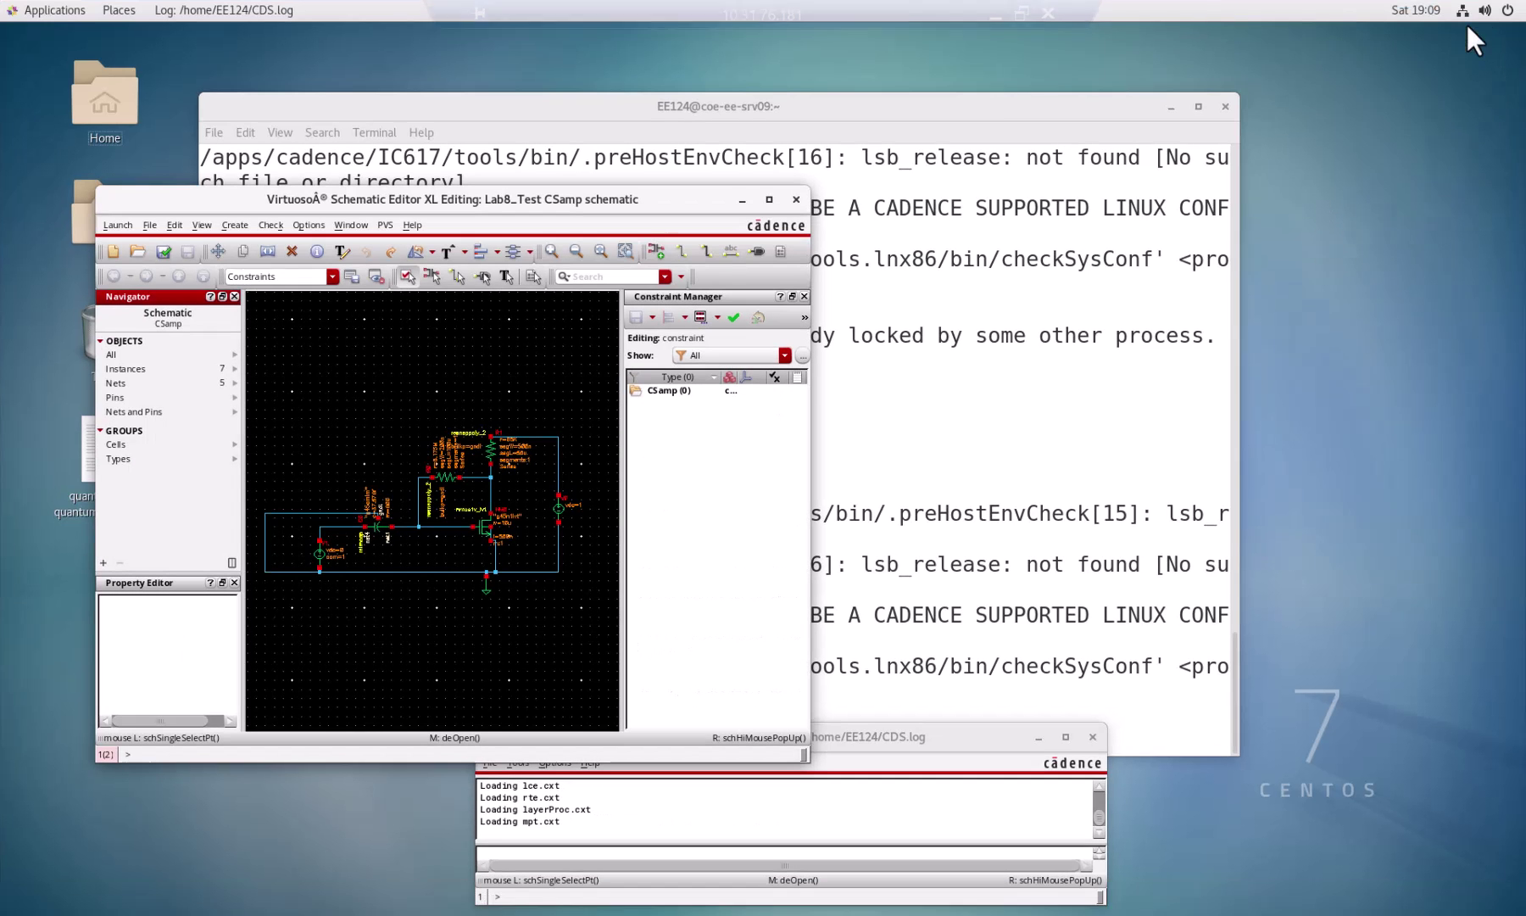
{"action": "left_click", "coordinate": [772, 203]}
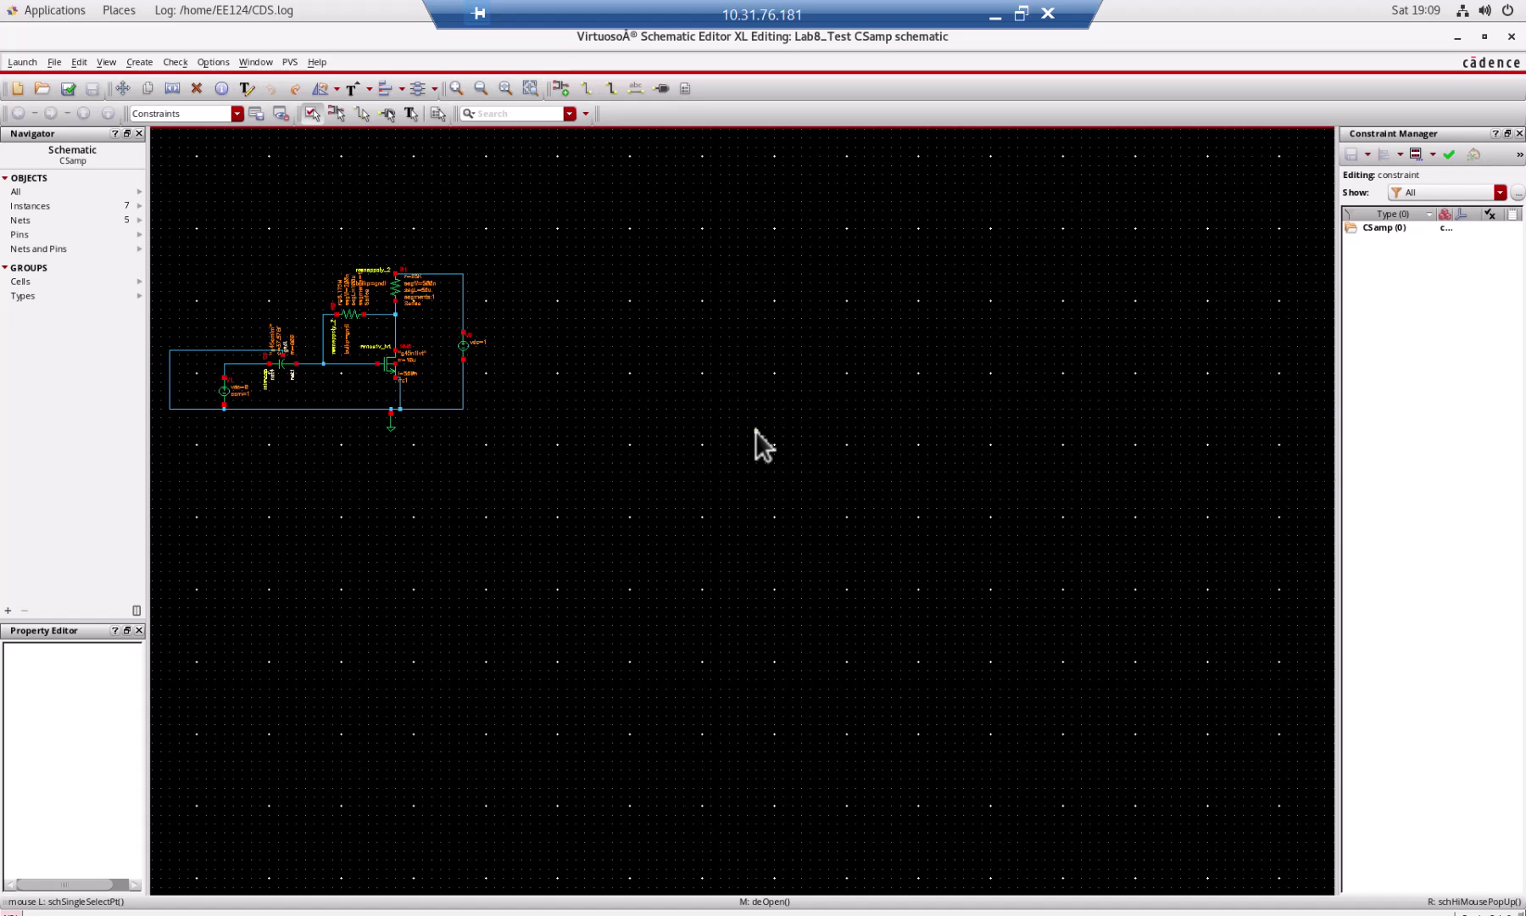
{"action": "key", "text": "f"}
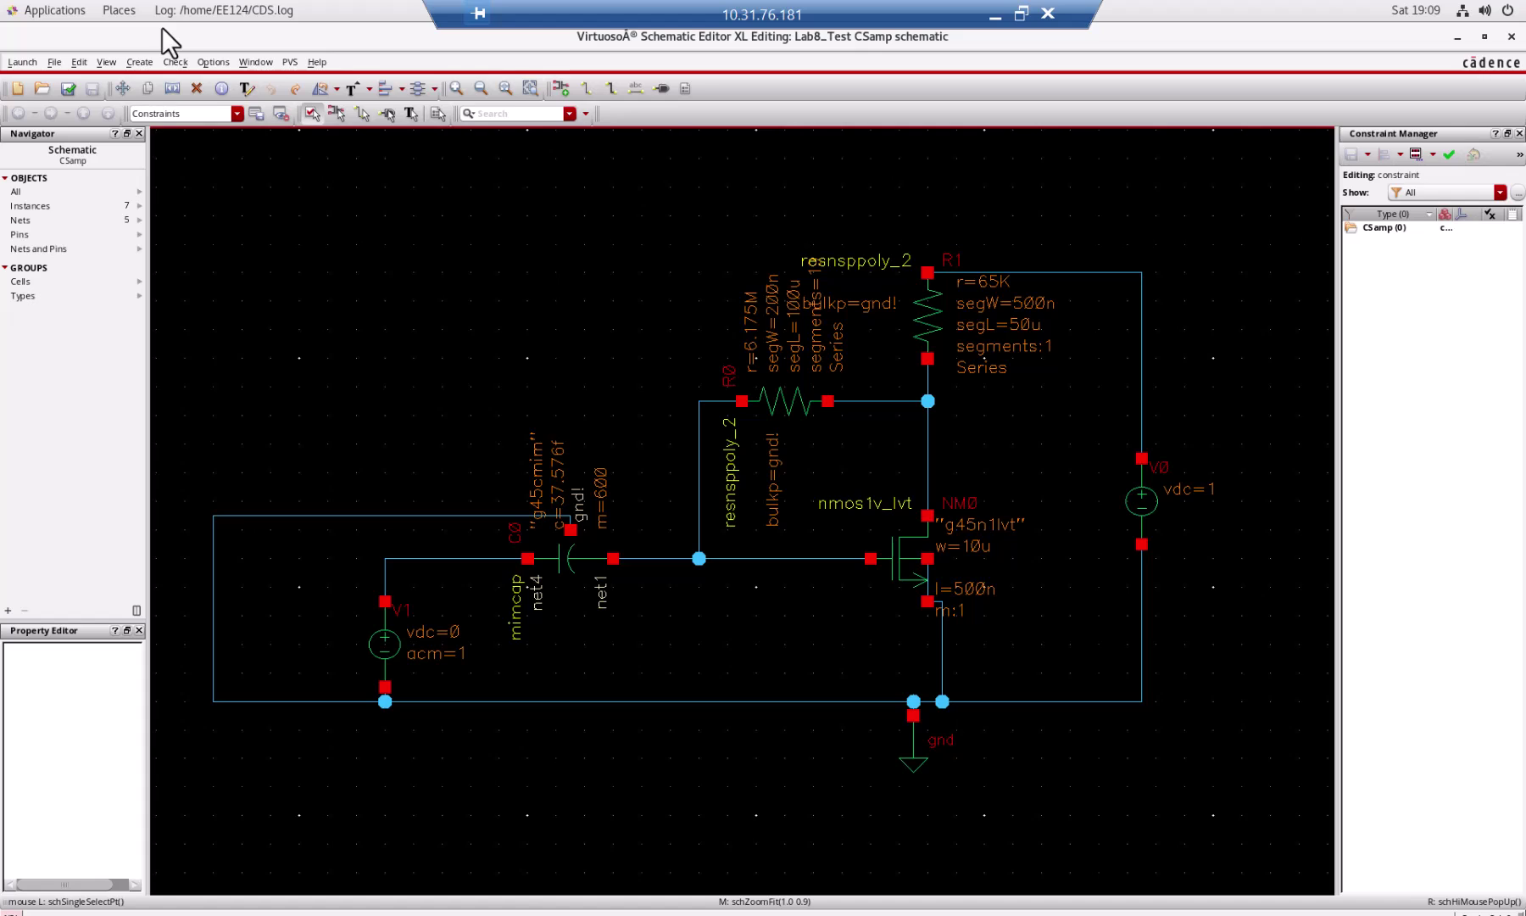
{"action": "left_click", "coordinate": [28, 59]}
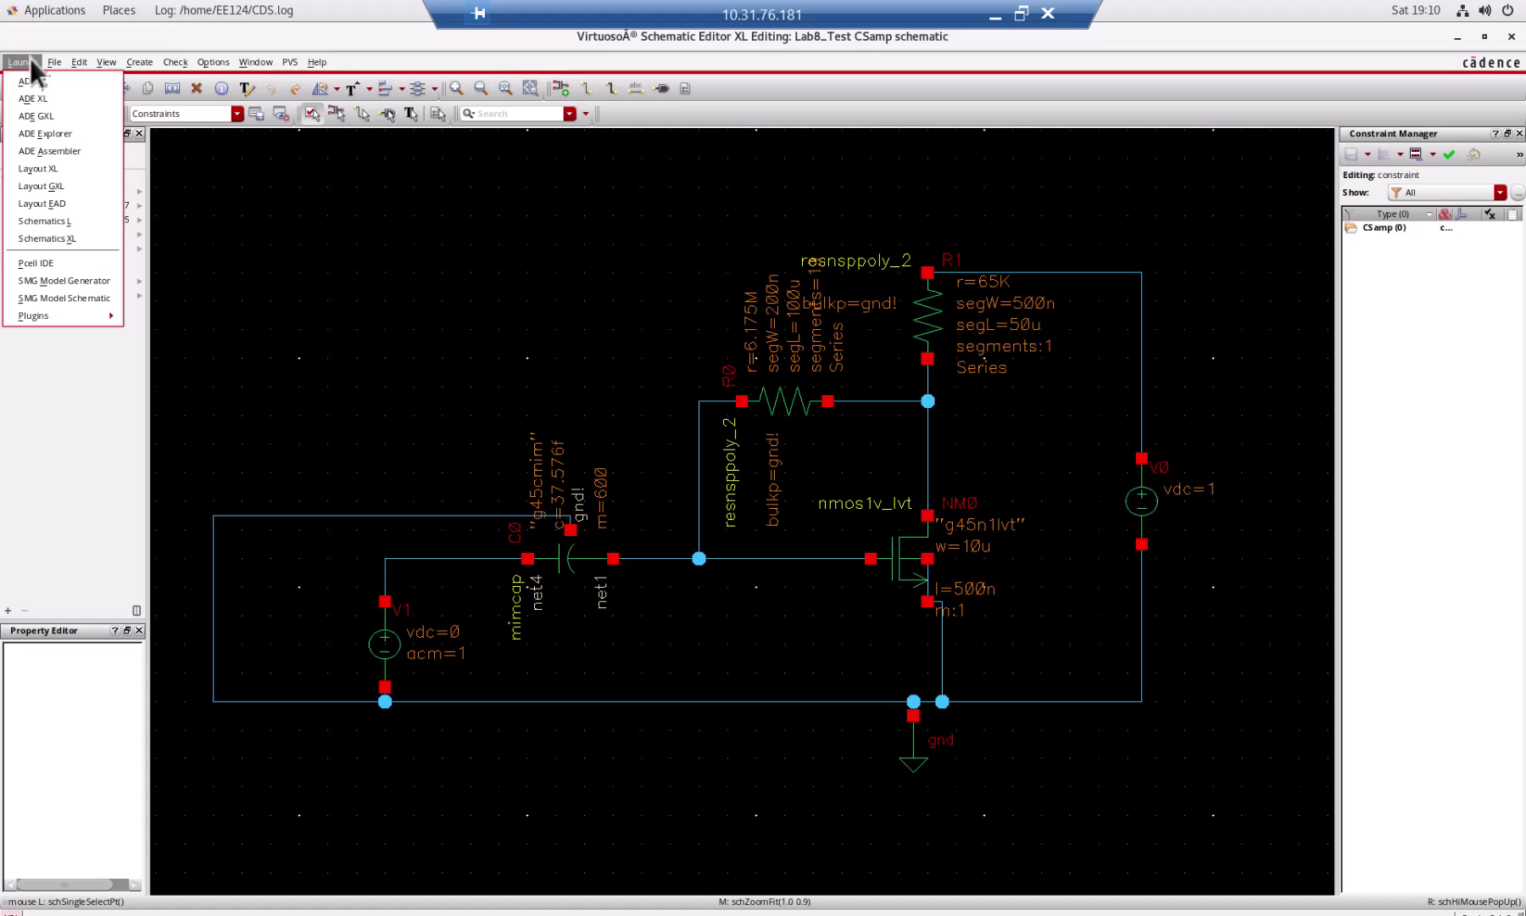
Launch ADE XL on the existing CSamp adexl view, accepting the GXL licence fallback
{"action": "left_click", "coordinate": [62, 99]}
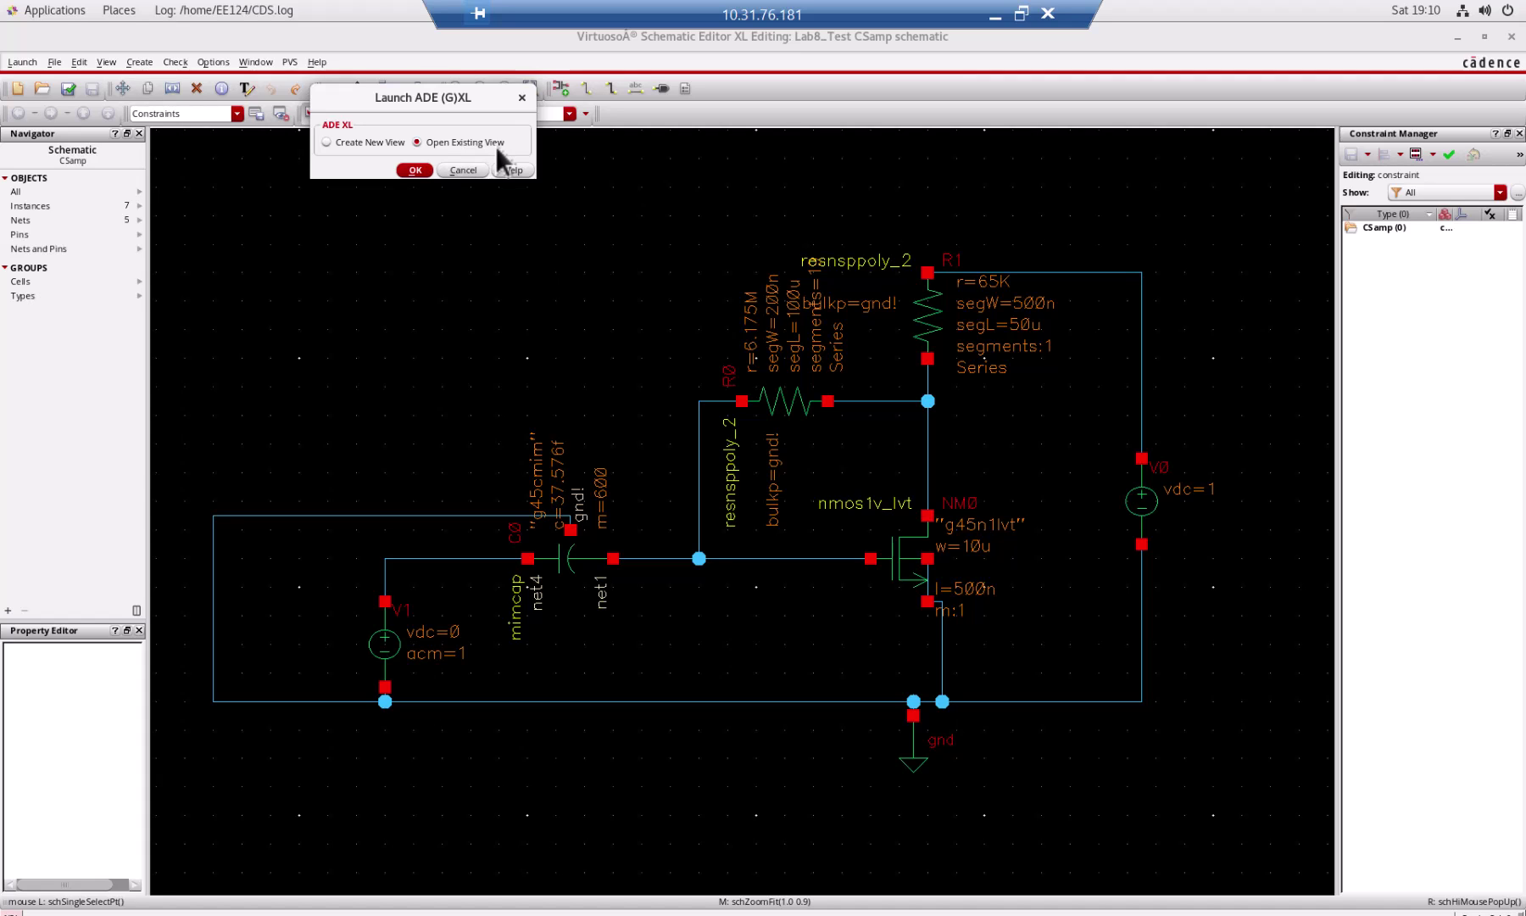
{"action": "left_click", "coordinate": [416, 171]}
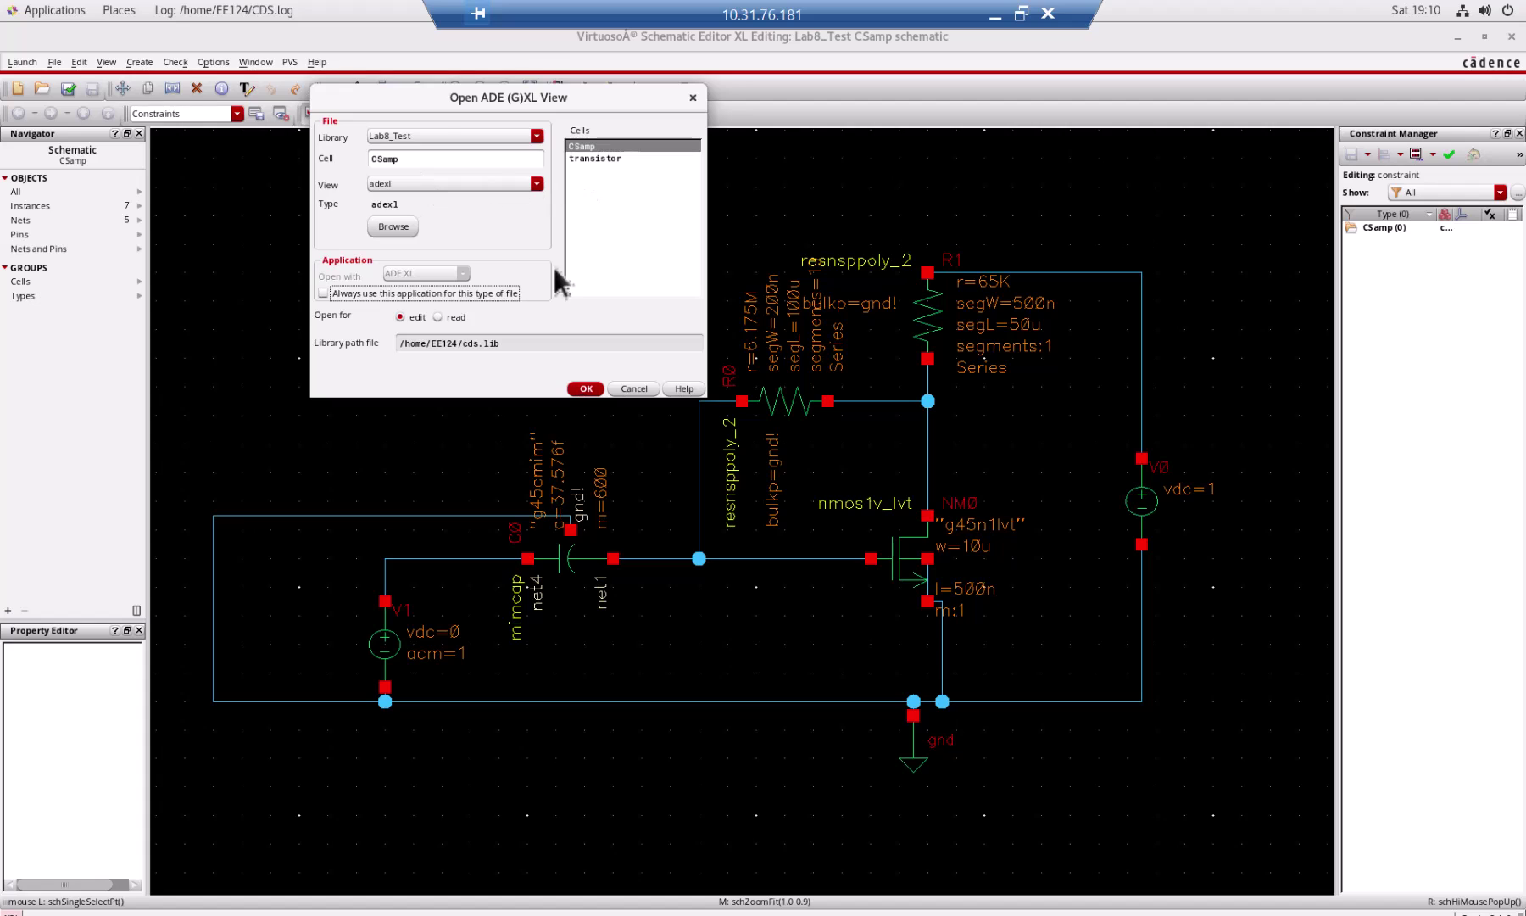
{"action": "left_click", "coordinate": [587, 388]}
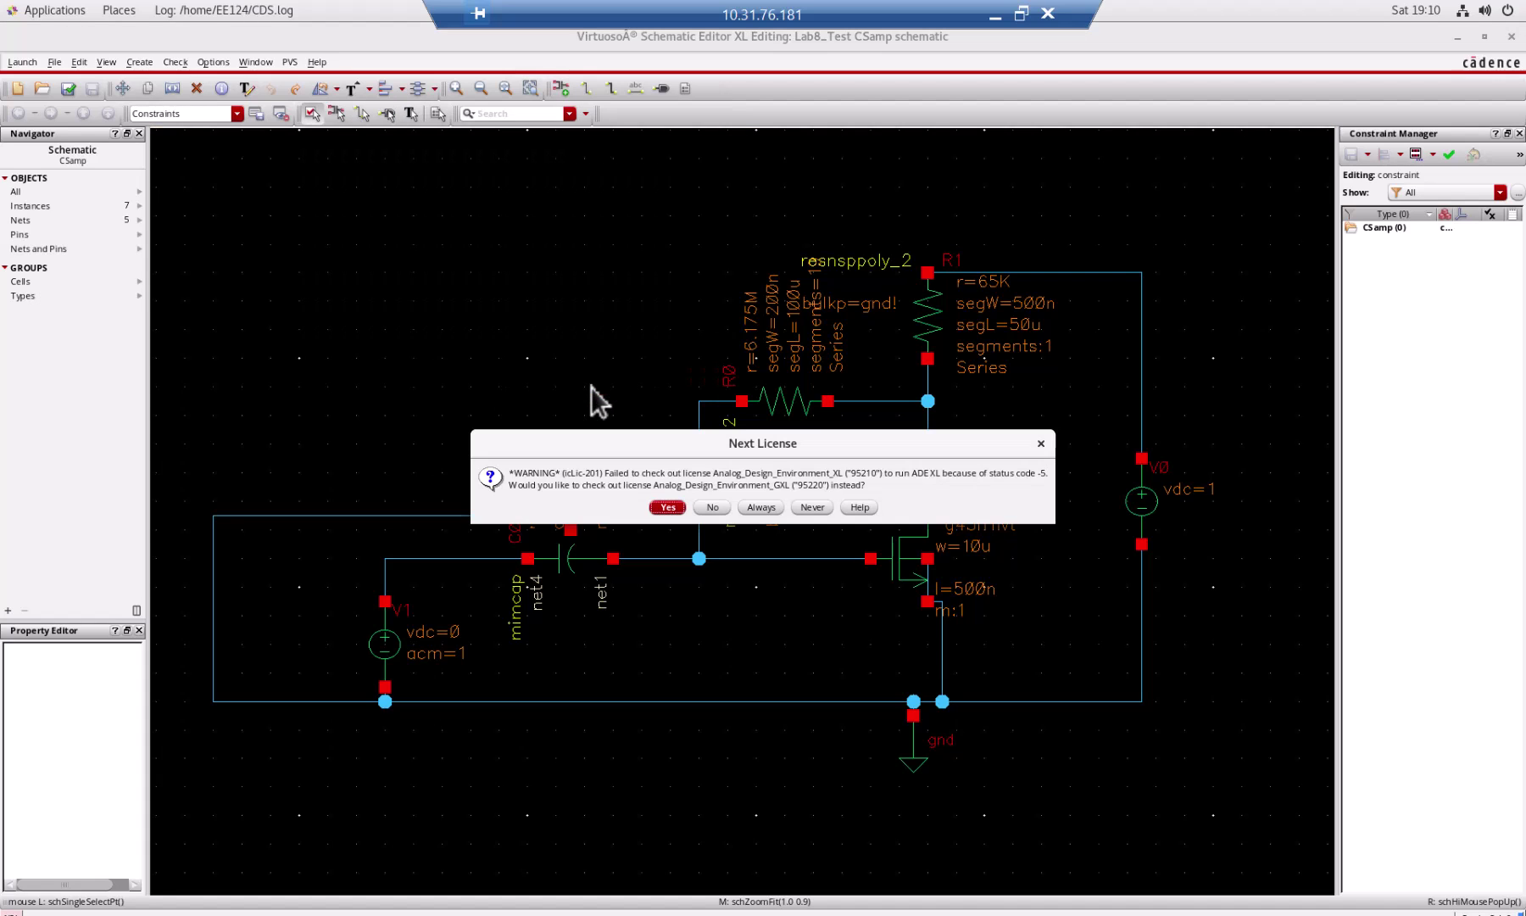
{"action": "left_click", "coordinate": [664, 507]}
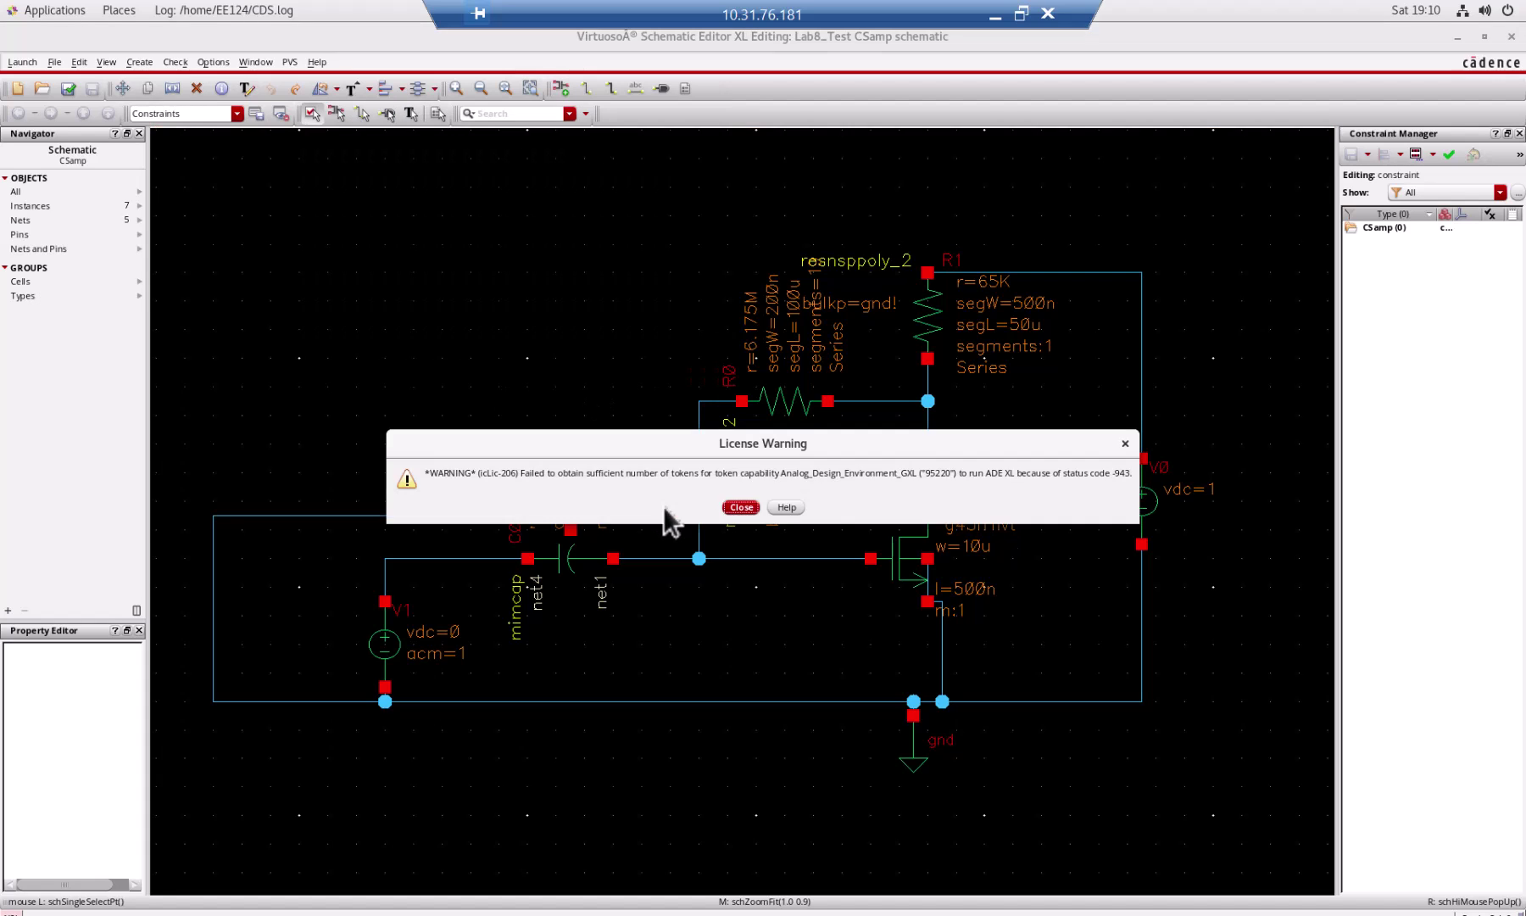
{"action": "left_click", "coordinate": [740, 508]}
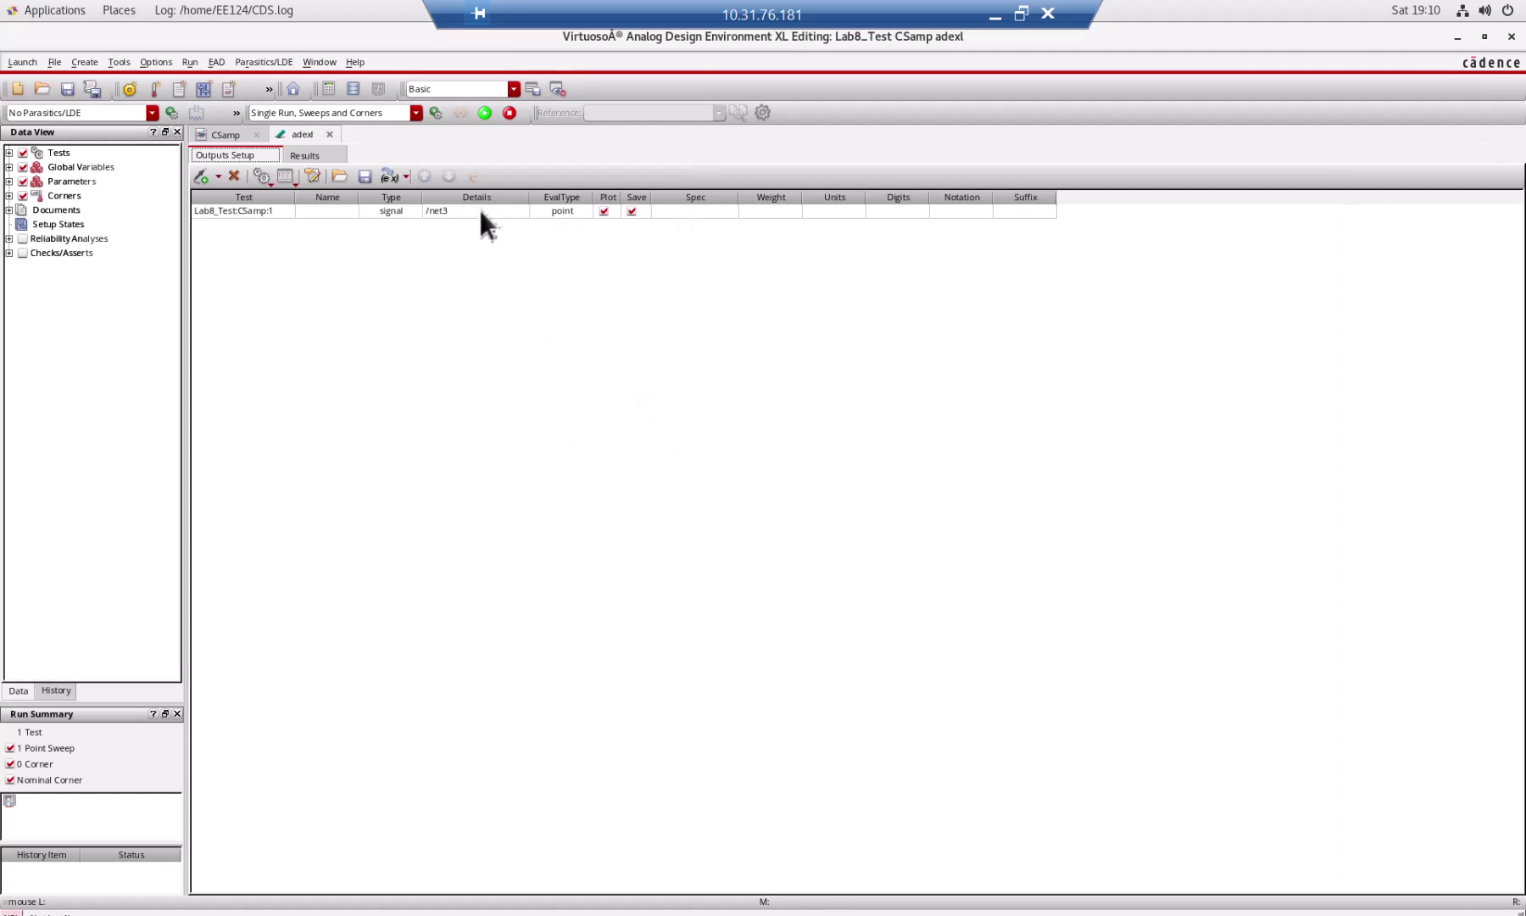
Select the Lab8_Test:CSamp:1 test, run its AC simulation, then close the Spectre log
{"action": "left_click", "coordinate": [475, 210]}
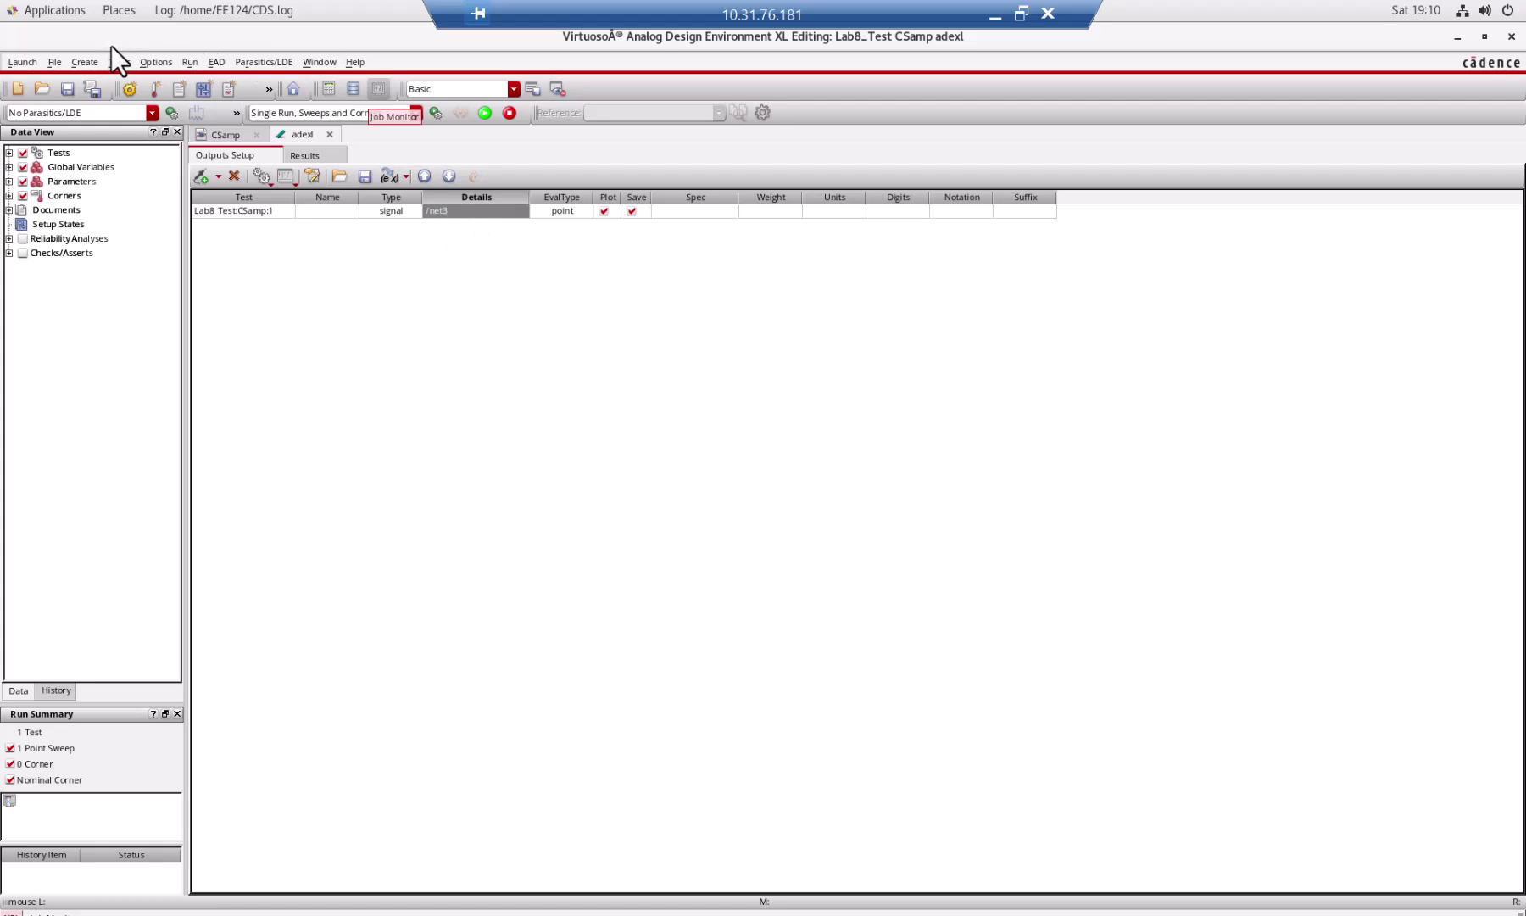
{"action": "left_click", "coordinate": [9, 153]}
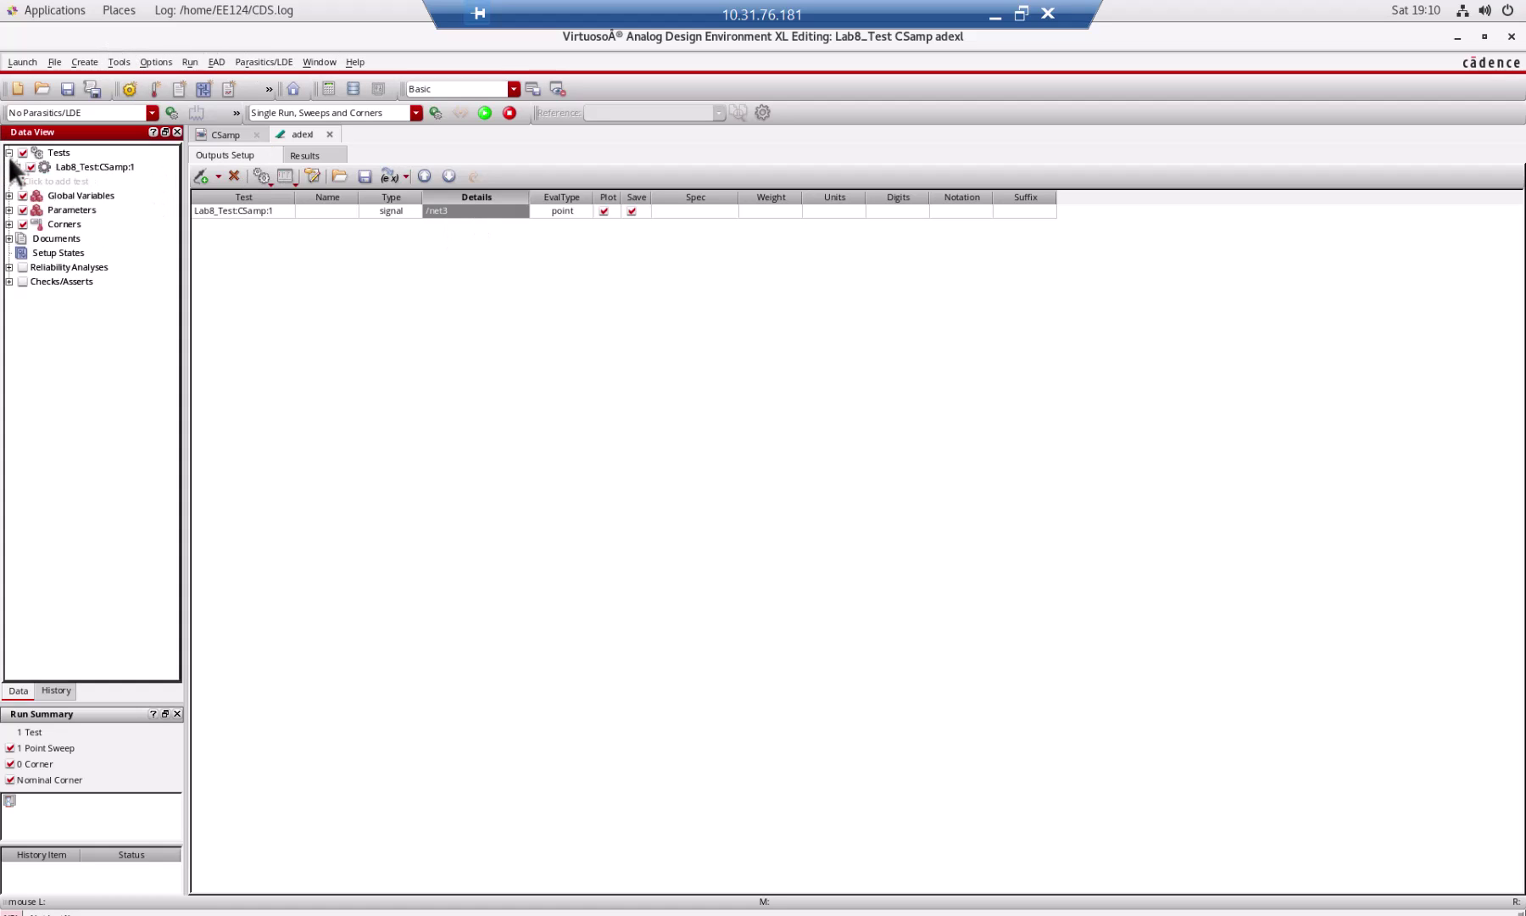
{"action": "left_click", "coordinate": [85, 166]}
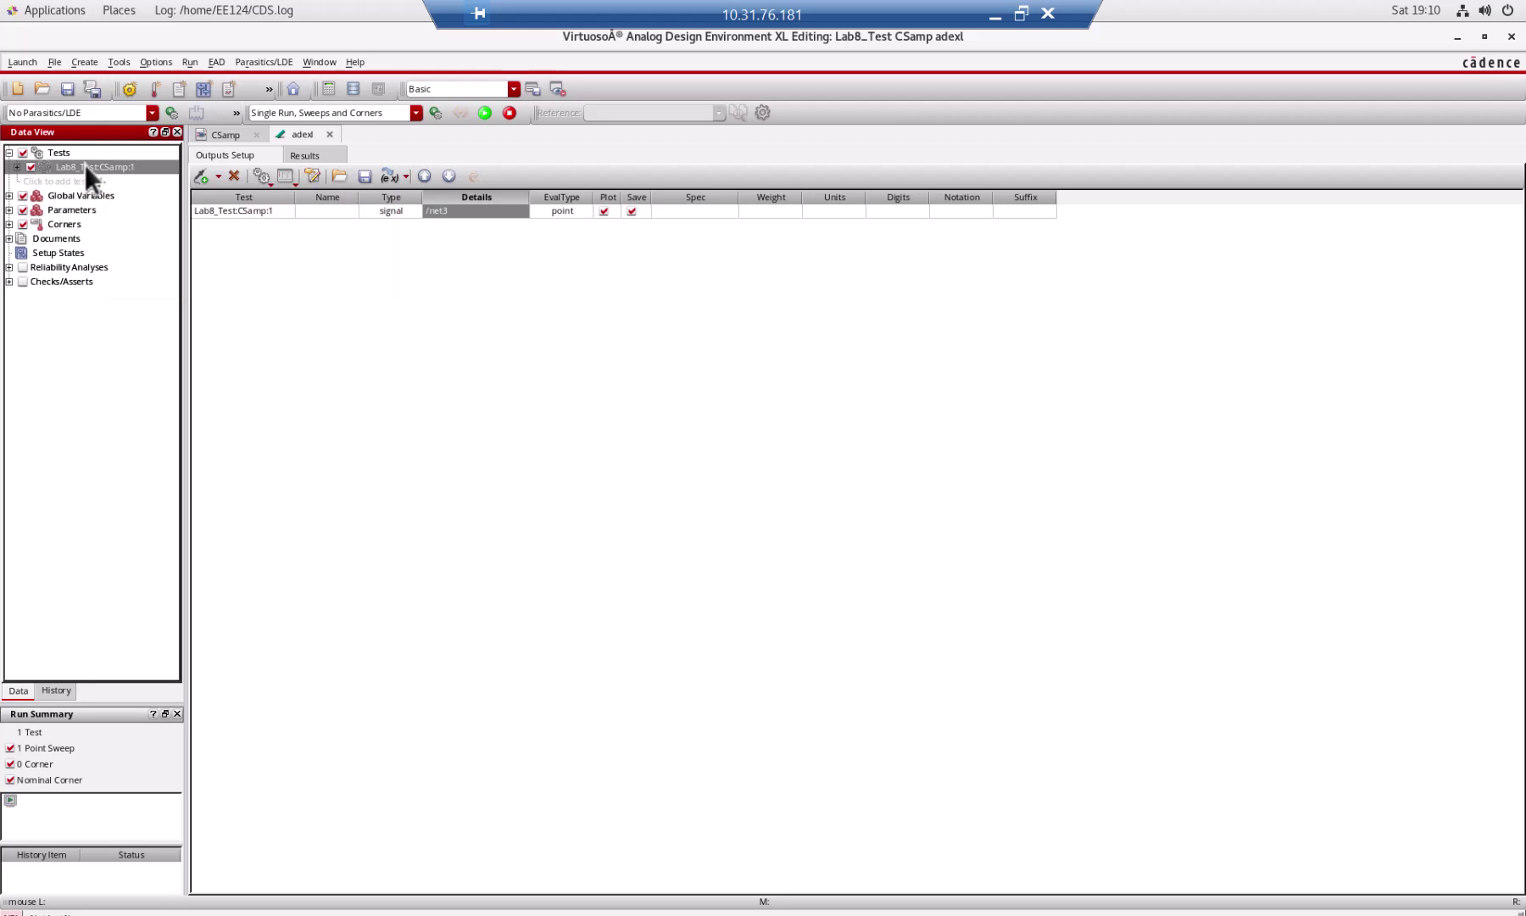
{"action": "left_click", "coordinate": [489, 115]}
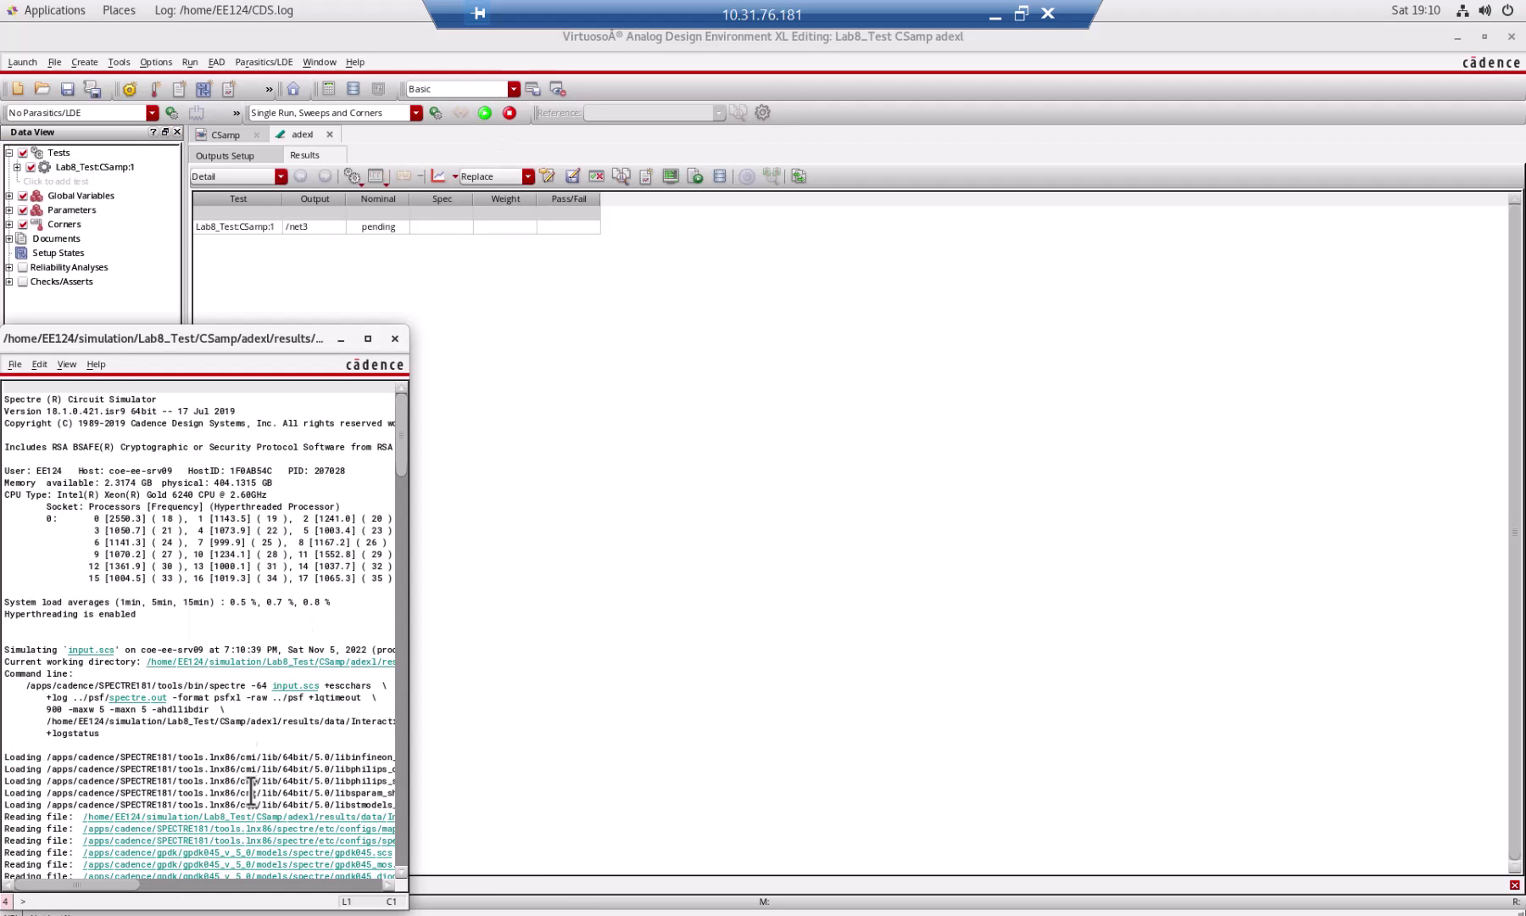
{"action": "left_click_drag", "start_coordinate": [201, 337], "coordinate": [243, 268]}
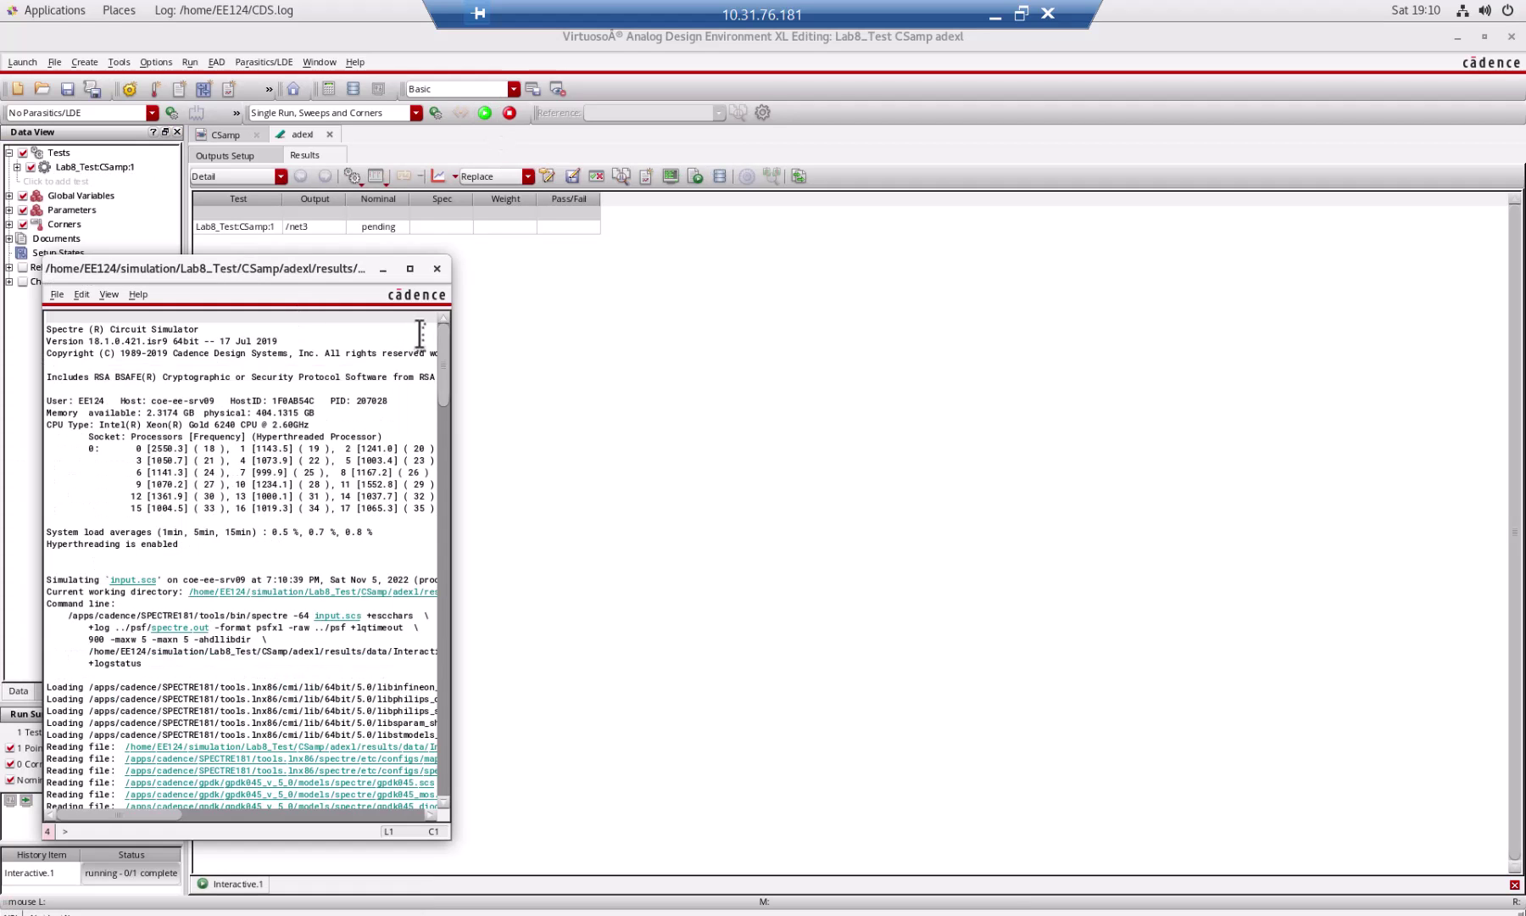
{"action": "left_click_drag", "start_coordinate": [441, 399], "coordinate": [440, 780]}
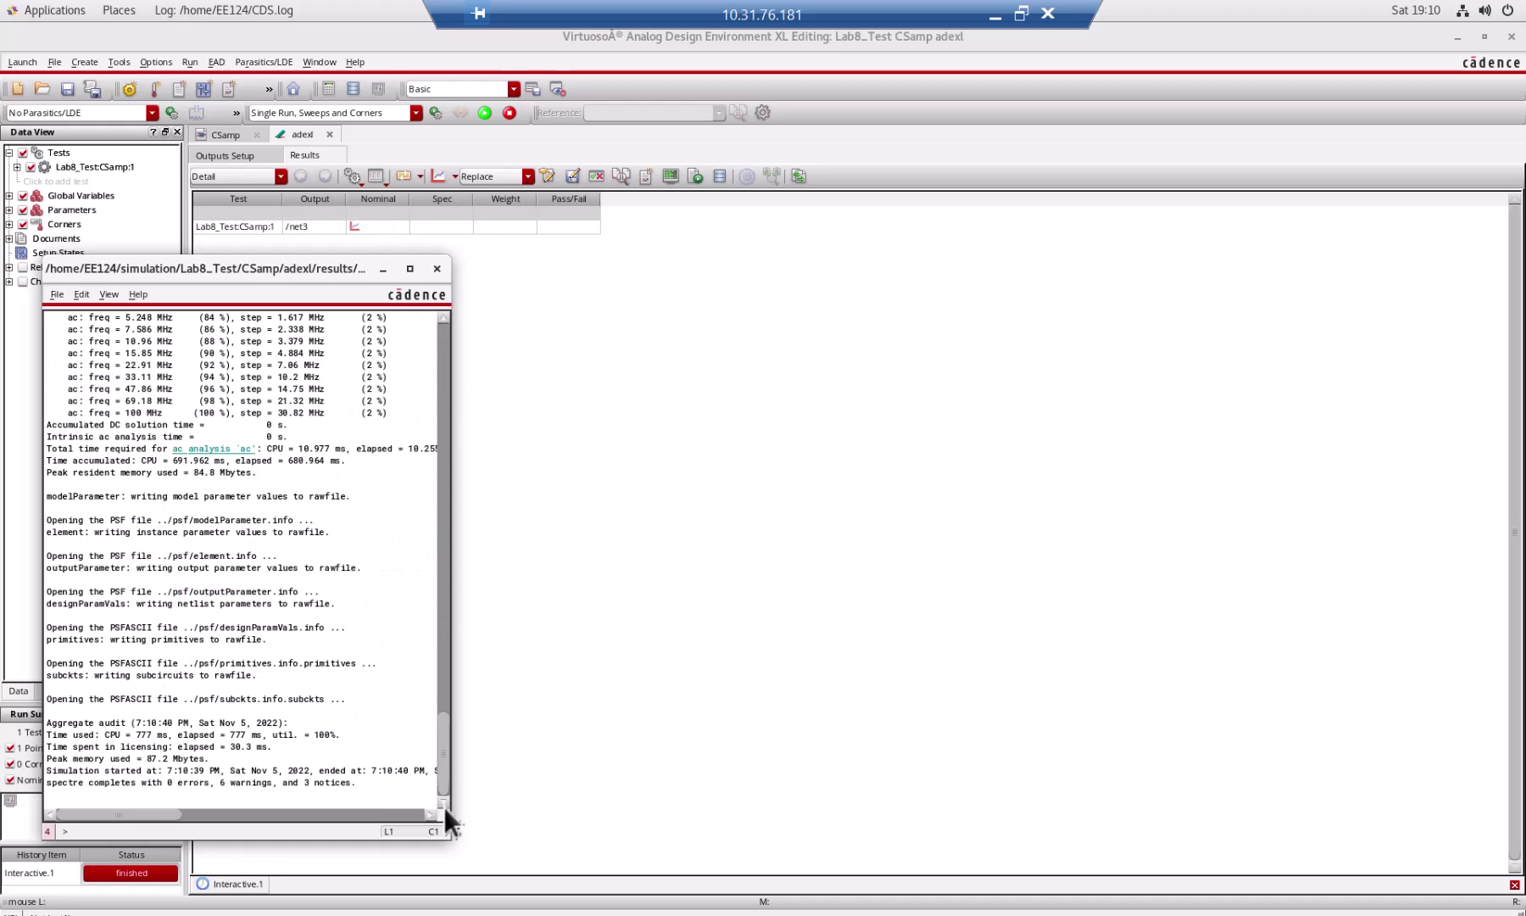
{"action": "left_click", "coordinate": [437, 269]}
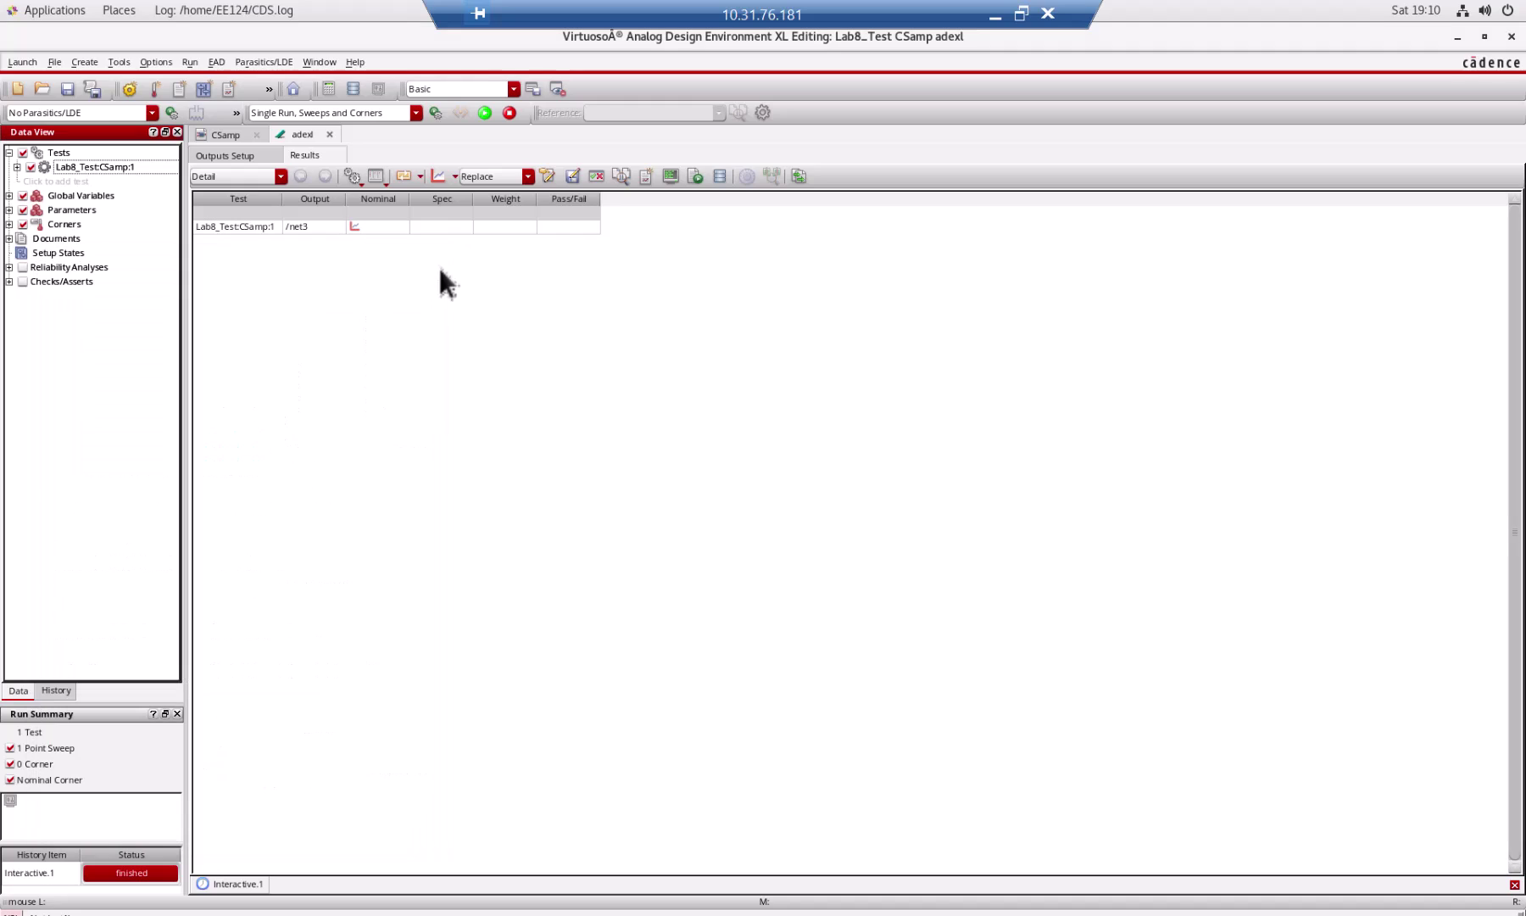
Plot the nominal /net3 result, read its peak near 7.7 V, and return to the CSamp schematic
{"action": "left_click", "coordinate": [365, 229]}
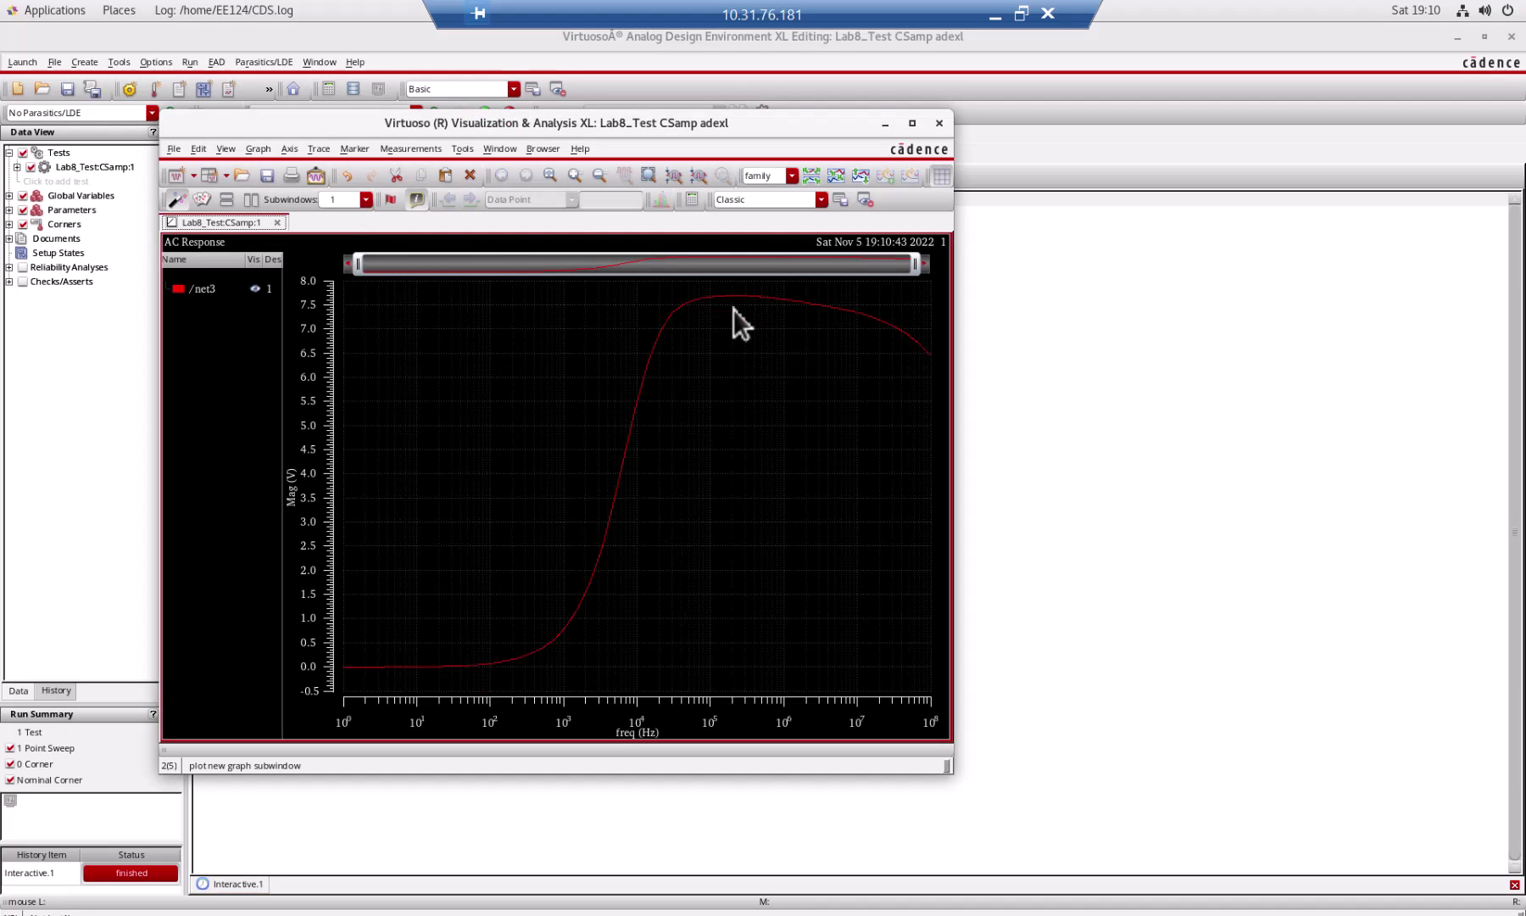
{"action": "left_click_drag", "start_coordinate": [675, 118], "coordinate": [1096, 187]}
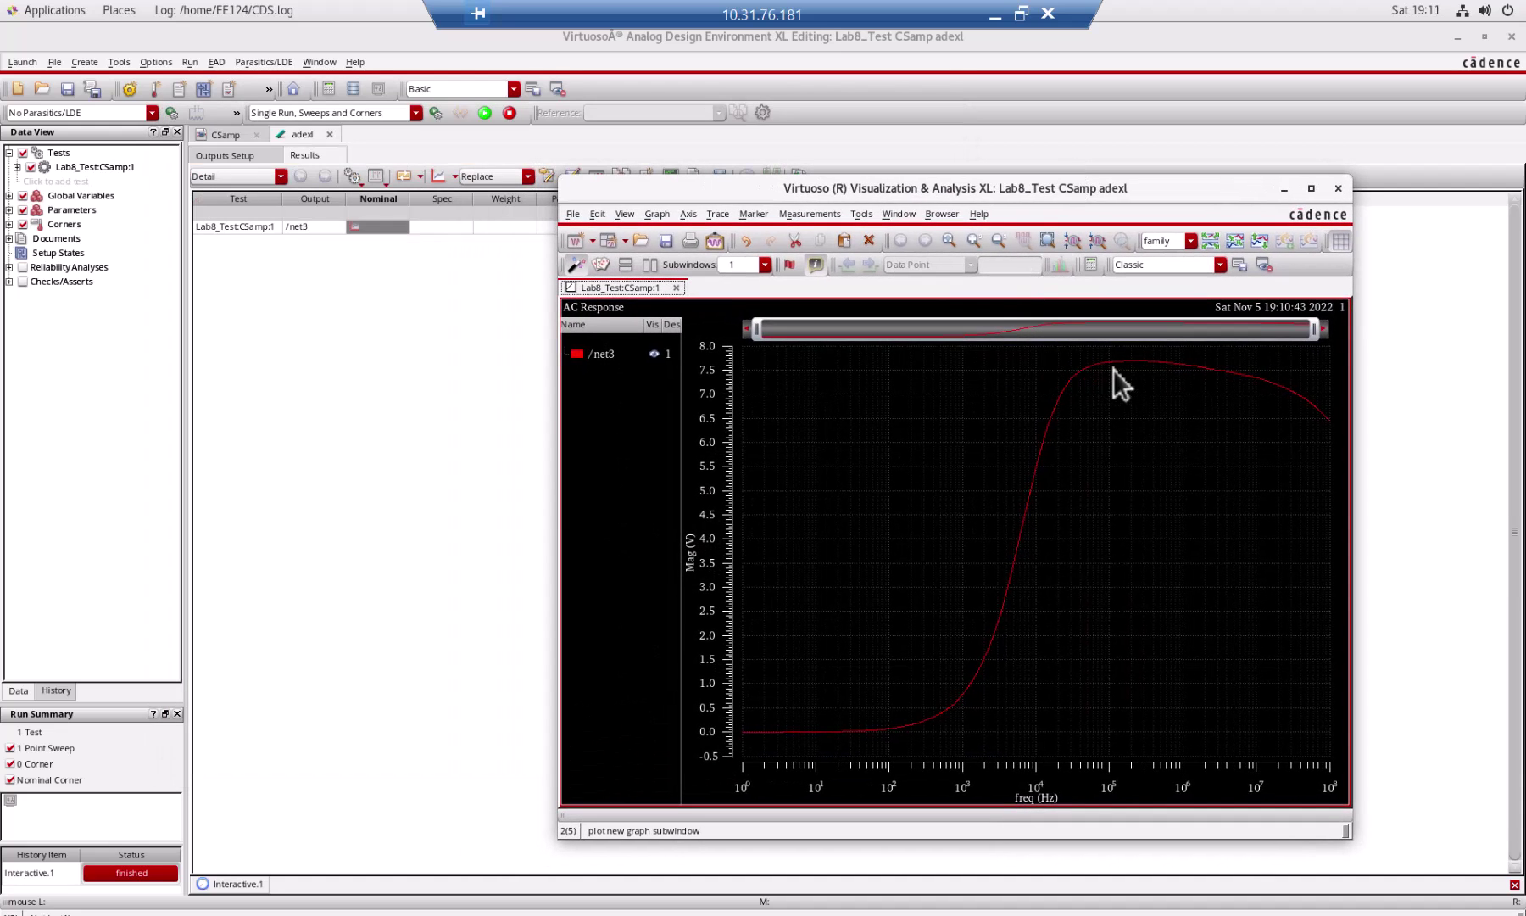
{"action": "left_click", "coordinate": [1142, 365]}
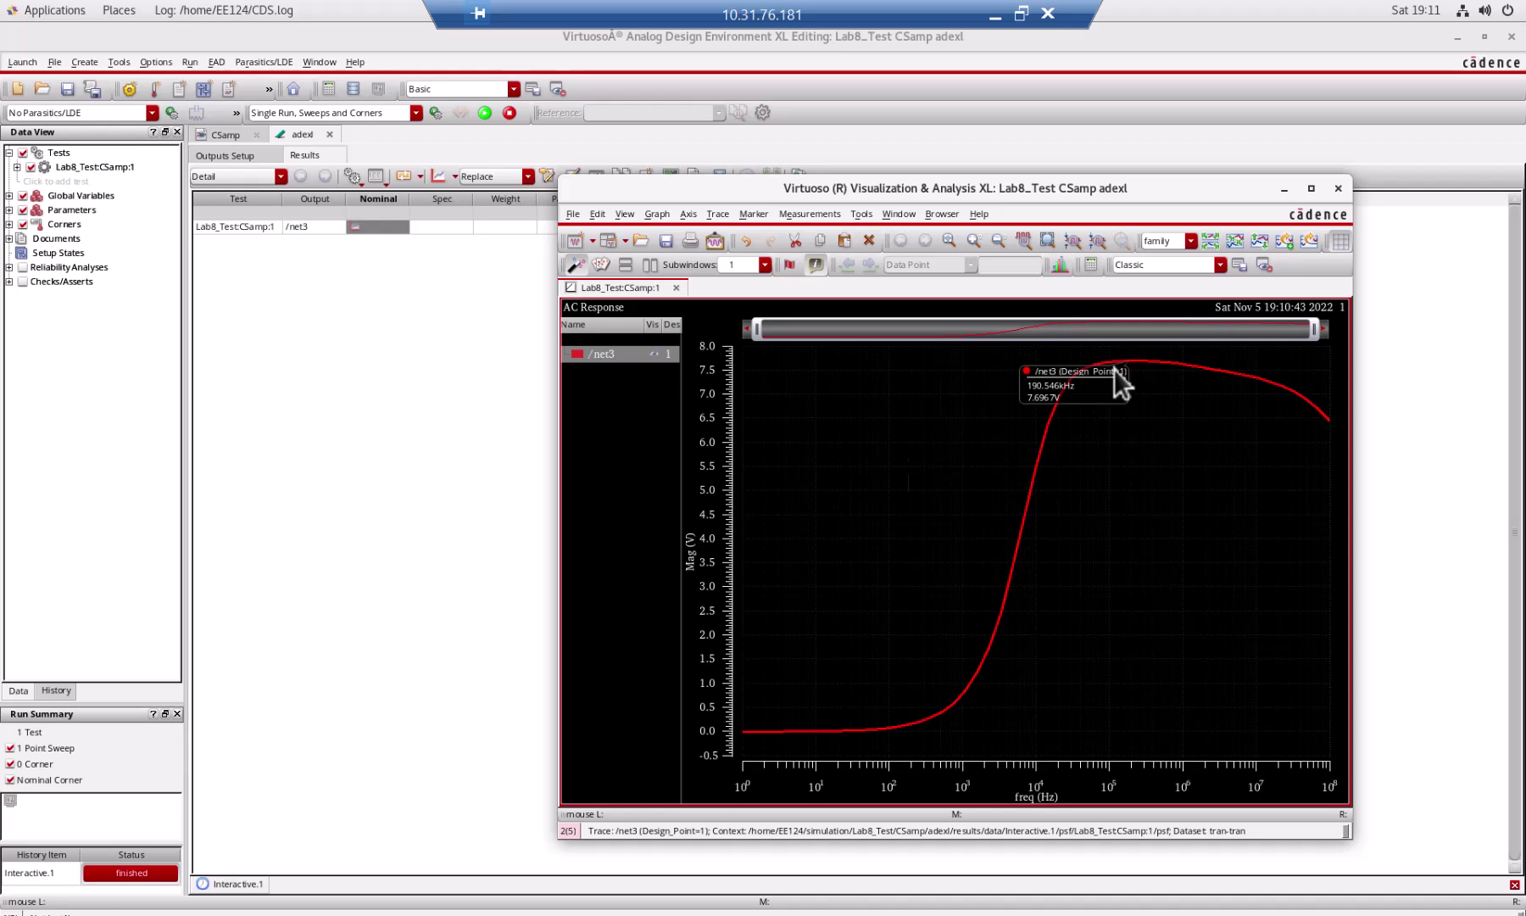
{"action": "left_click", "coordinate": [238, 135]}
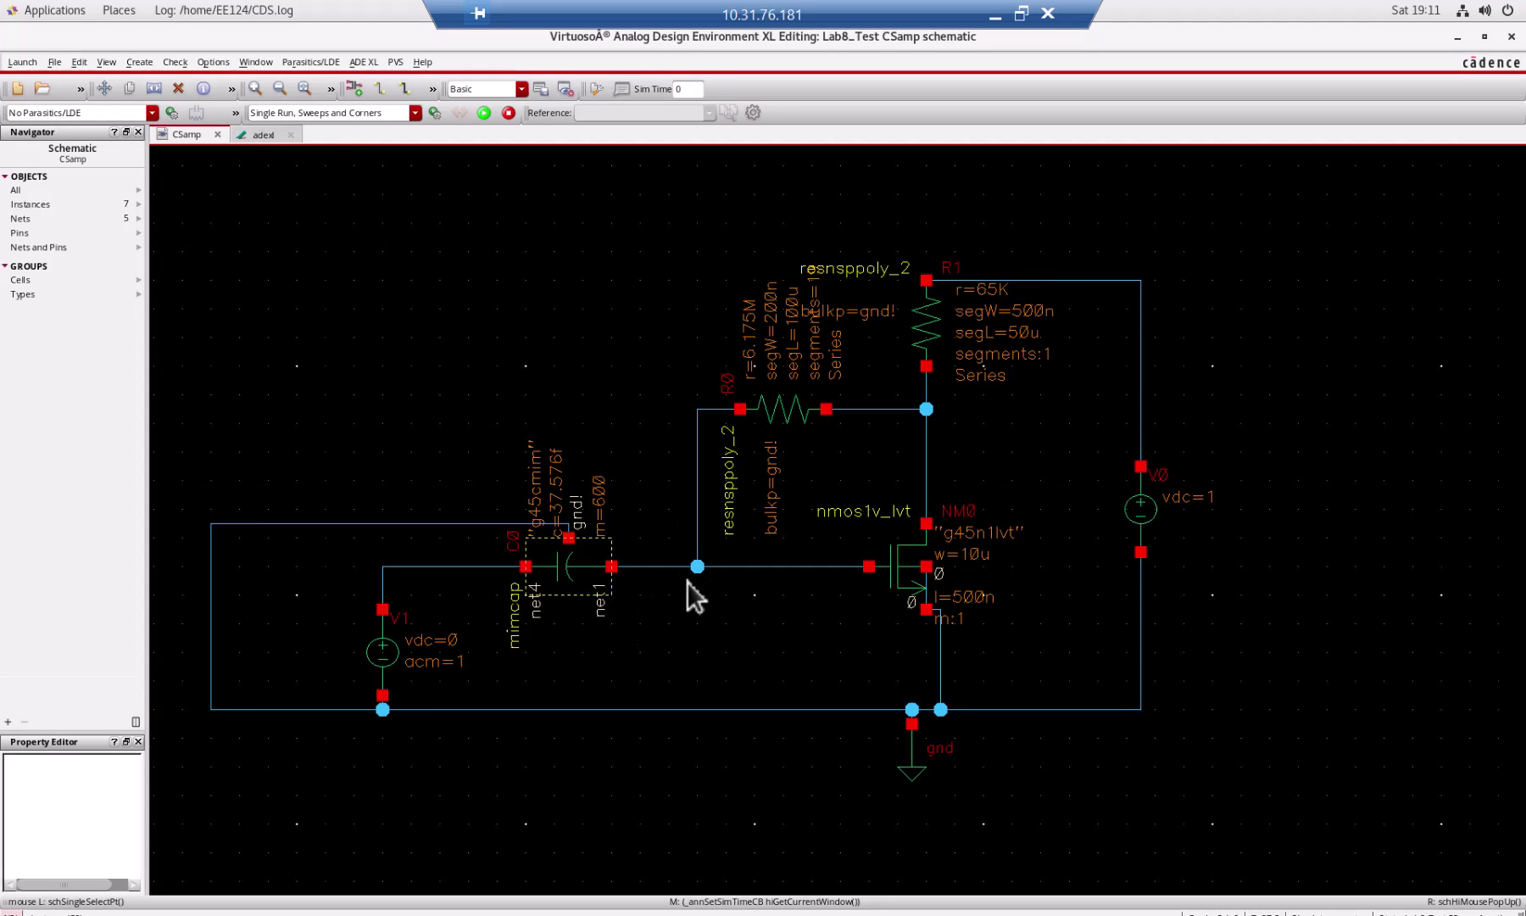
Leave full screen and snip the CSamp schematic canvas with Snipping Tool
{"action": "left_click", "coordinate": [1022, 15]}
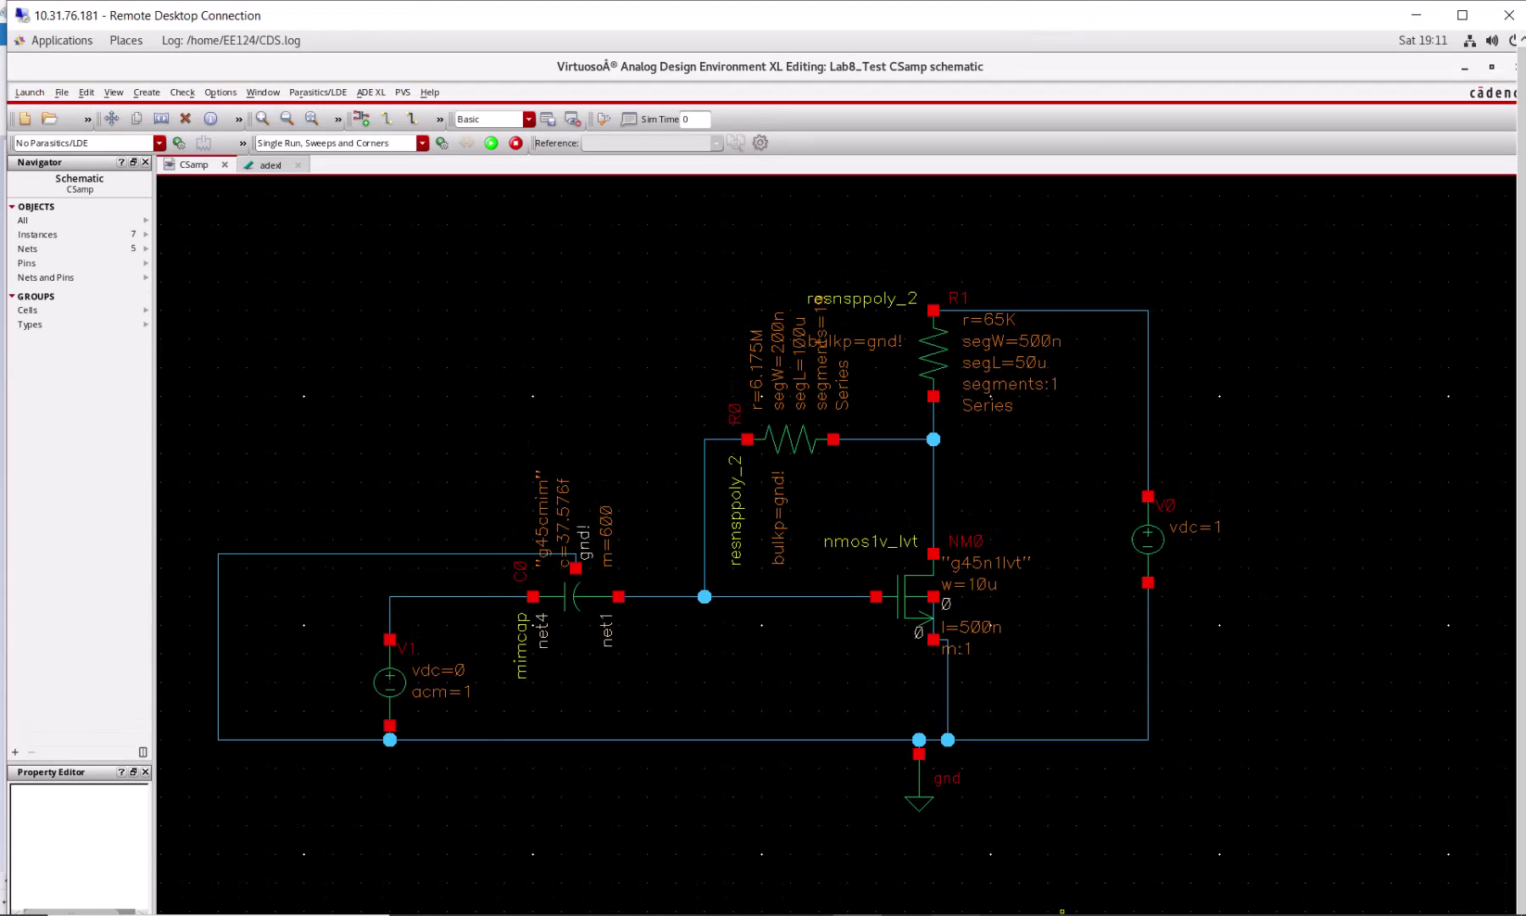
{"action": "left_click", "coordinate": [142, 631]}
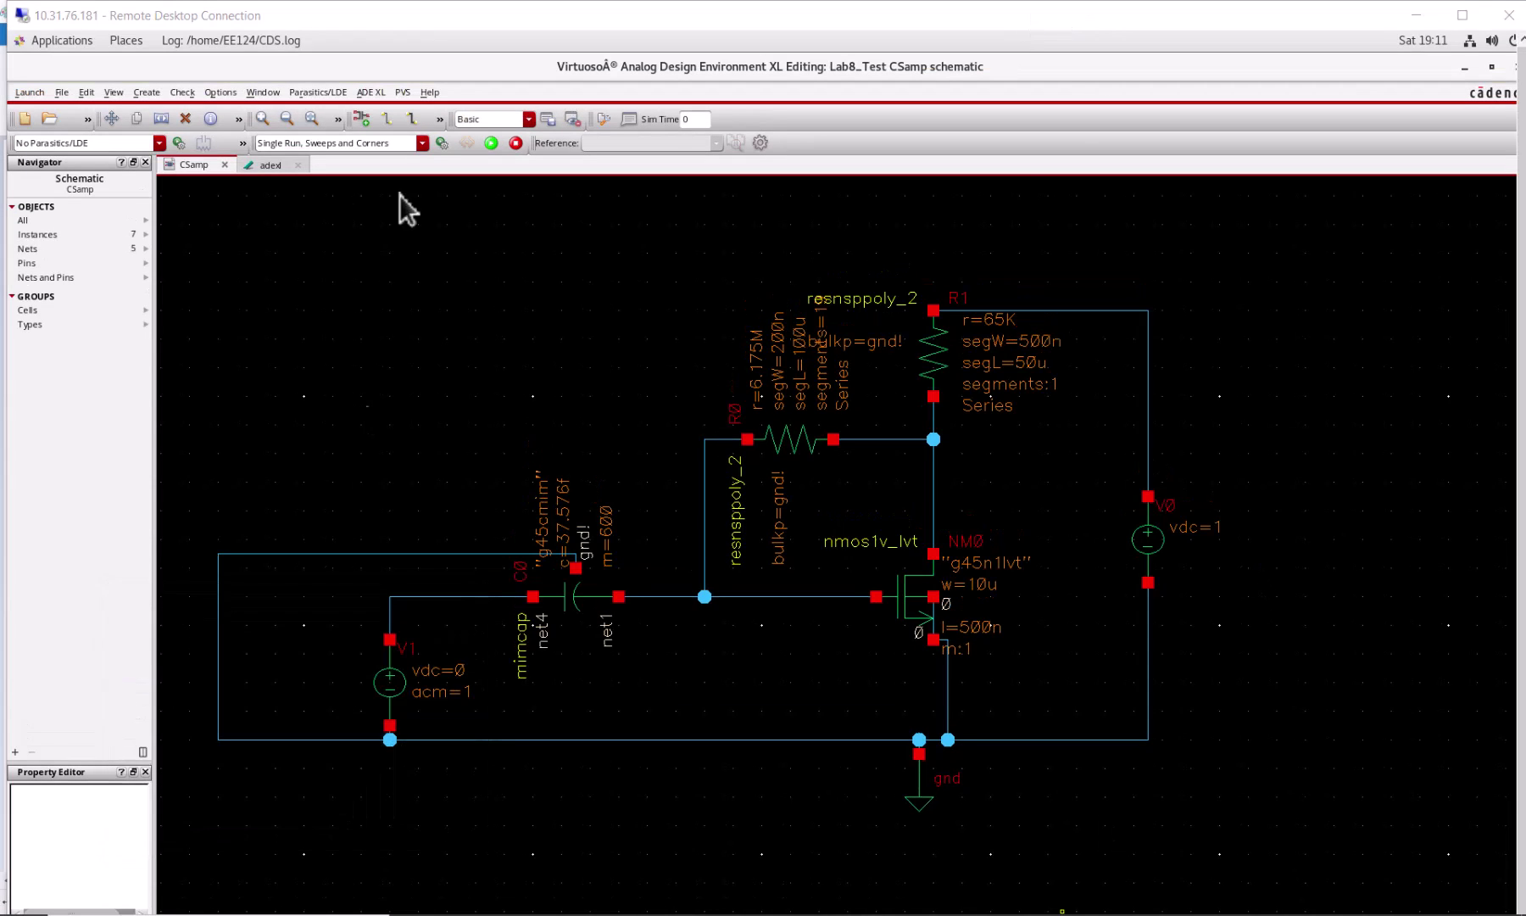
{"action": "left_click_drag", "start_coordinate": [185, 228], "coordinate": [1269, 832]}
Paste the captured CSamp schematic into the Paint canvas
{"action": "key", "text": "alt+Tab"}
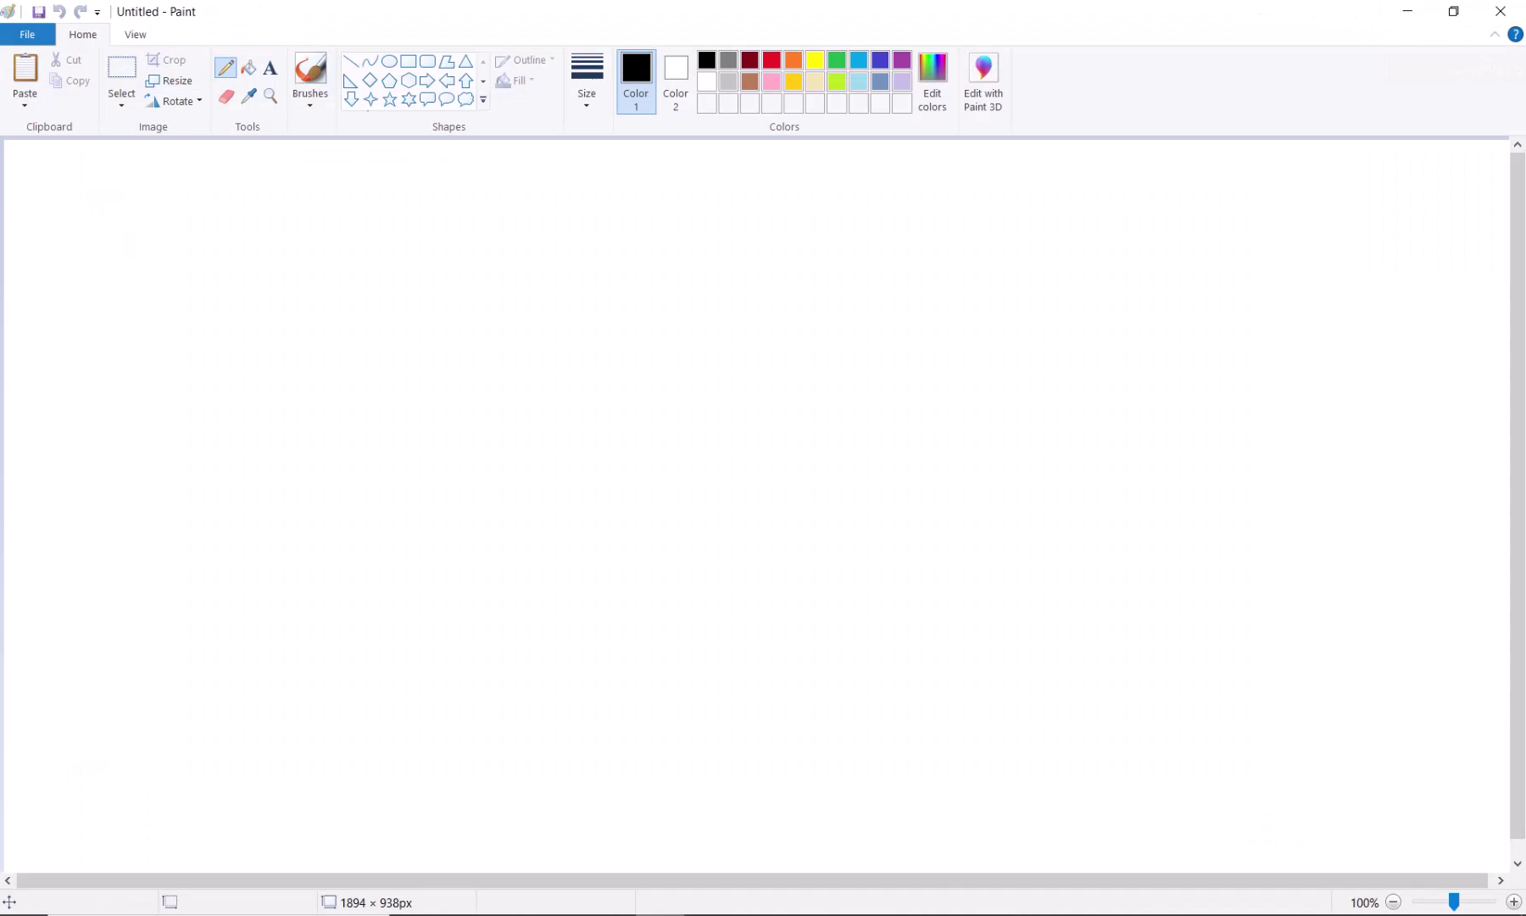
{"action": "key", "text": "ctrl+v"}
{"action": "left_click", "coordinate": [1124, 467]}
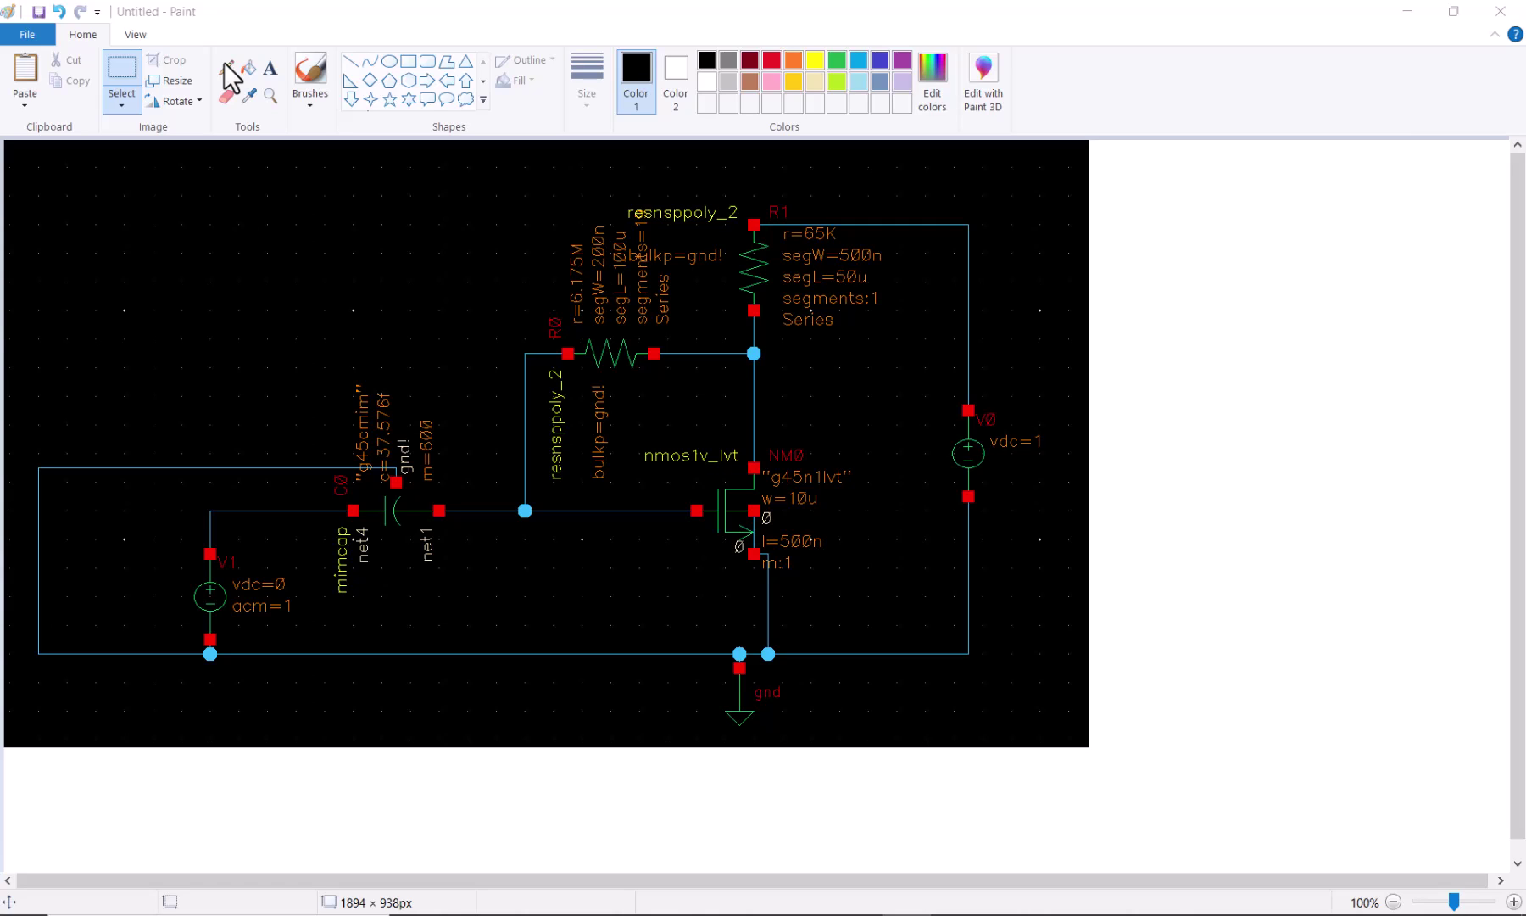
With a white pencil, strike across C0, circle R0 and write 'Vin' at the gate
{"action": "left_click", "coordinate": [676, 81]}
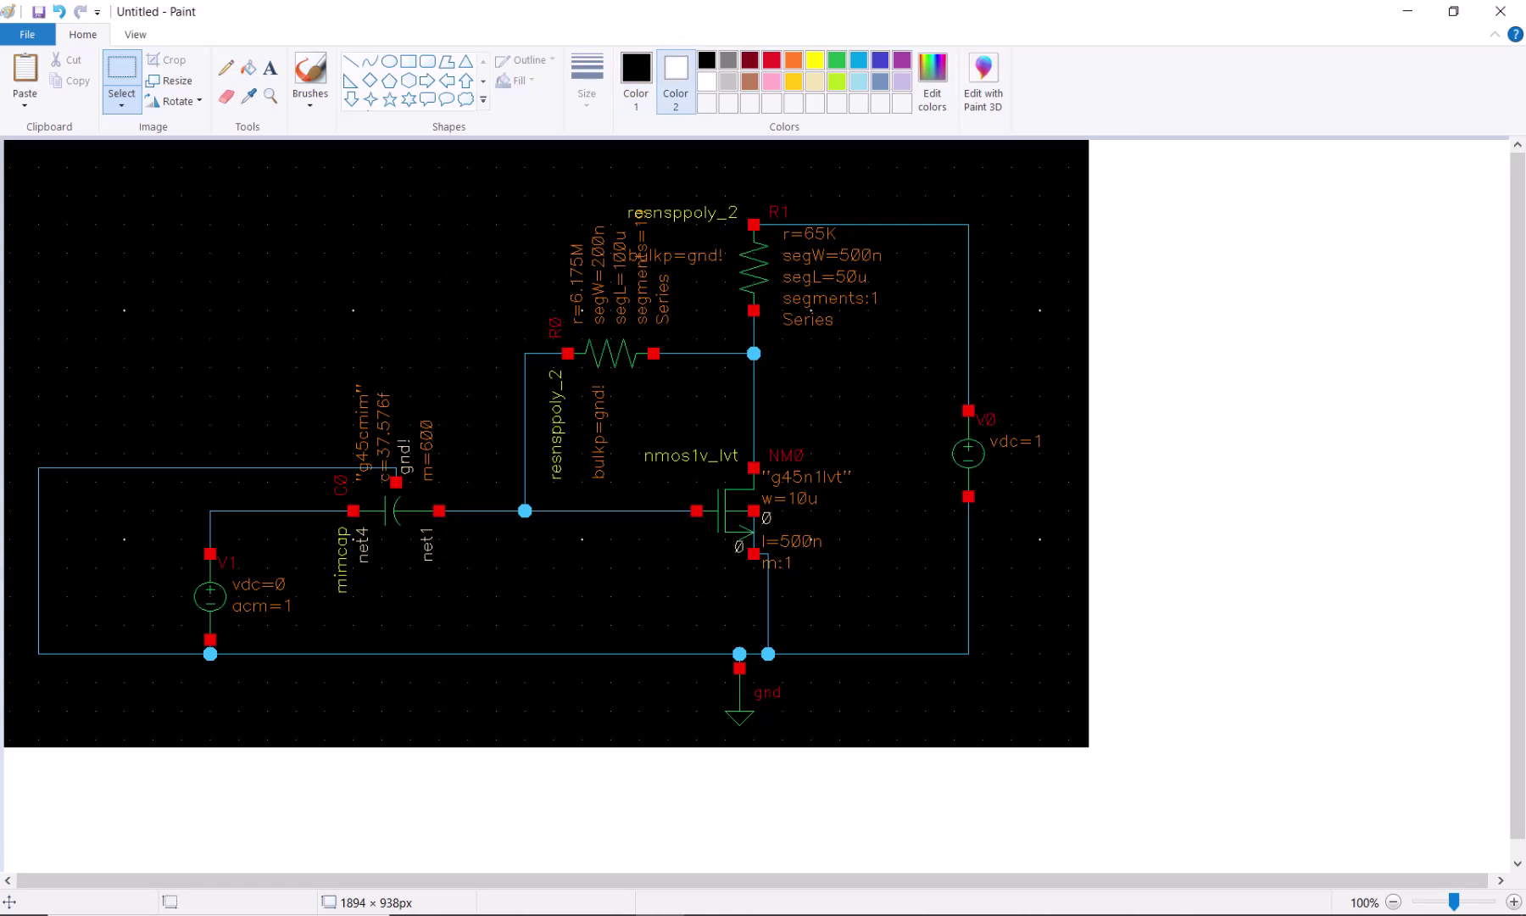
{"action": "left_click", "coordinate": [226, 67]}
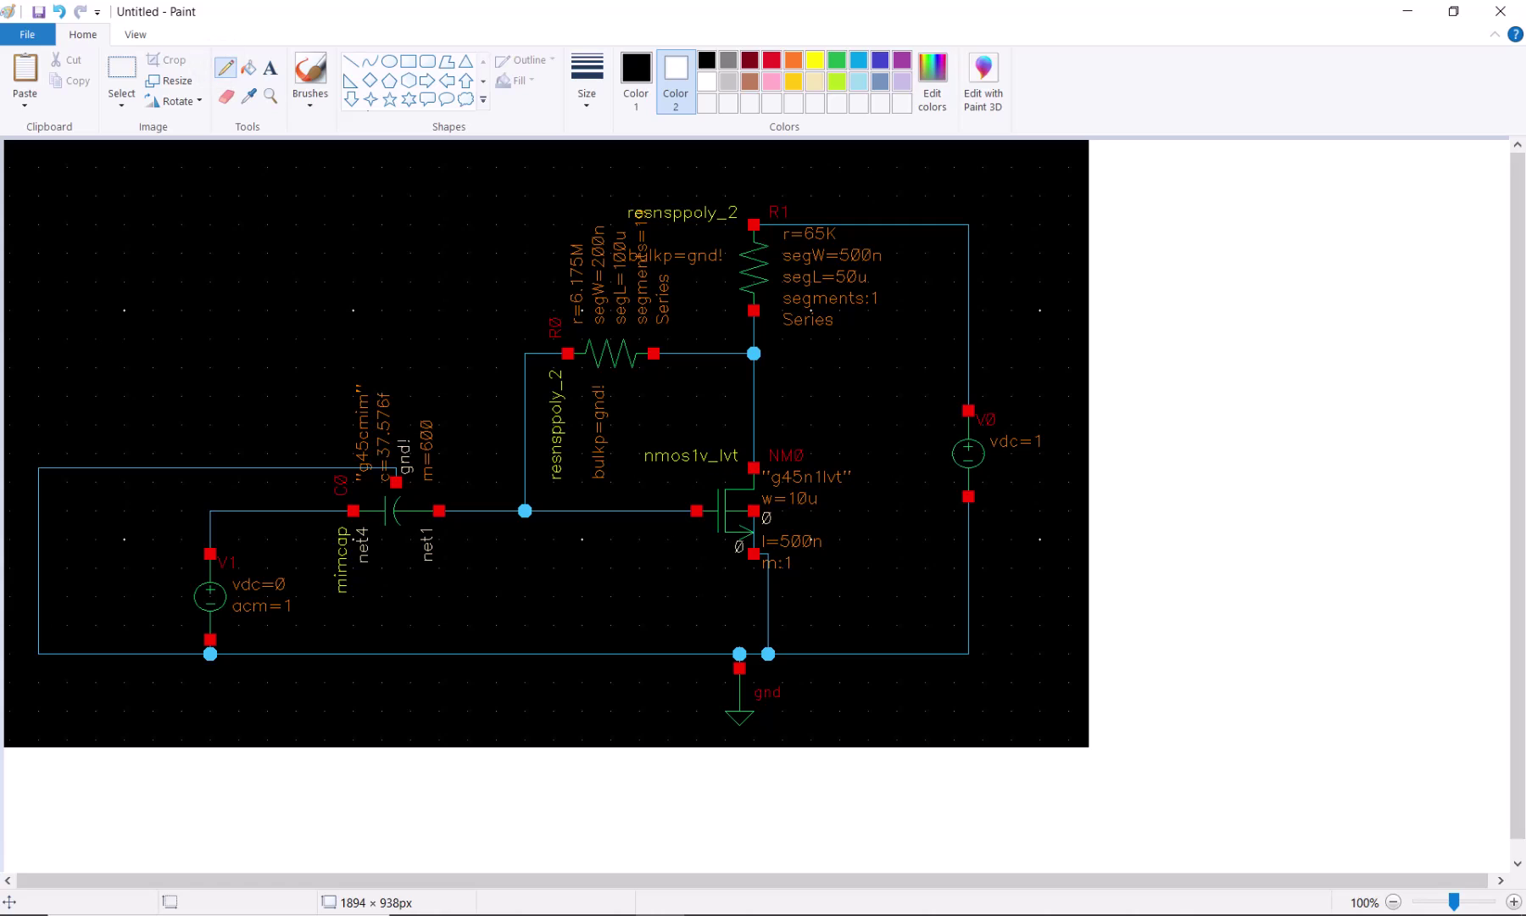
{"action": "mouse_move", "coordinate": [398, 510]}
{"action": "left_mouse_down"}
{"action": "mouse_move", "coordinate": [418, 506]}
{"action": "mouse_move", "coordinate": [382, 514]}
{"action": "left_mouse_up"}
{"action": "left_click", "coordinate": [636, 81]}
{"action": "left_click", "coordinate": [706, 81]}
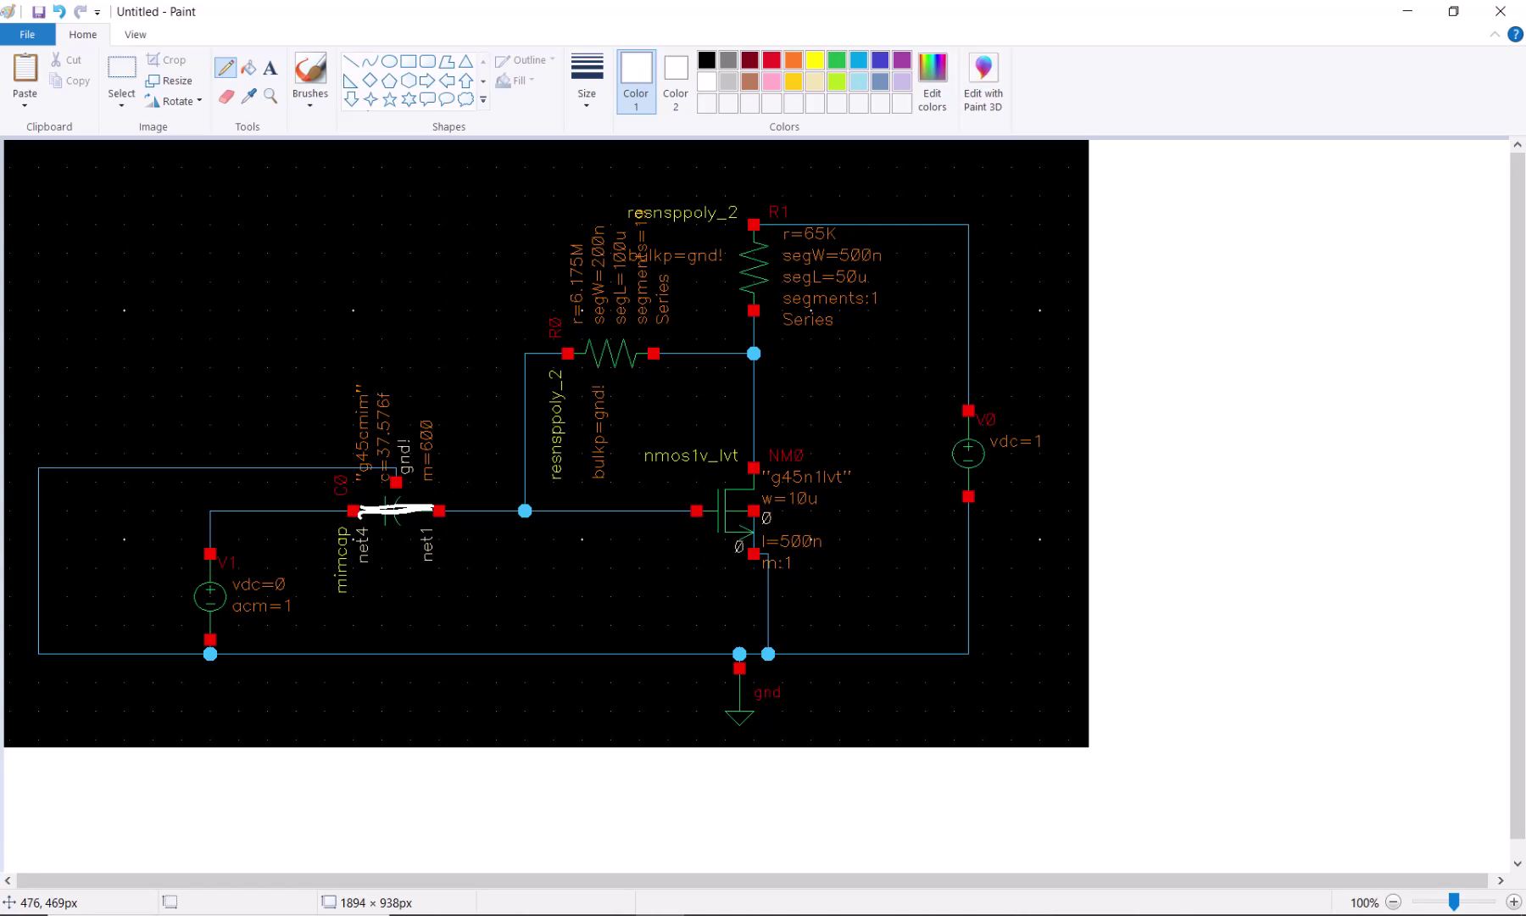
{"action": "mouse_move", "coordinate": [679, 321]}
{"action": "left_mouse_down"}
{"action": "mouse_move", "coordinate": [542, 355]}
{"action": "mouse_move", "coordinate": [636, 378]}
{"action": "mouse_move", "coordinate": [679, 321]}
{"action": "left_mouse_up"}
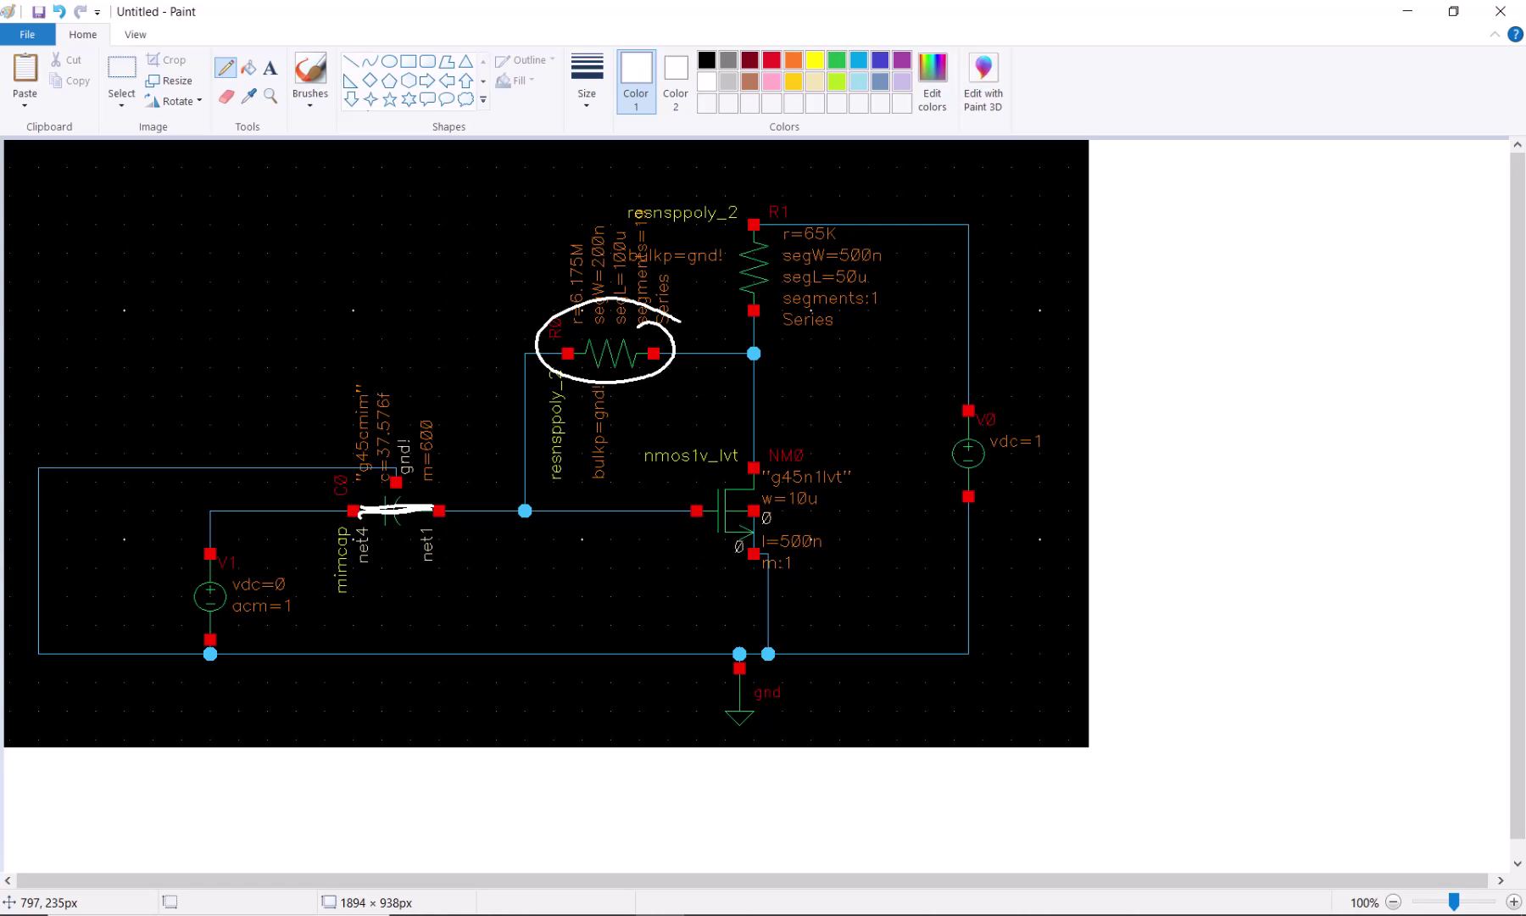
{"action": "mouse_move", "coordinate": [605, 527]}
{"action": "left_mouse_down"}
{"action": "mouse_move", "coordinate": [638, 520]}
{"action": "mouse_move", "coordinate": [643, 565]}
{"action": "mouse_move", "coordinate": [678, 574]}
{"action": "left_mouse_up"}
{"action": "left_click", "coordinate": [642, 550]}
Fill the white margin around the schematic black, then return to the white pencil
{"action": "left_click", "coordinate": [707, 59]}
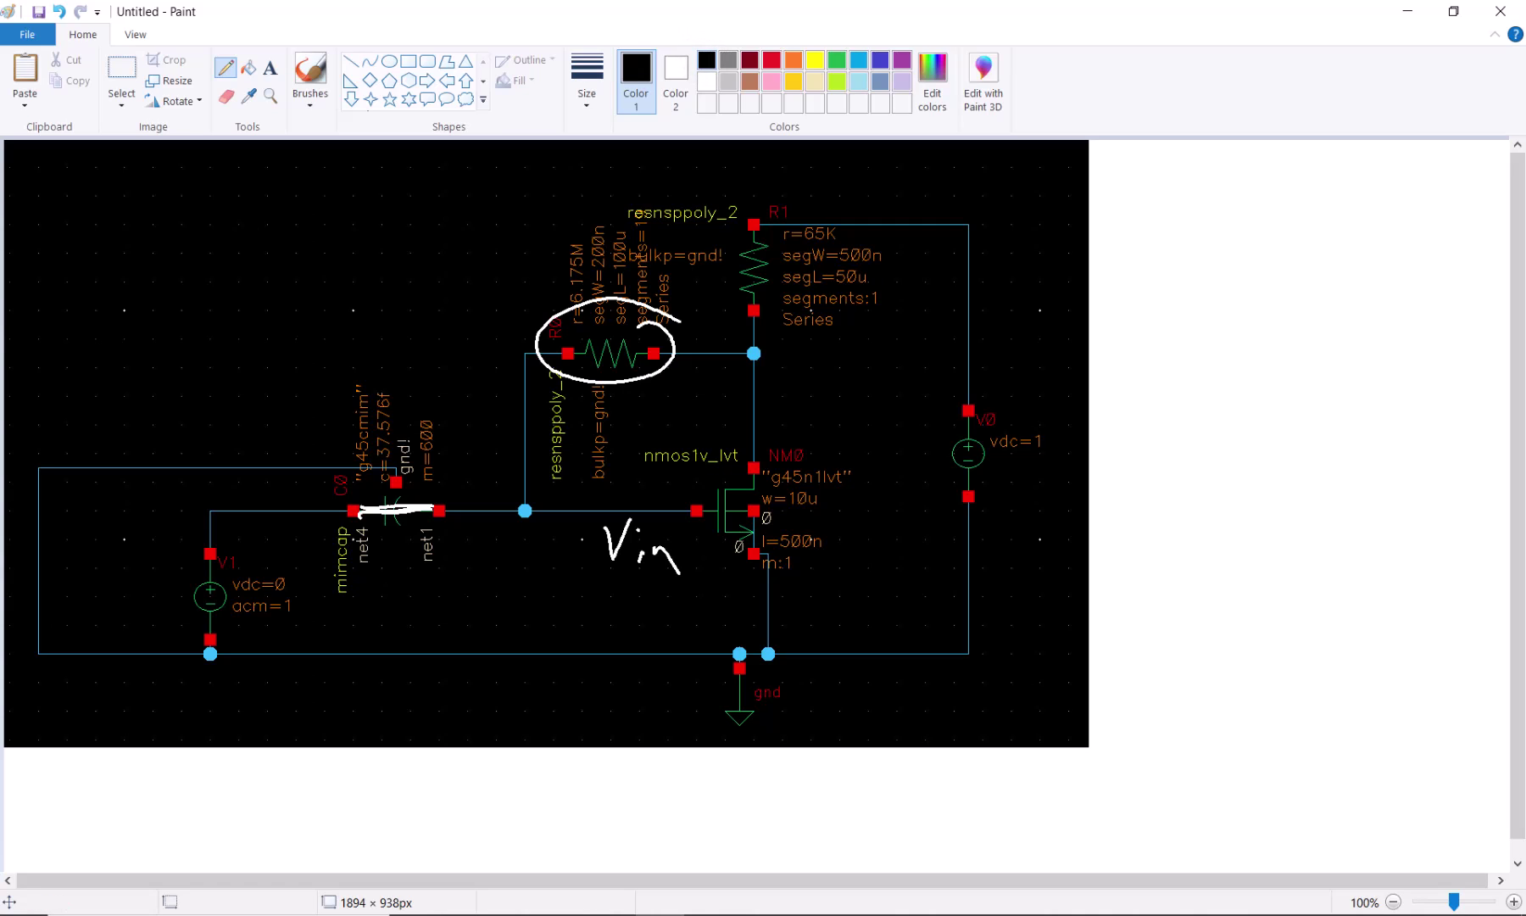
{"action": "left_click", "coordinate": [249, 67]}
{"action": "left_click", "coordinate": [1324, 503]}
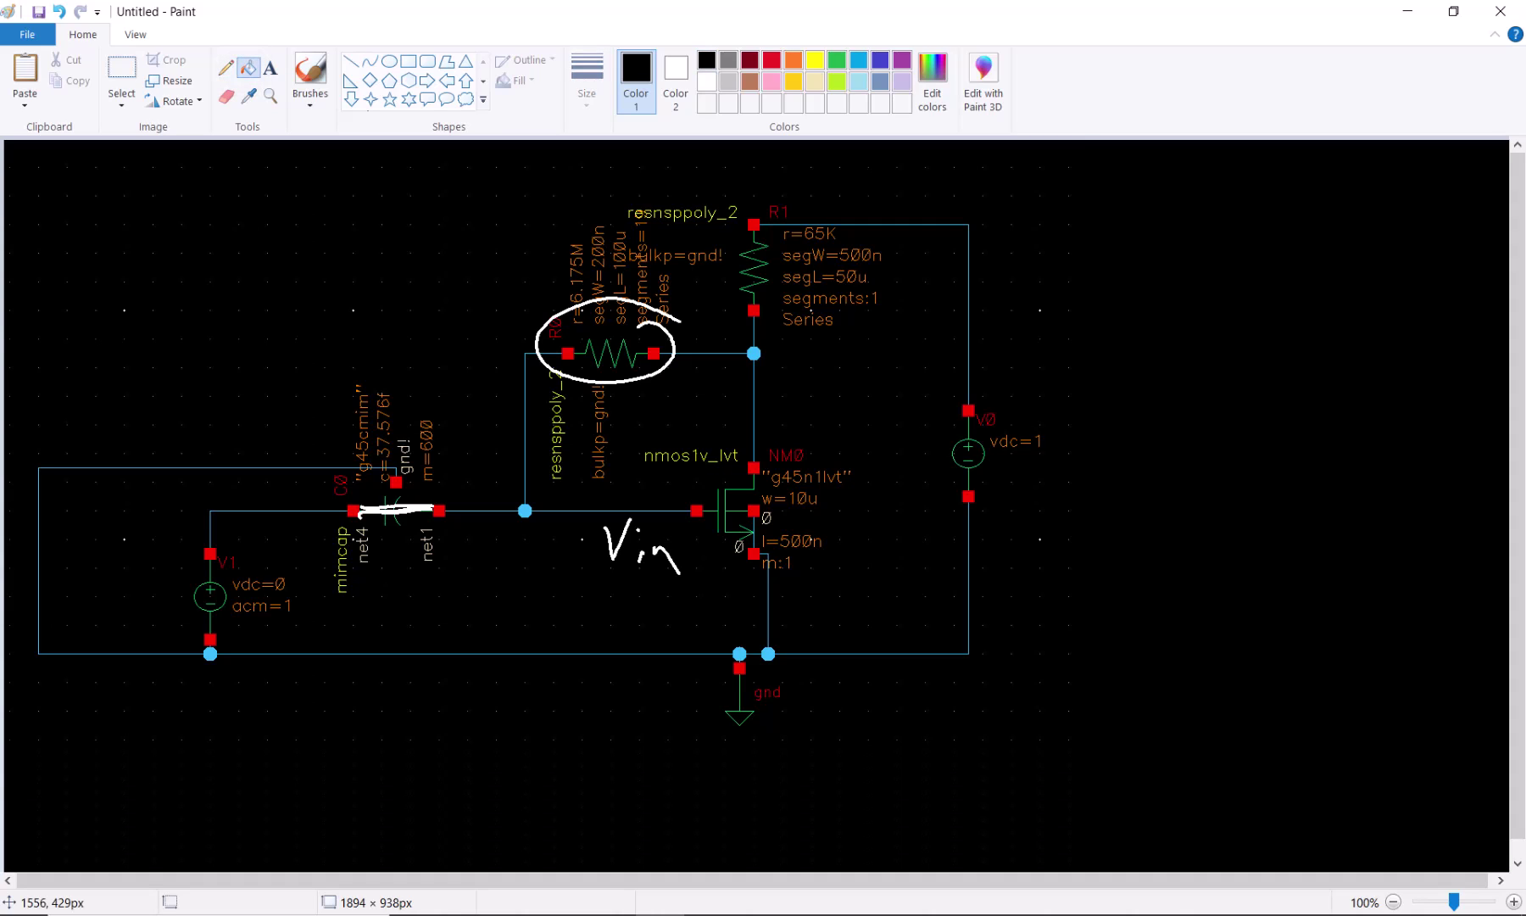
{"action": "left_click", "coordinate": [225, 67]}
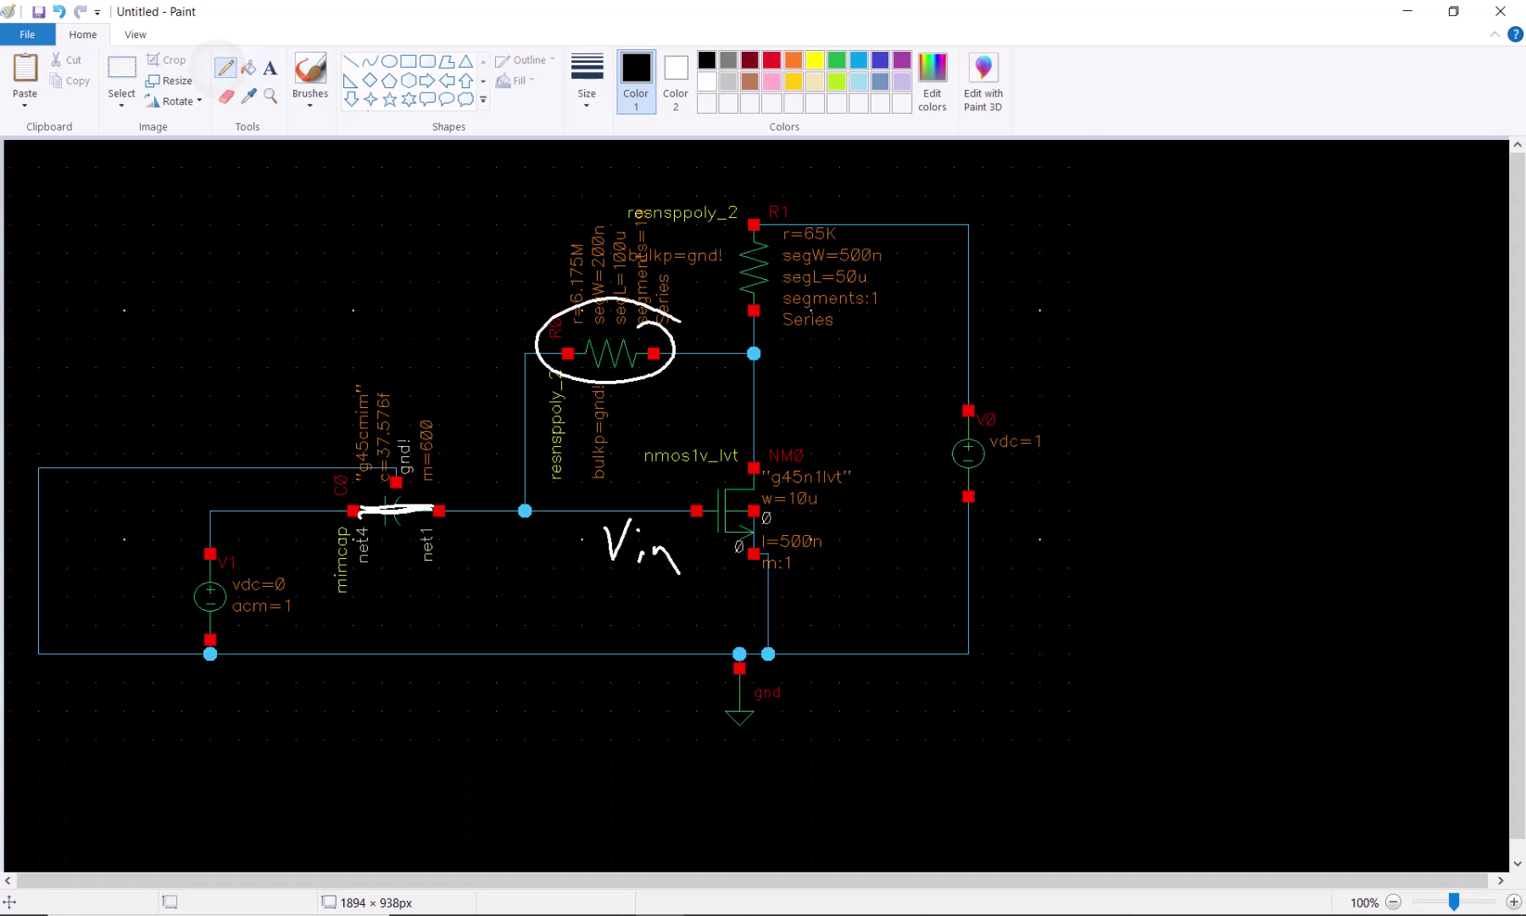
{"action": "left_click", "coordinate": [706, 81]}
Write the gain expression -gm(RD//ro) to the right of the circuit
{"action": "mouse_move", "coordinate": [1016, 226]}
{"action": "left_mouse_down"}
{"action": "mouse_move", "coordinate": [1076, 223]}
{"action": "mouse_move", "coordinate": [1066, 259]}
{"action": "mouse_move", "coordinate": [1111, 240]}
{"action": "mouse_move", "coordinate": [1155, 252]}
{"action": "mouse_move", "coordinate": [1186, 213]}
{"action": "mouse_move", "coordinate": [1218, 255]}
{"action": "left_mouse_up"}
{"action": "mouse_move", "coordinate": [1244, 218]}
{"action": "left_mouse_down"}
{"action": "mouse_move", "coordinate": [1226, 260]}
{"action": "mouse_move", "coordinate": [1339, 248]}
{"action": "left_mouse_up"}
{"action": "left_click_drag", "start_coordinate": [1175, 190], "coordinate": [1165, 265]}
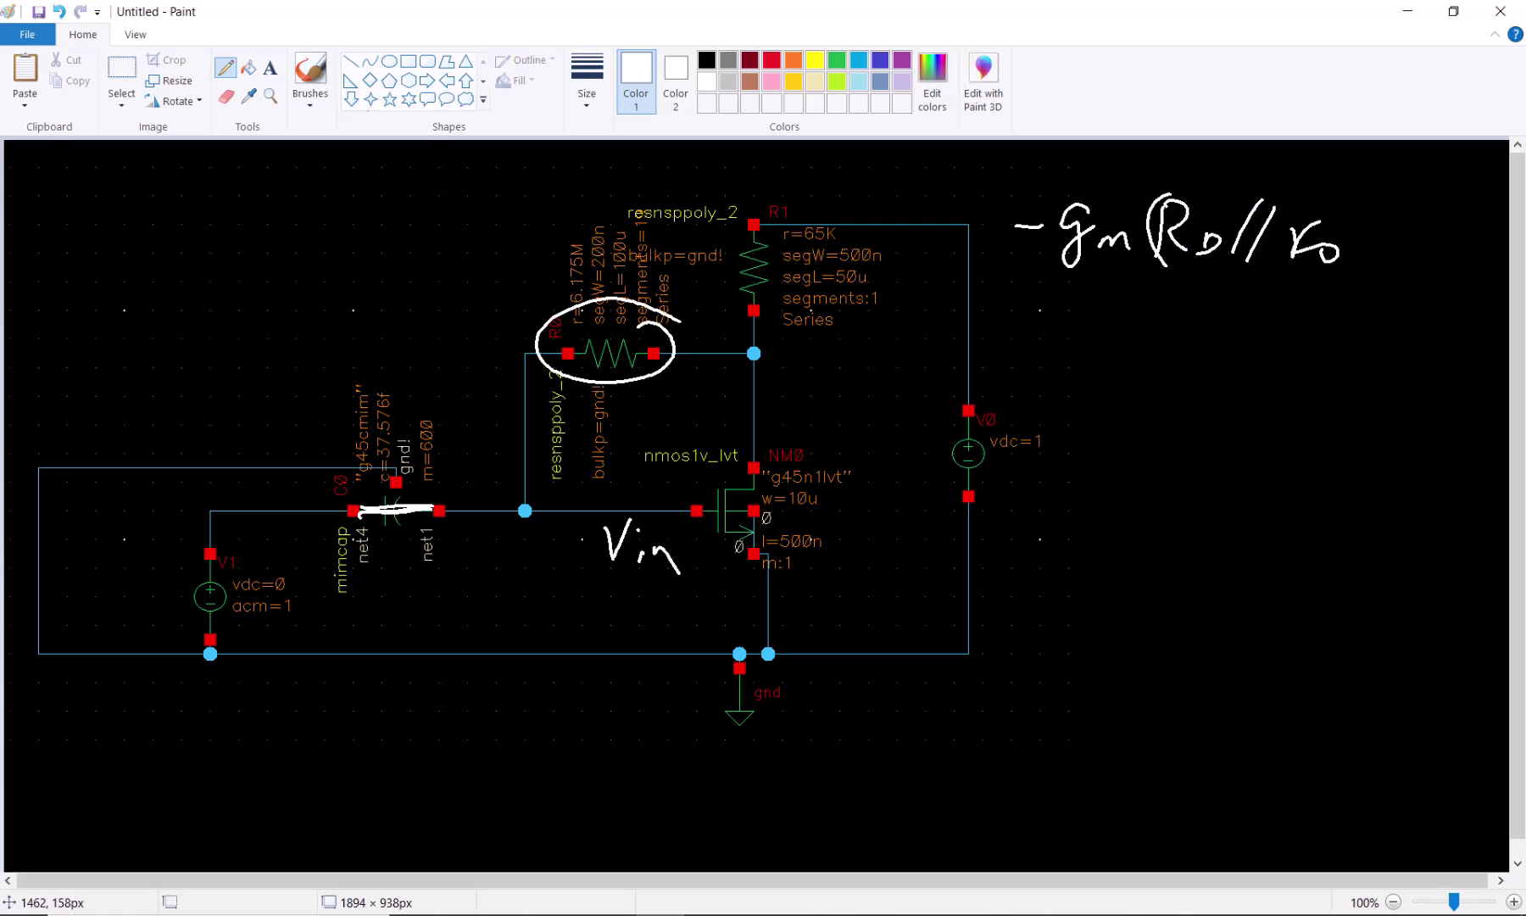
{"action": "left_click_drag", "start_coordinate": [1340, 207], "coordinate": [1342, 284]}
Cross out the circled R0 with an X and double-underline gm and ro
{"action": "left_click_drag", "start_coordinate": [644, 395], "coordinate": [703, 347]}
{"action": "left_click_drag", "start_coordinate": [575, 415], "coordinate": [658, 278]}
{"action": "left_click_drag", "start_coordinate": [579, 312], "coordinate": [653, 397]}
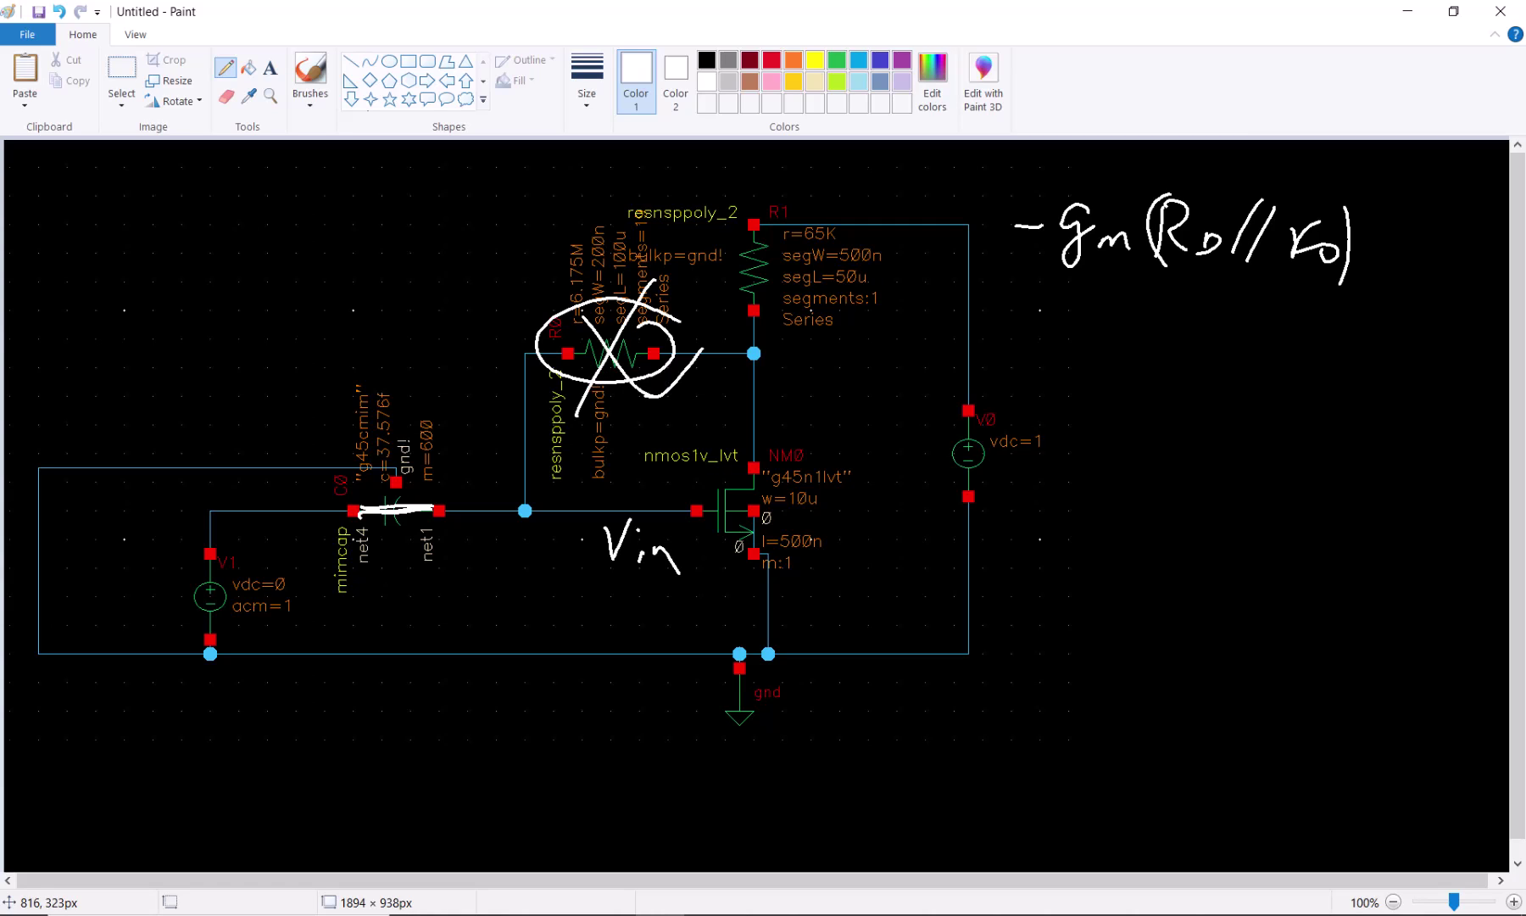
{"action": "mouse_move", "coordinate": [1060, 280]}
{"action": "left_mouse_down"}
{"action": "mouse_move", "coordinate": [1128, 276]}
{"action": "mouse_move", "coordinate": [1118, 293]}
{"action": "left_mouse_up"}
{"action": "mouse_move", "coordinate": [1294, 283]}
{"action": "left_mouse_down"}
{"action": "mouse_move", "coordinate": [1345, 279]}
{"action": "mouse_move", "coordinate": [1334, 298]}
{"action": "left_mouse_up"}
Add an arrow to 65k, circle R1's r=65K, and switch back to Virtuoso
{"action": "left_click_drag", "start_coordinate": [1210, 303], "coordinate": [1186, 342]}
{"action": "mouse_move", "coordinate": [1174, 318]}
{"action": "left_mouse_down"}
{"action": "mouse_move", "coordinate": [1186, 342]}
{"action": "mouse_move", "coordinate": [1128, 399]}
{"action": "mouse_move", "coordinate": [1155, 413]}
{"action": "left_mouse_up"}
{"action": "left_click_drag", "start_coordinate": [1156, 381], "coordinate": [1199, 415]}
{"action": "left_click_drag", "start_coordinate": [1224, 373], "coordinate": [1225, 415]}
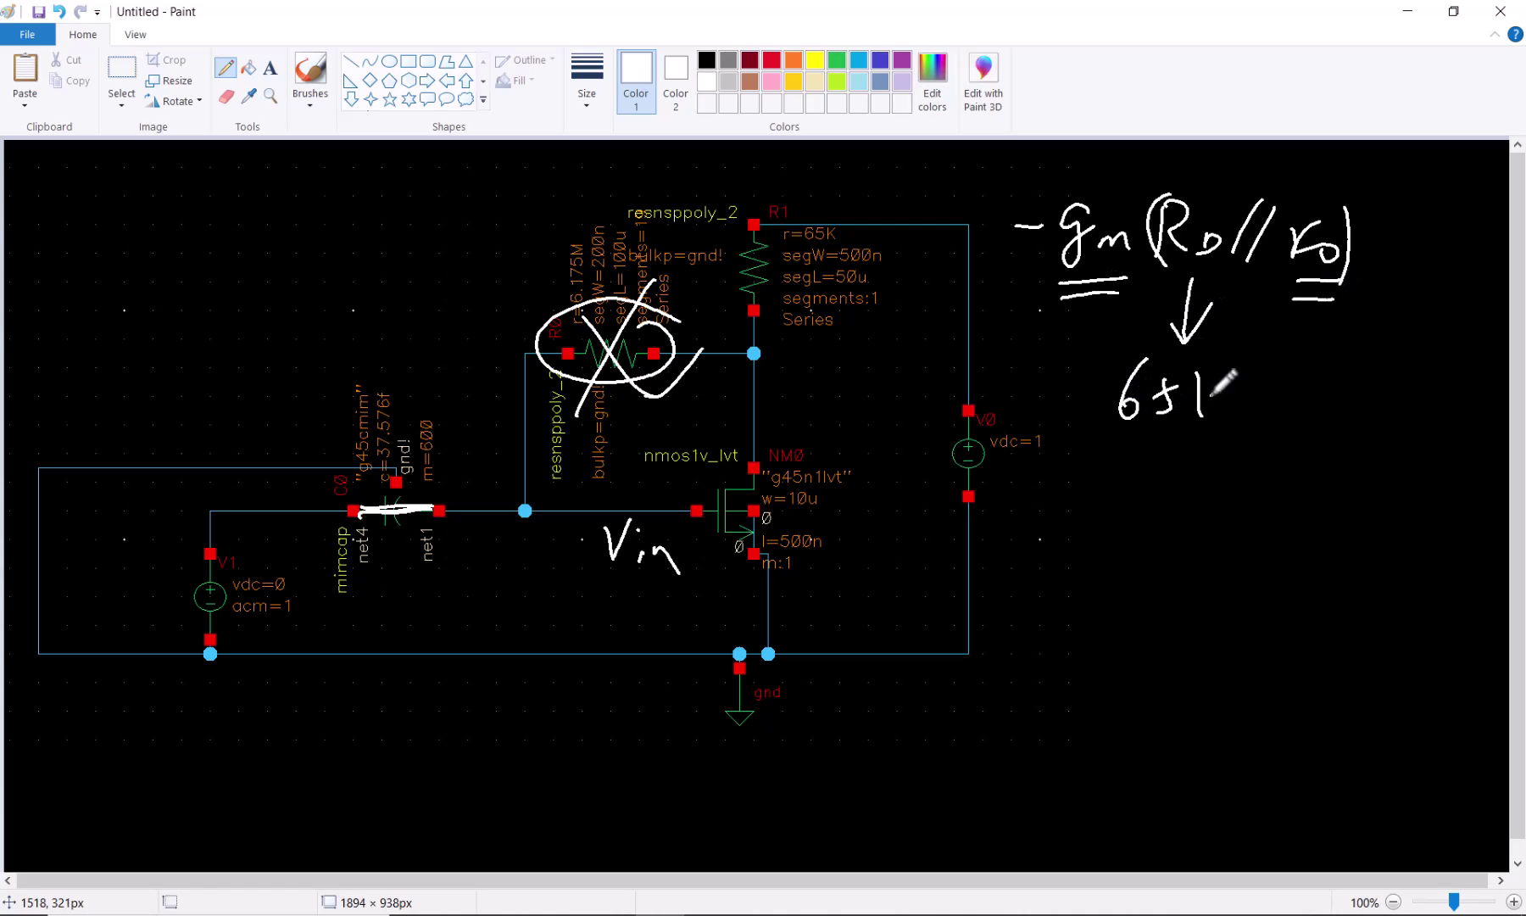
{"action": "mouse_move", "coordinate": [852, 196]}
{"action": "left_mouse_down"}
{"action": "mouse_move", "coordinate": [827, 195]}
{"action": "mouse_move", "coordinate": [864, 210]}
{"action": "left_mouse_up"}
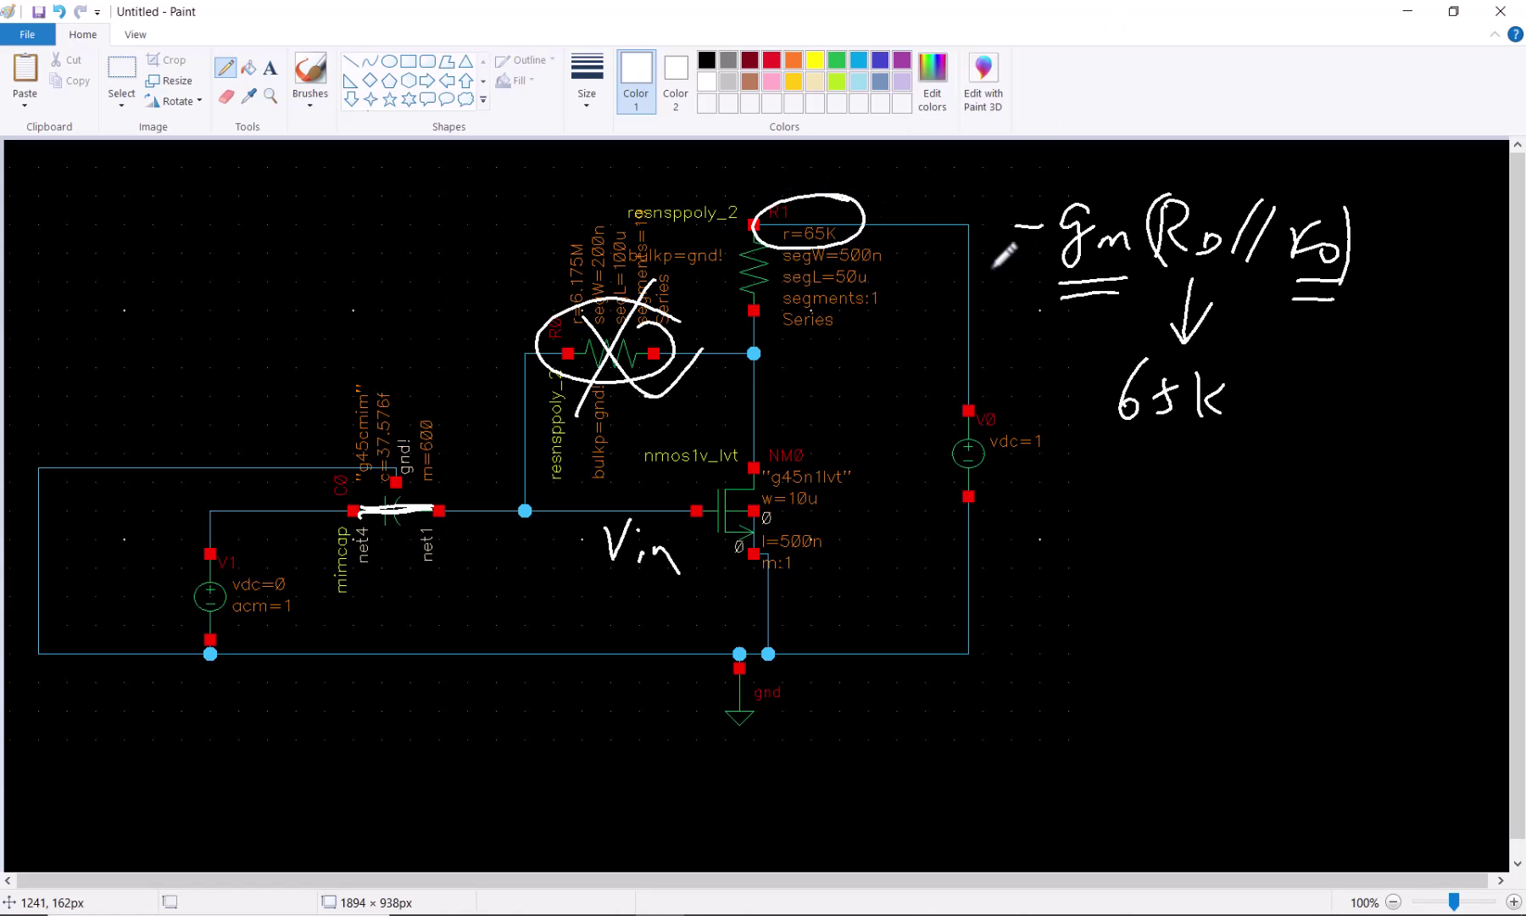
{"action": "key", "text": "alt+Tab"}
{"action": "key", "text": "alt+Tab"}
{"action": "key", "text": "alt+Tab"}
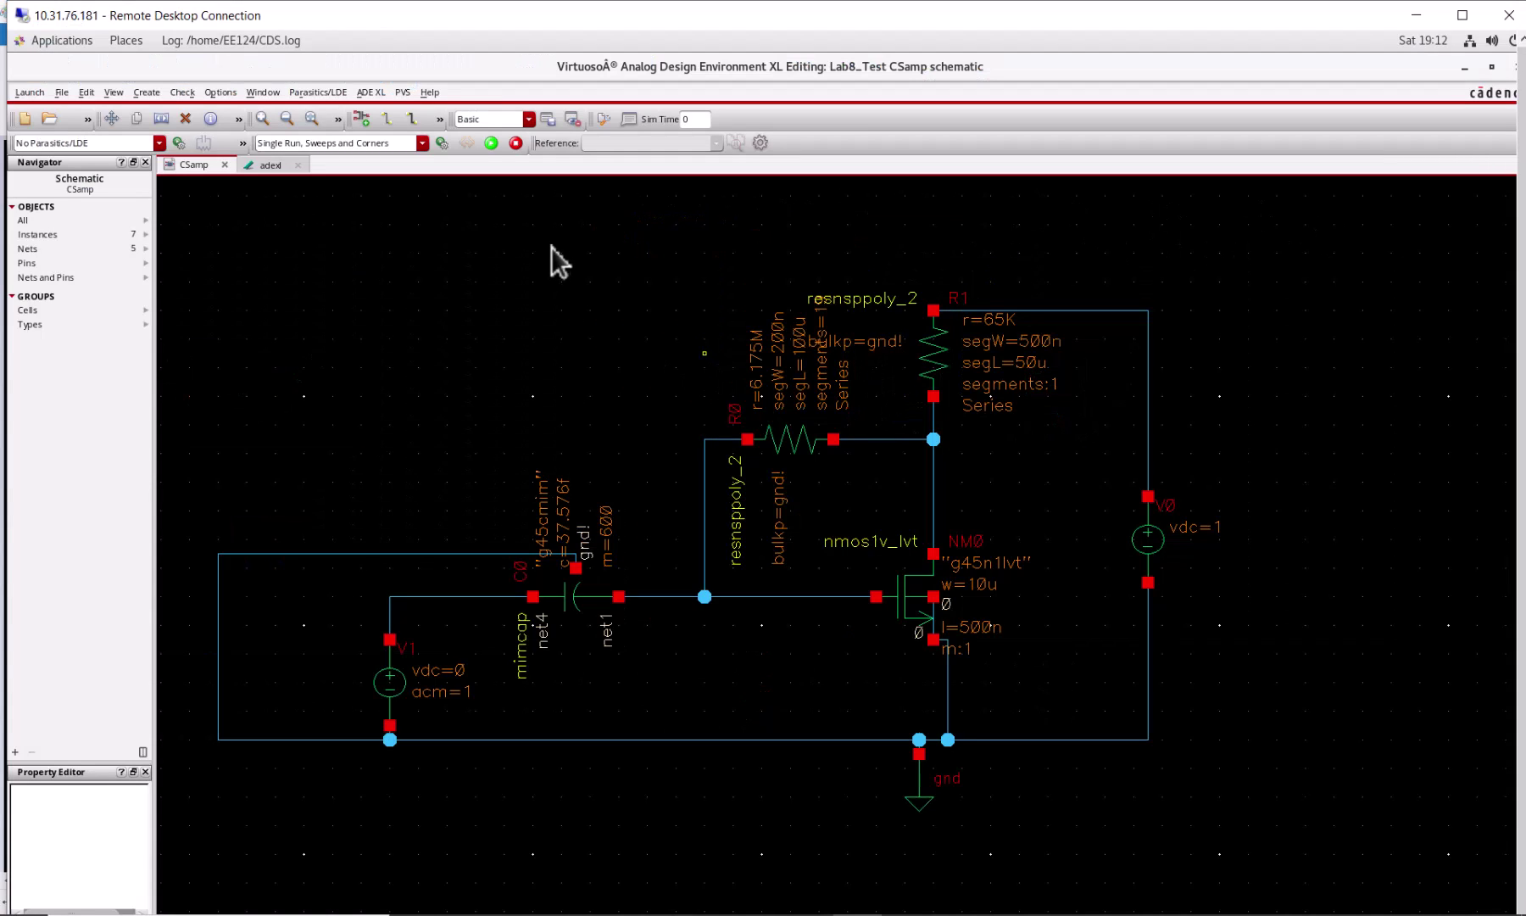
Return to full screen and review the Lab8_Test:CSamp:1 AC analysis settings in the test editor
{"action": "double_click", "coordinate": [555, 22]}
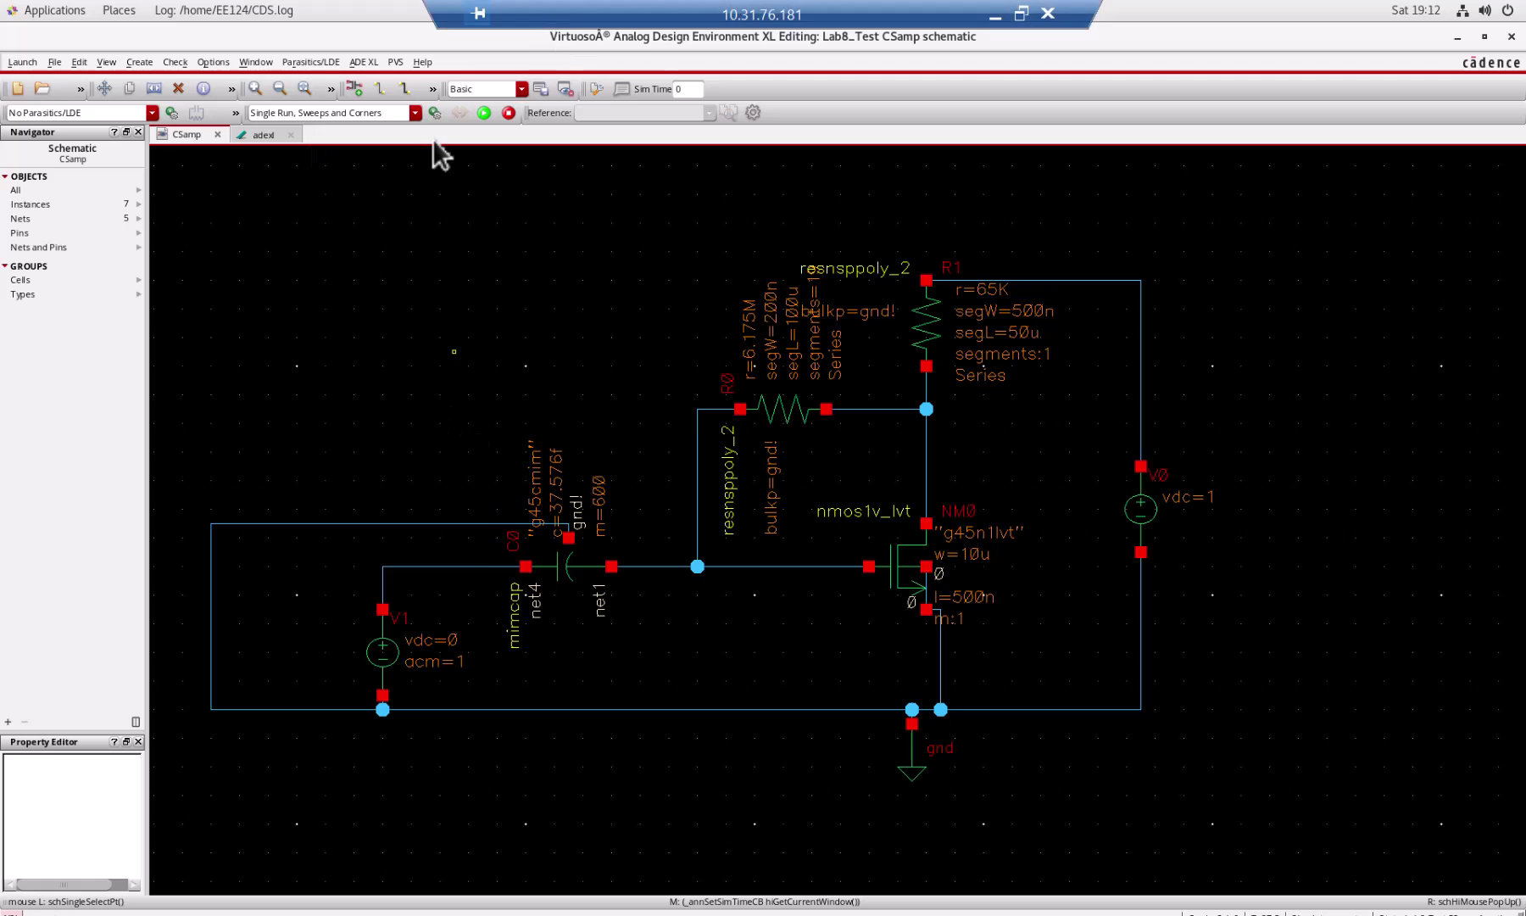
{"action": "left_click", "coordinate": [265, 133]}
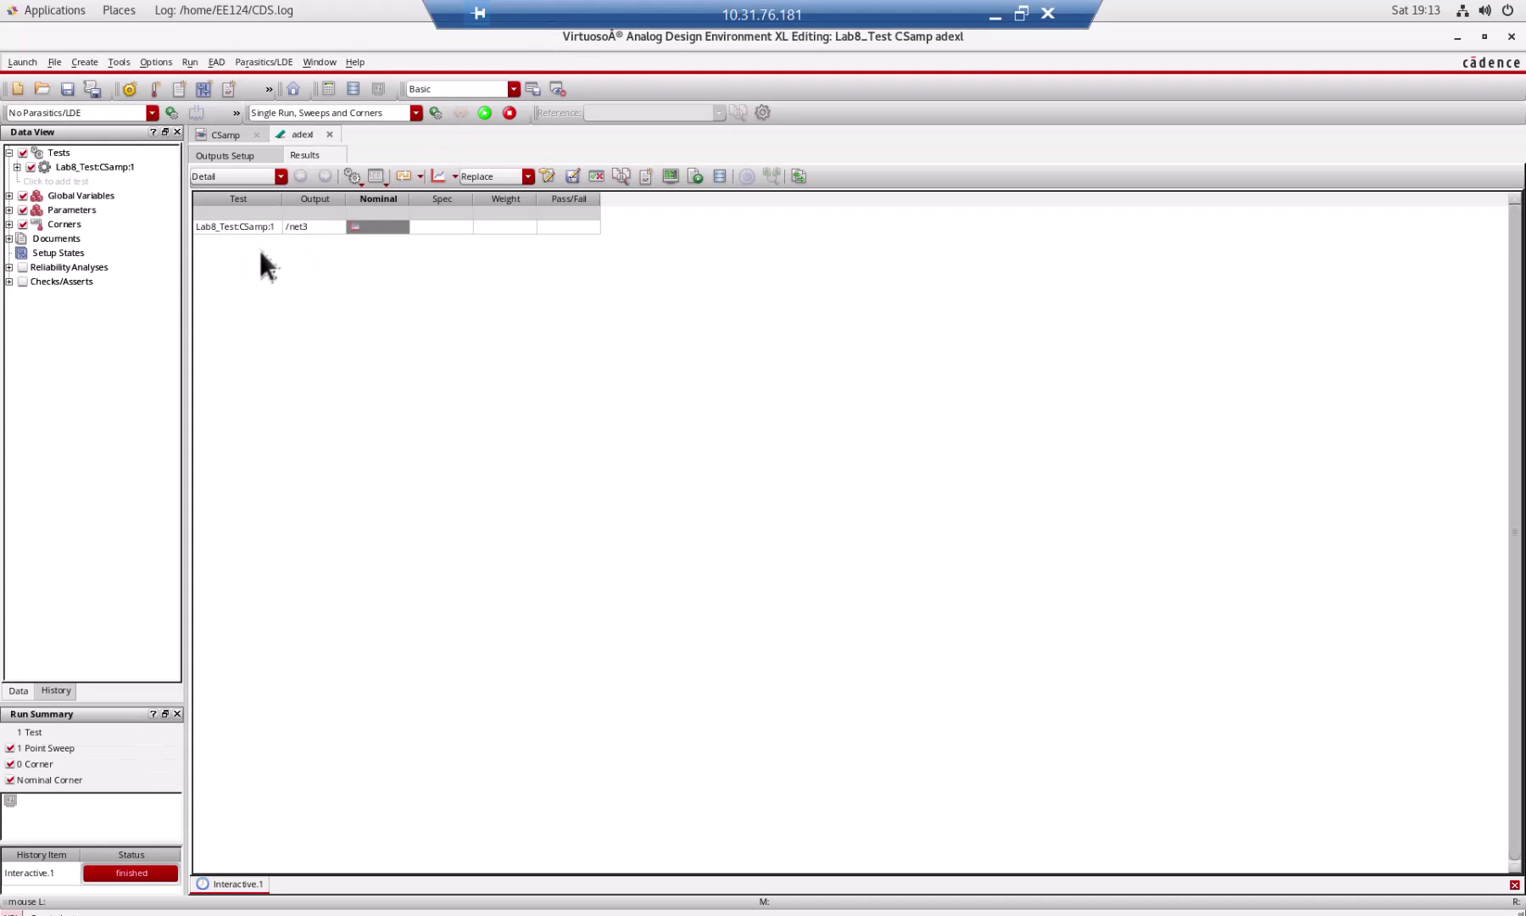
{"action": "double_click", "coordinate": [100, 168]}
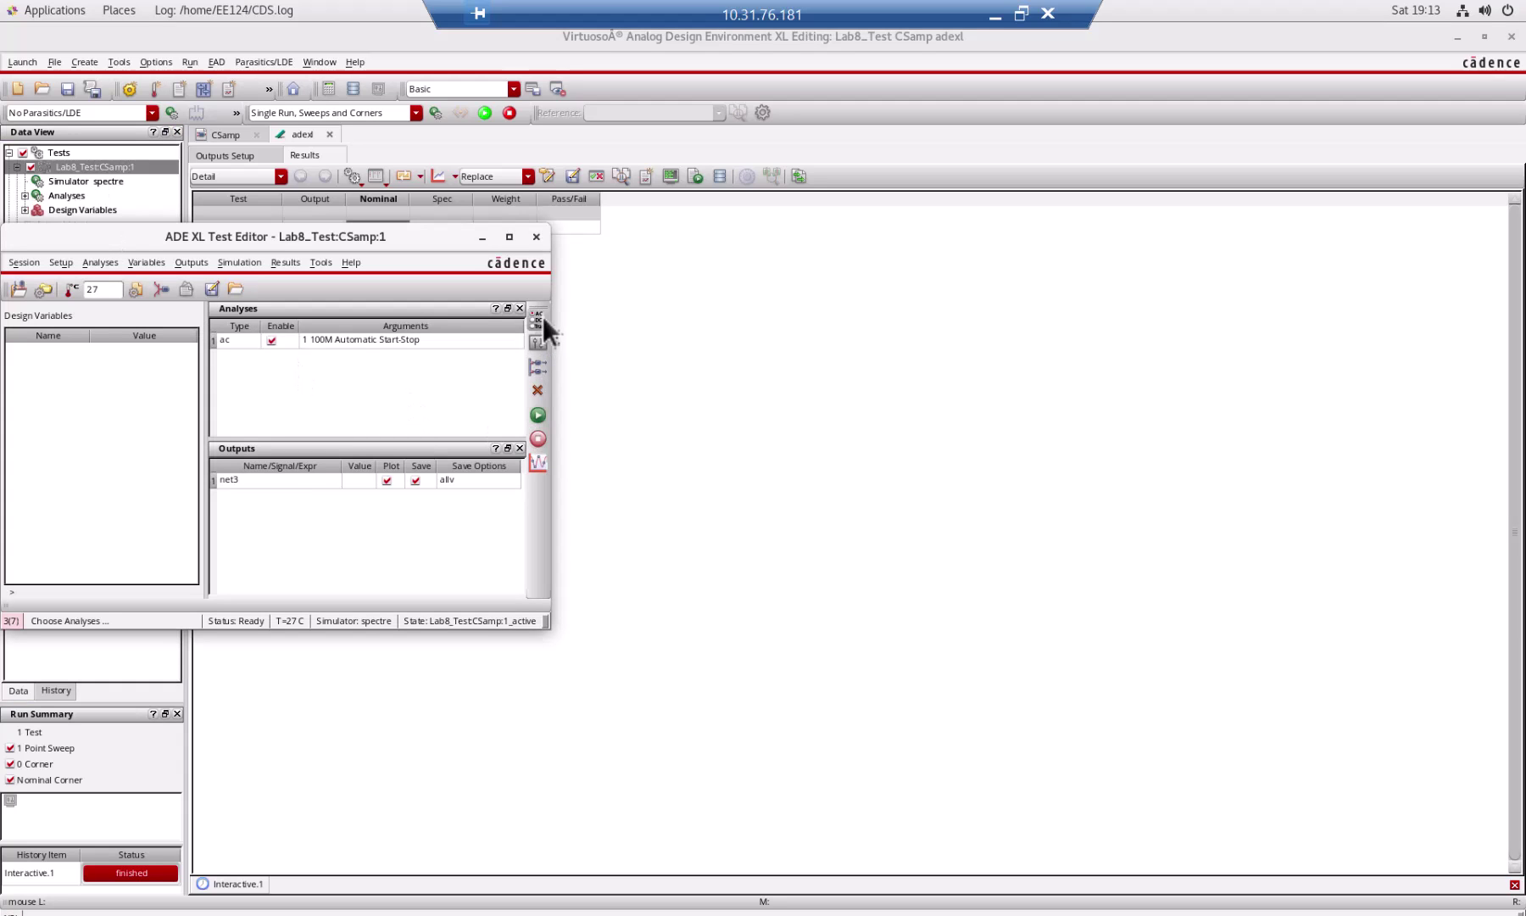
{"action": "left_click", "coordinate": [538, 321]}
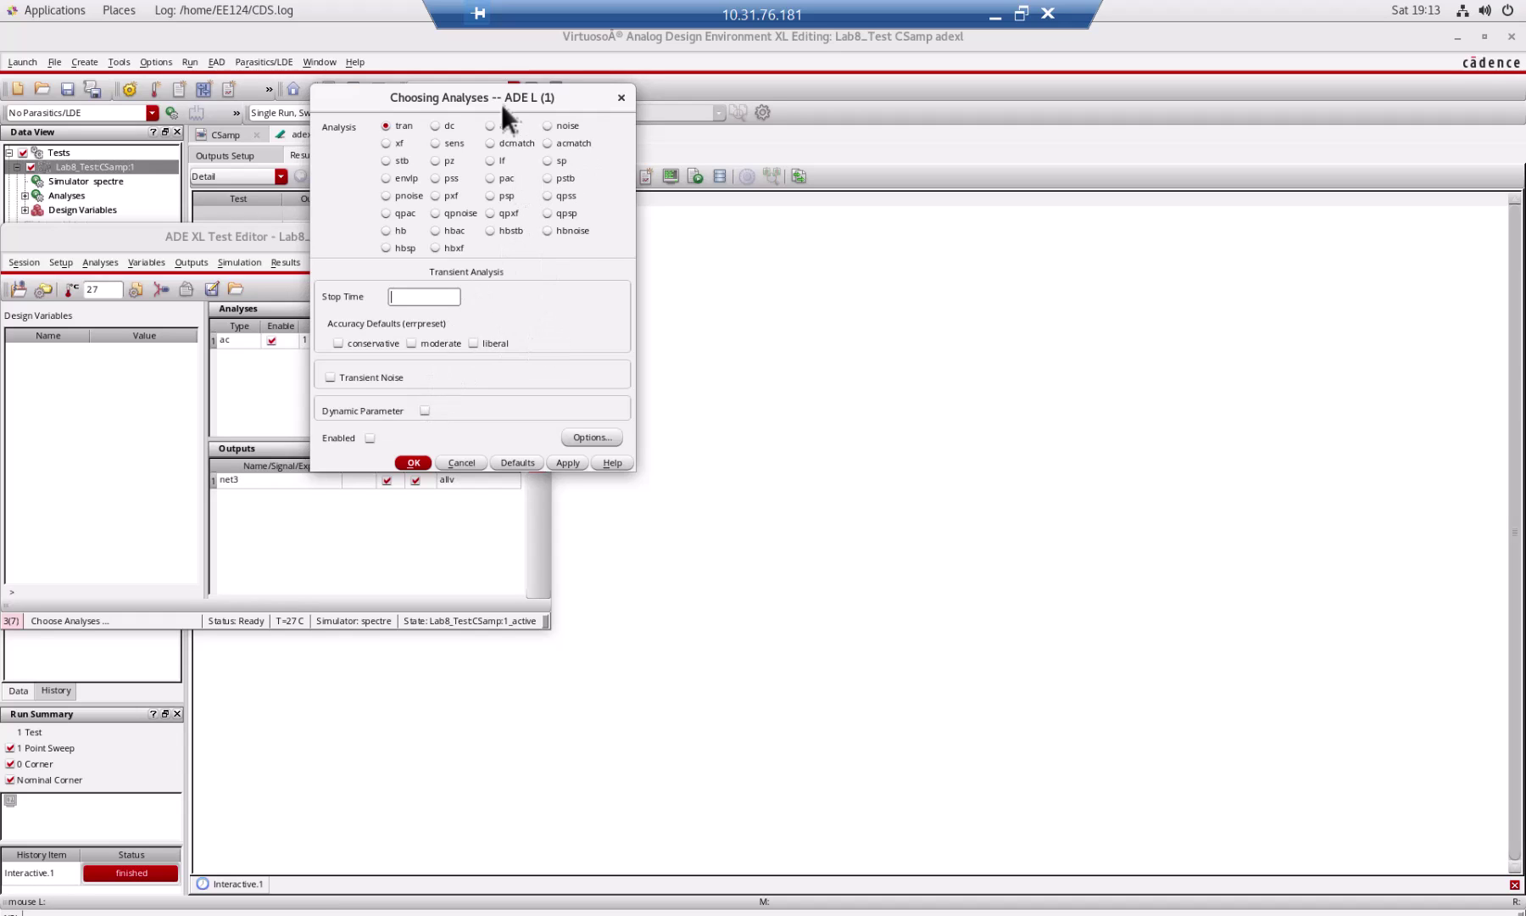
{"action": "left_click", "coordinate": [621, 97]}
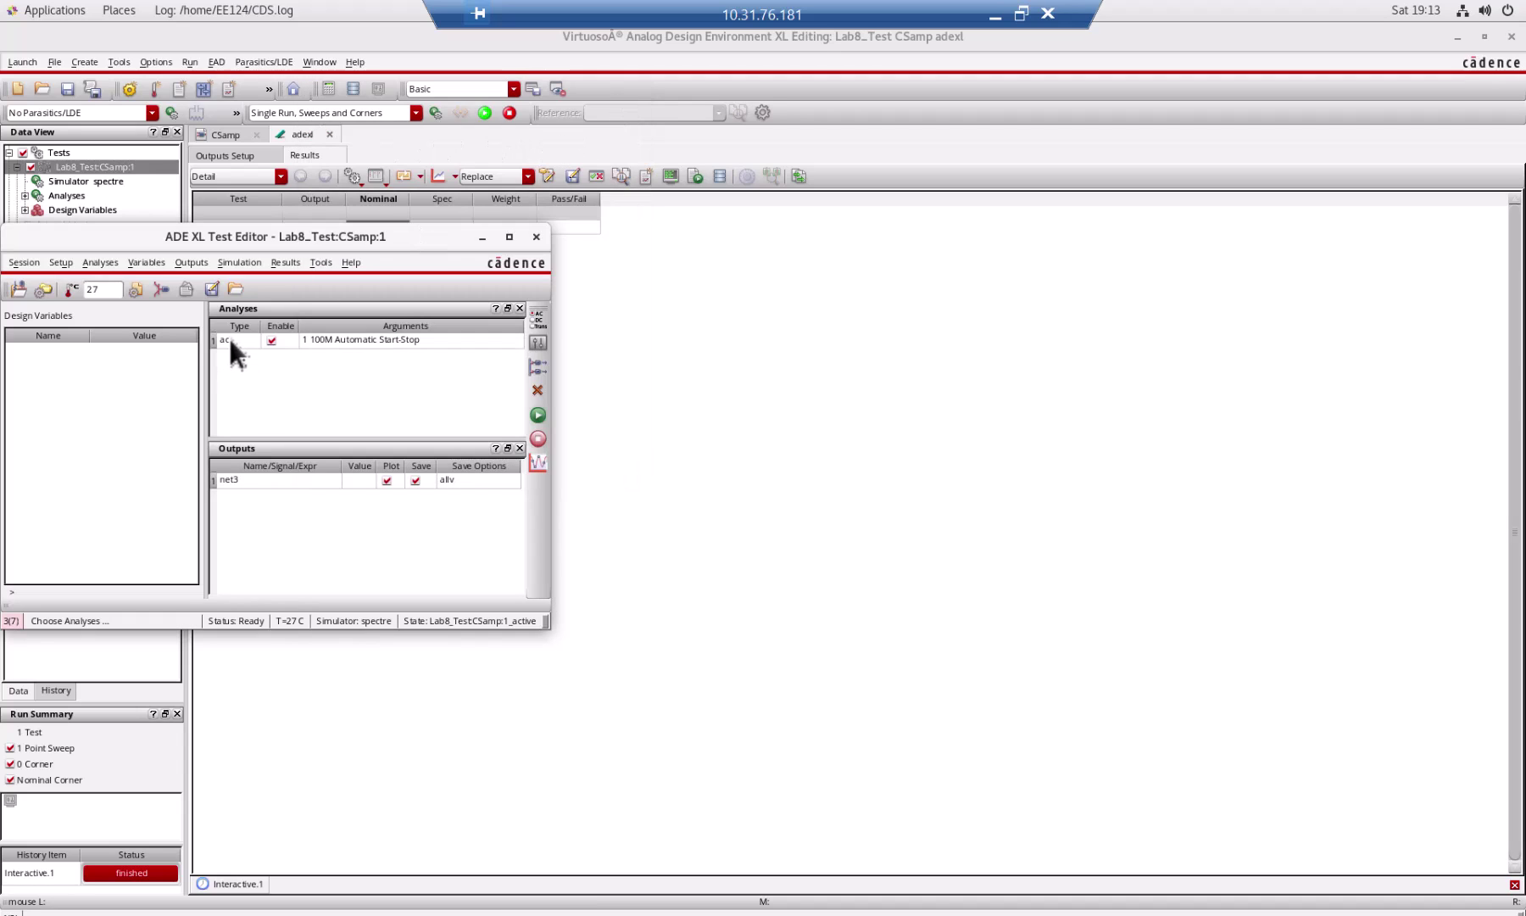
{"action": "double_click", "coordinate": [229, 339]}
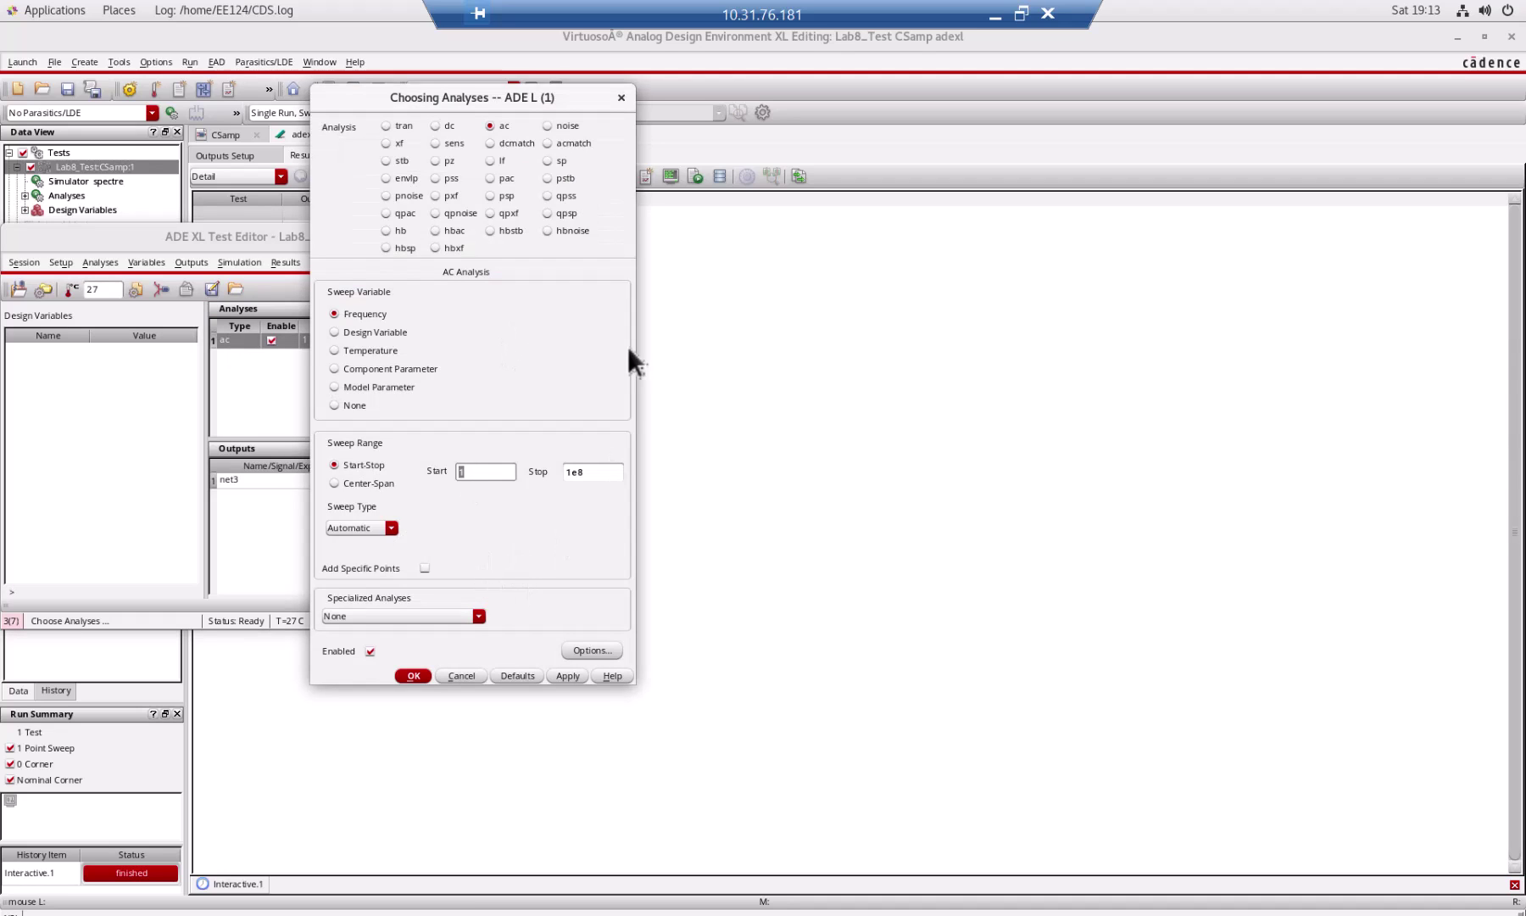
{"action": "left_click", "coordinate": [618, 100]}
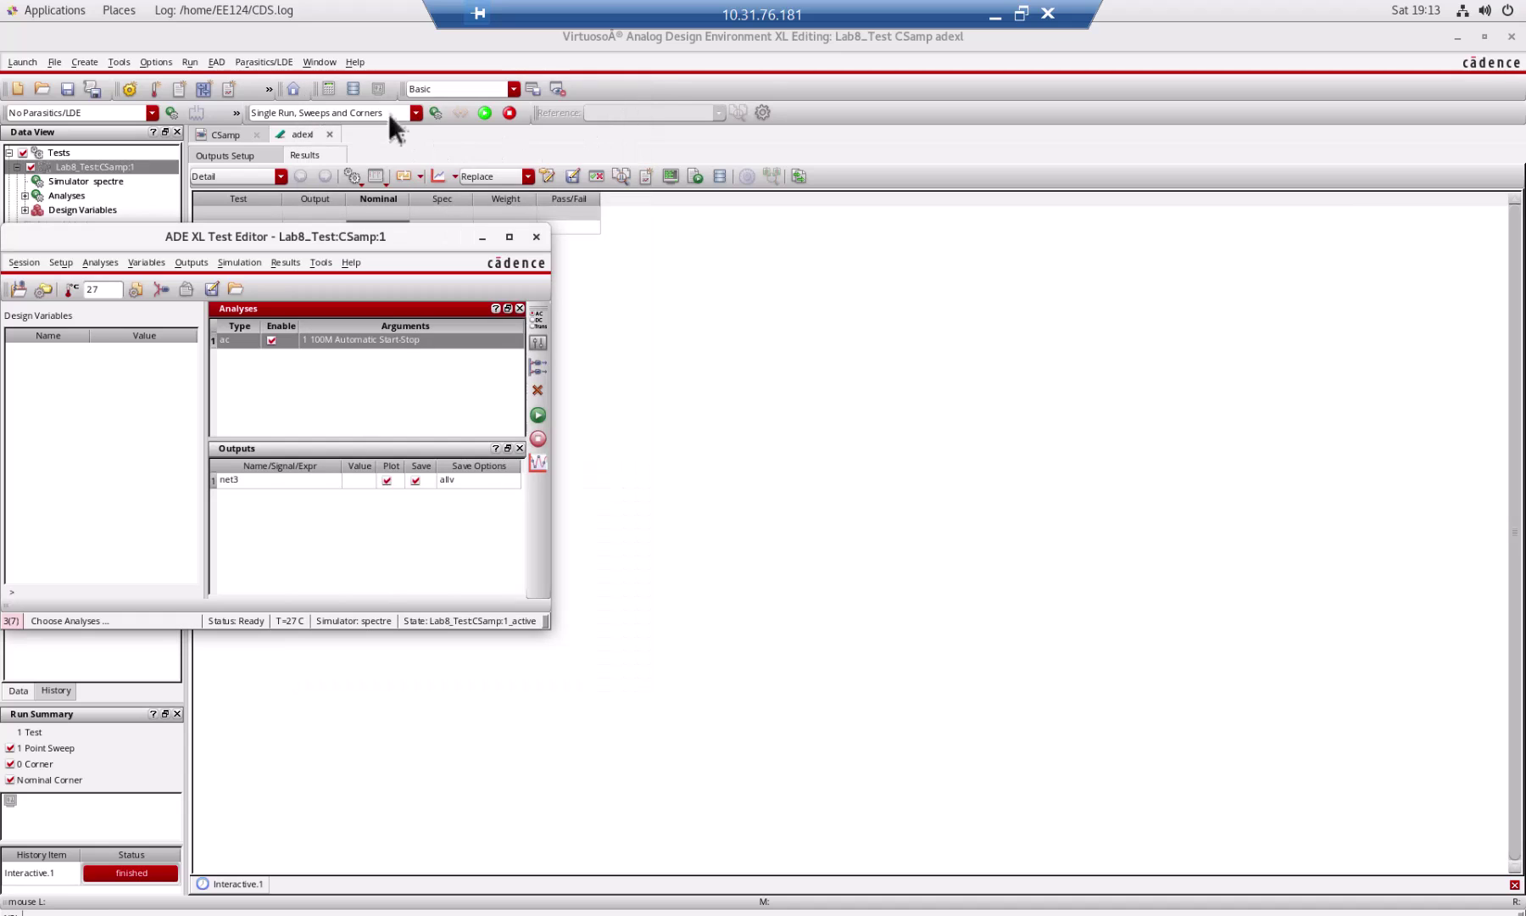
{"action": "left_click", "coordinate": [536, 237]}
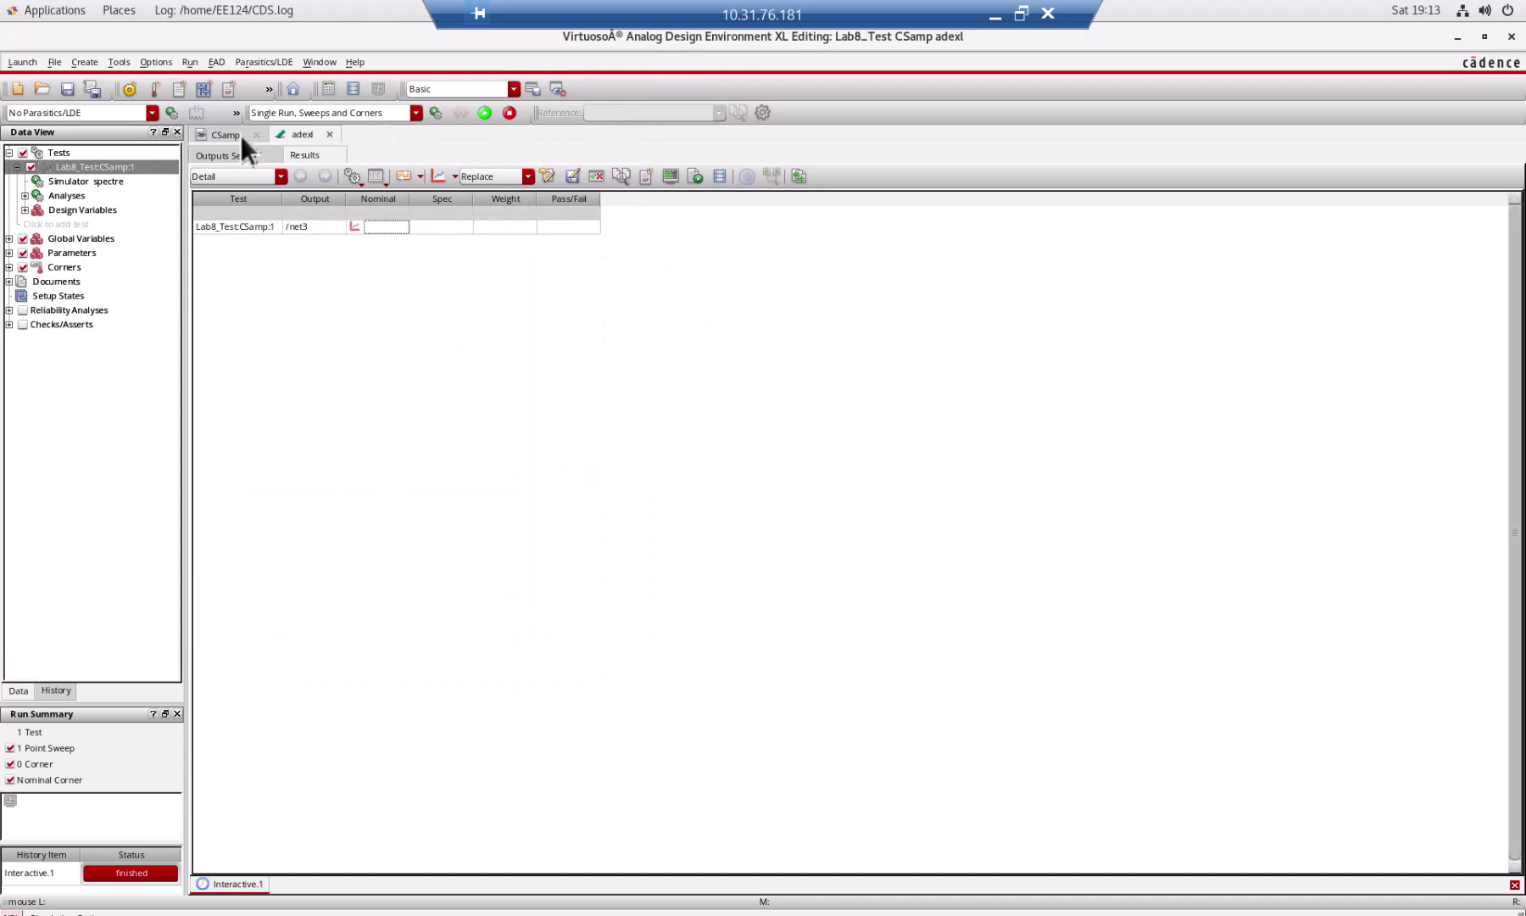
Open the CSamp schematic's annotation menu without choosing an option, then return to the adexl view
{"action": "left_click", "coordinate": [240, 135]}
{"action": "right_click", "coordinate": [640, 269]}
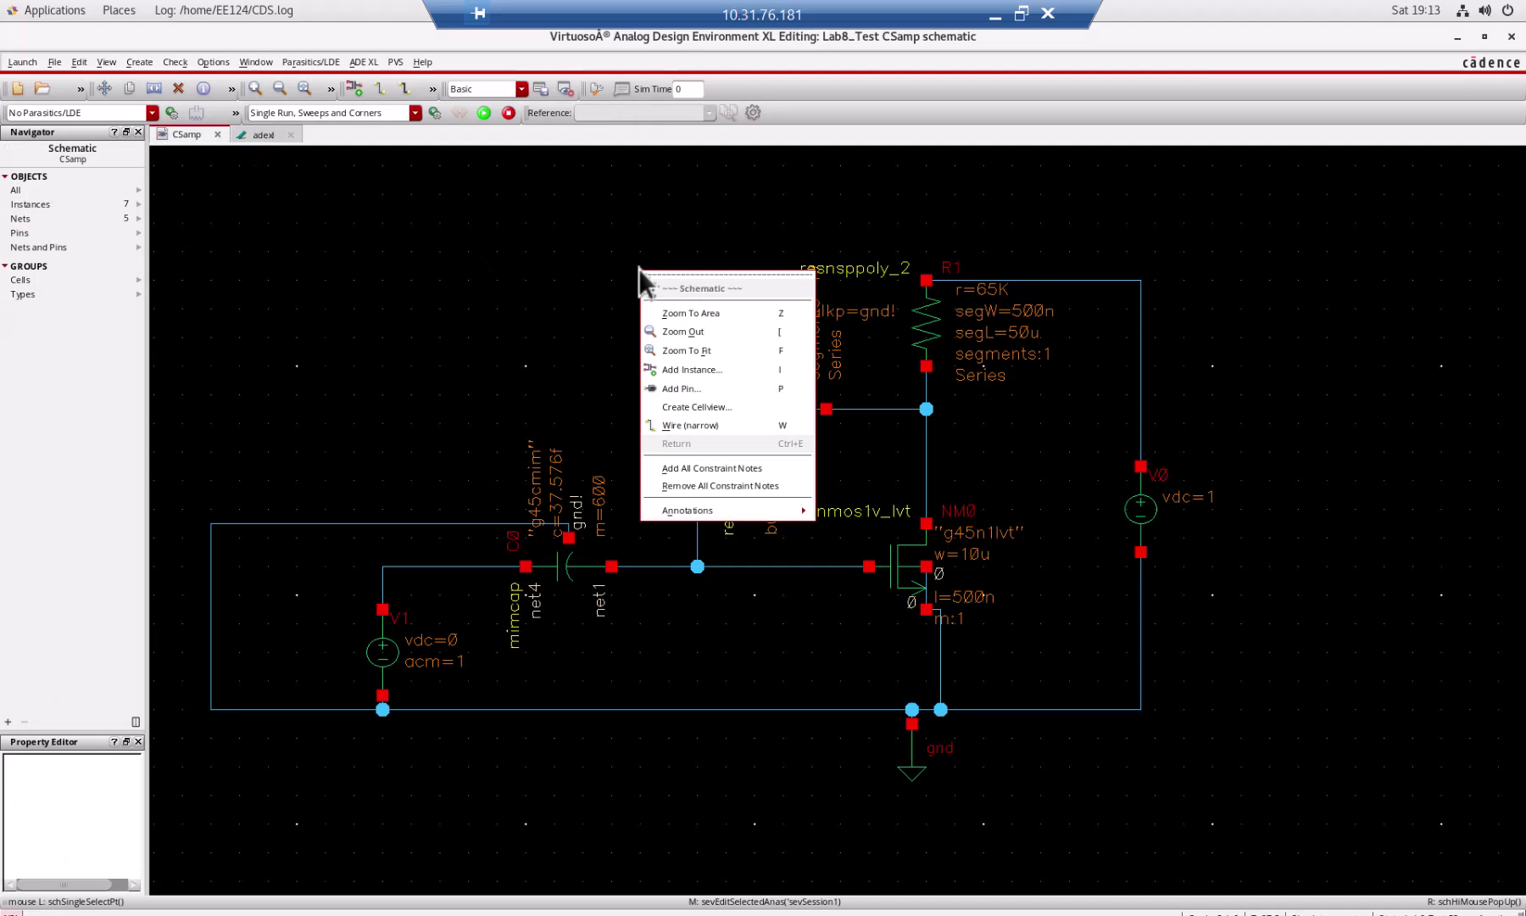
{"action": "mouse_move", "coordinate": [794, 503]}
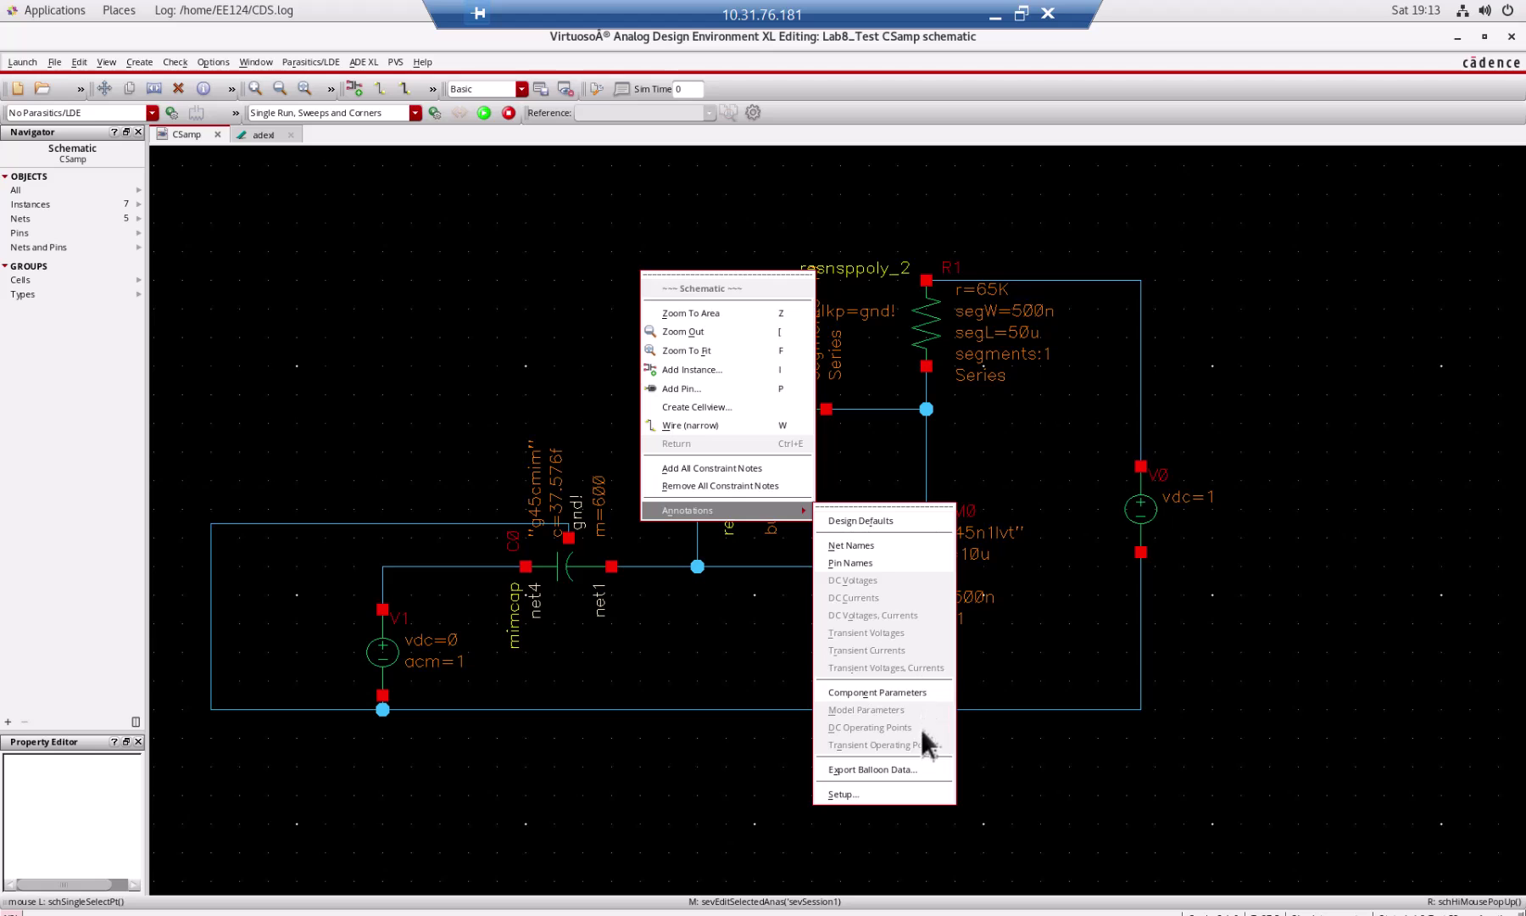
{"action": "left_click", "coordinate": [453, 301]}
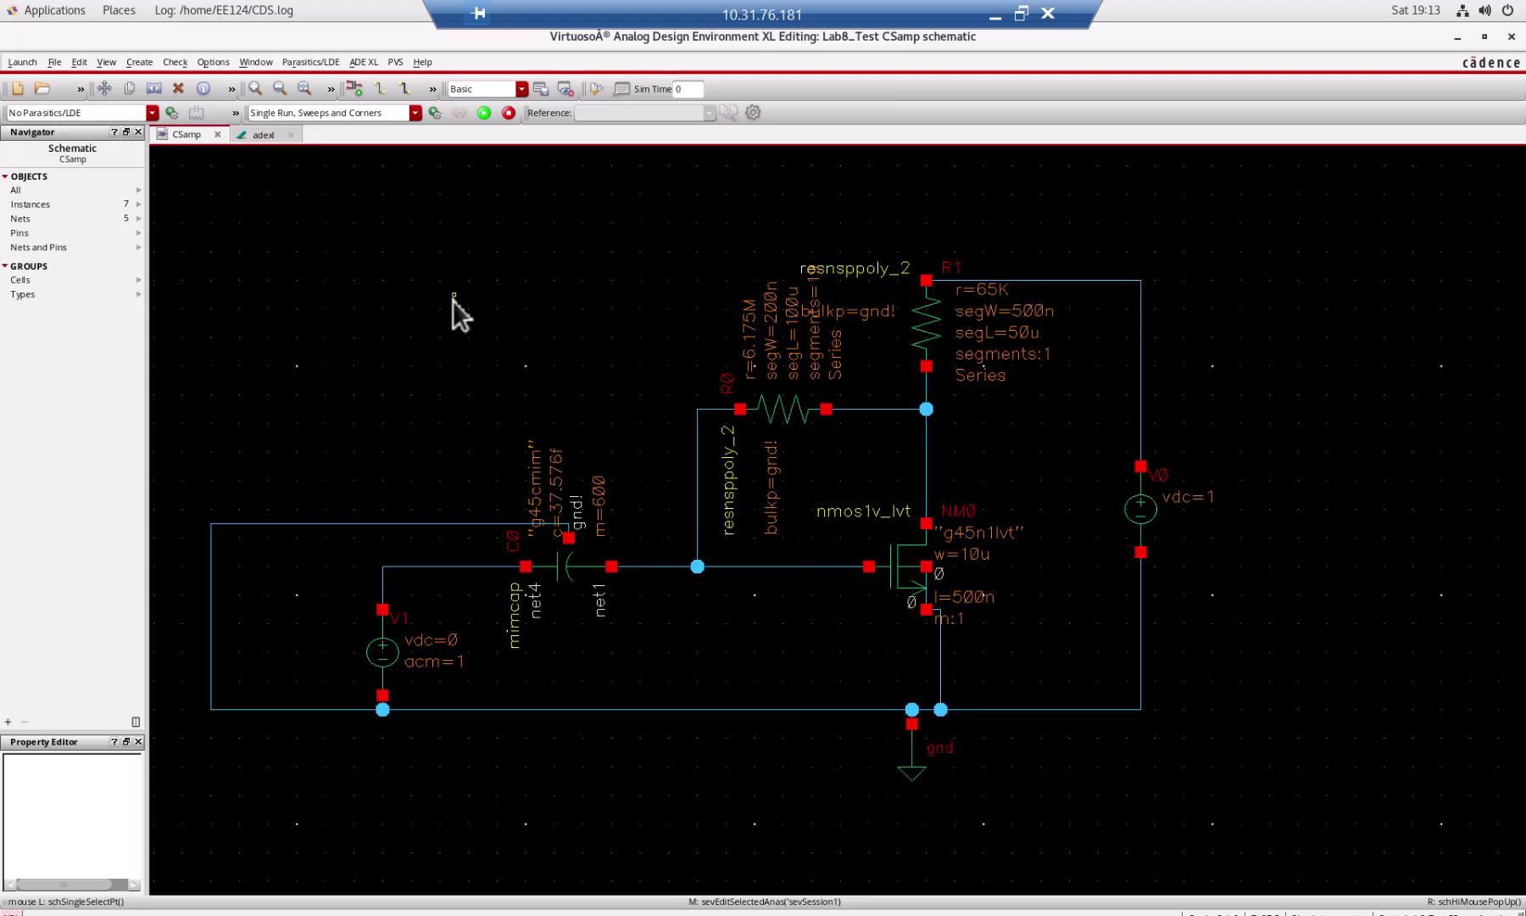
{"action": "left_click", "coordinate": [267, 133]}
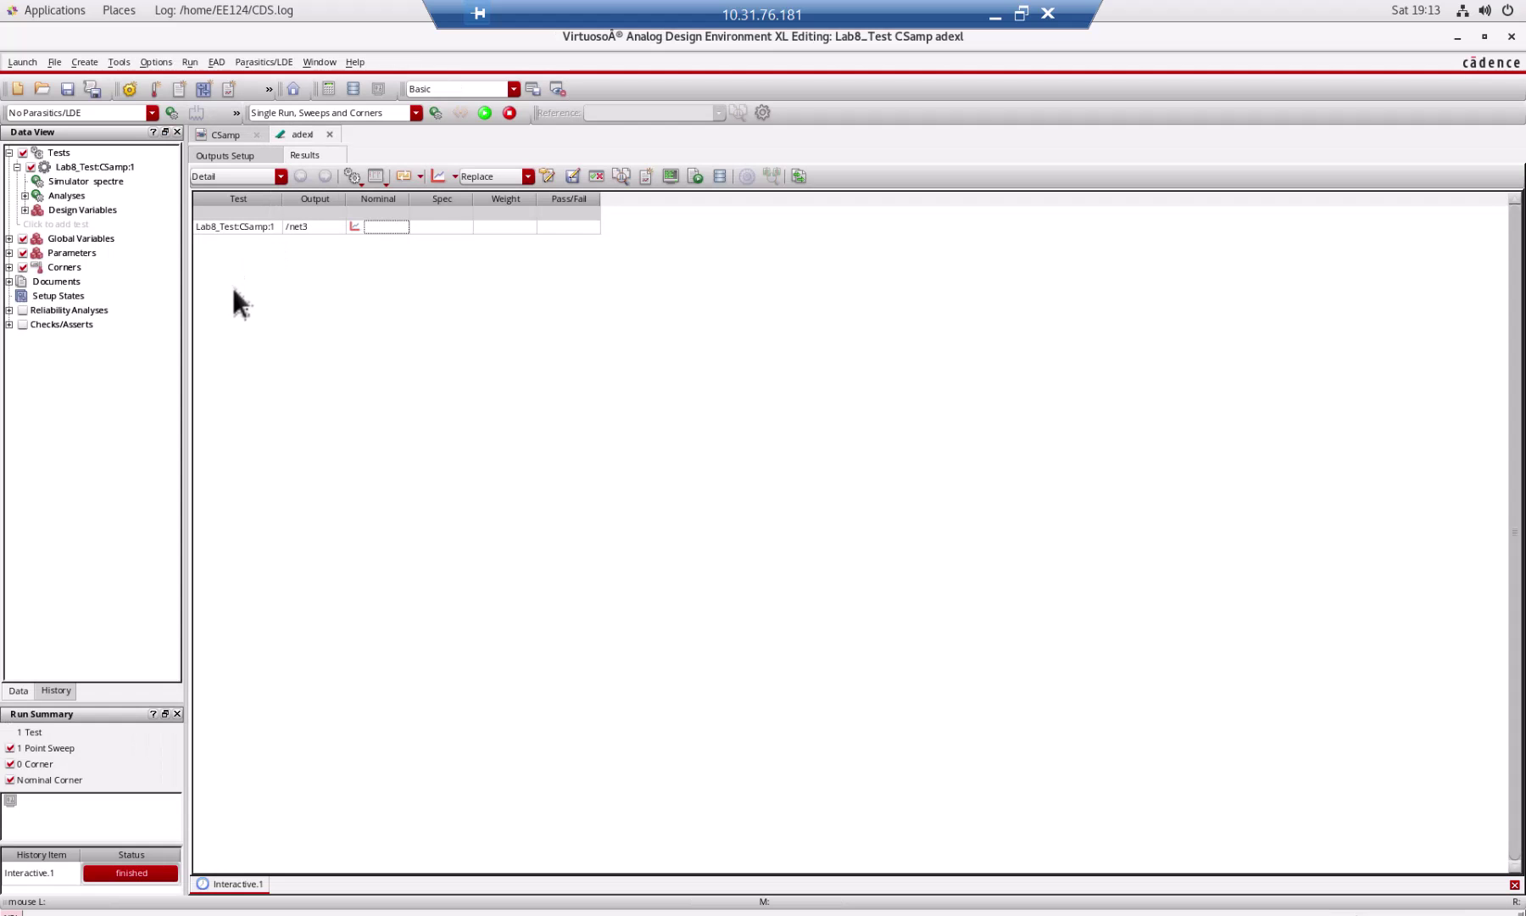
Add a dc analysis with Save DC Operating Point enabled to the CSamp test
{"action": "double_click", "coordinate": [110, 169]}
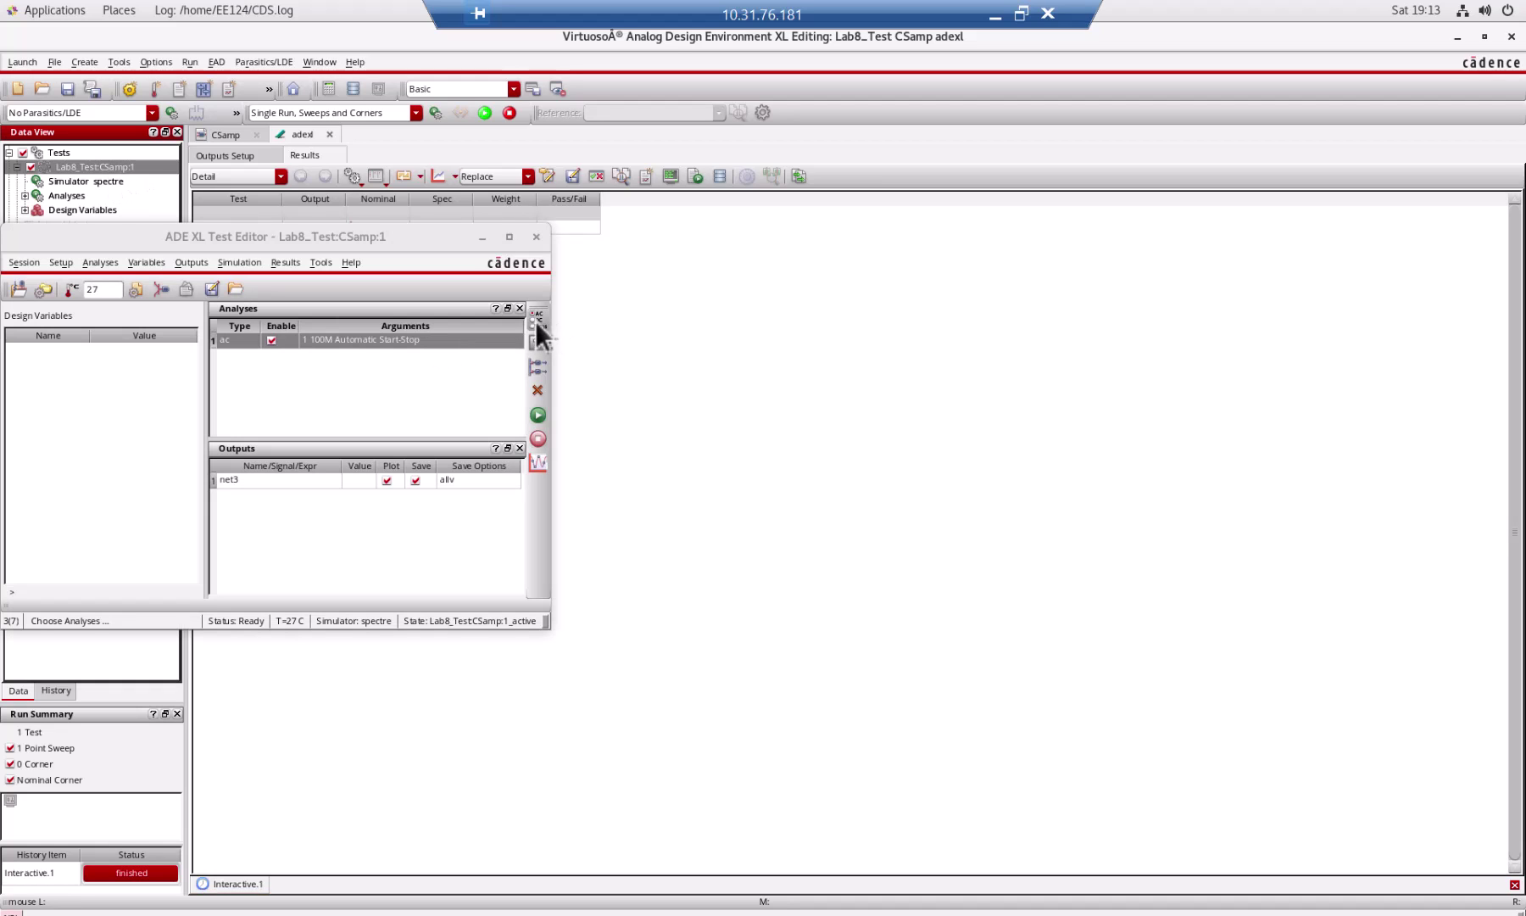
{"action": "left_click", "coordinate": [536, 320]}
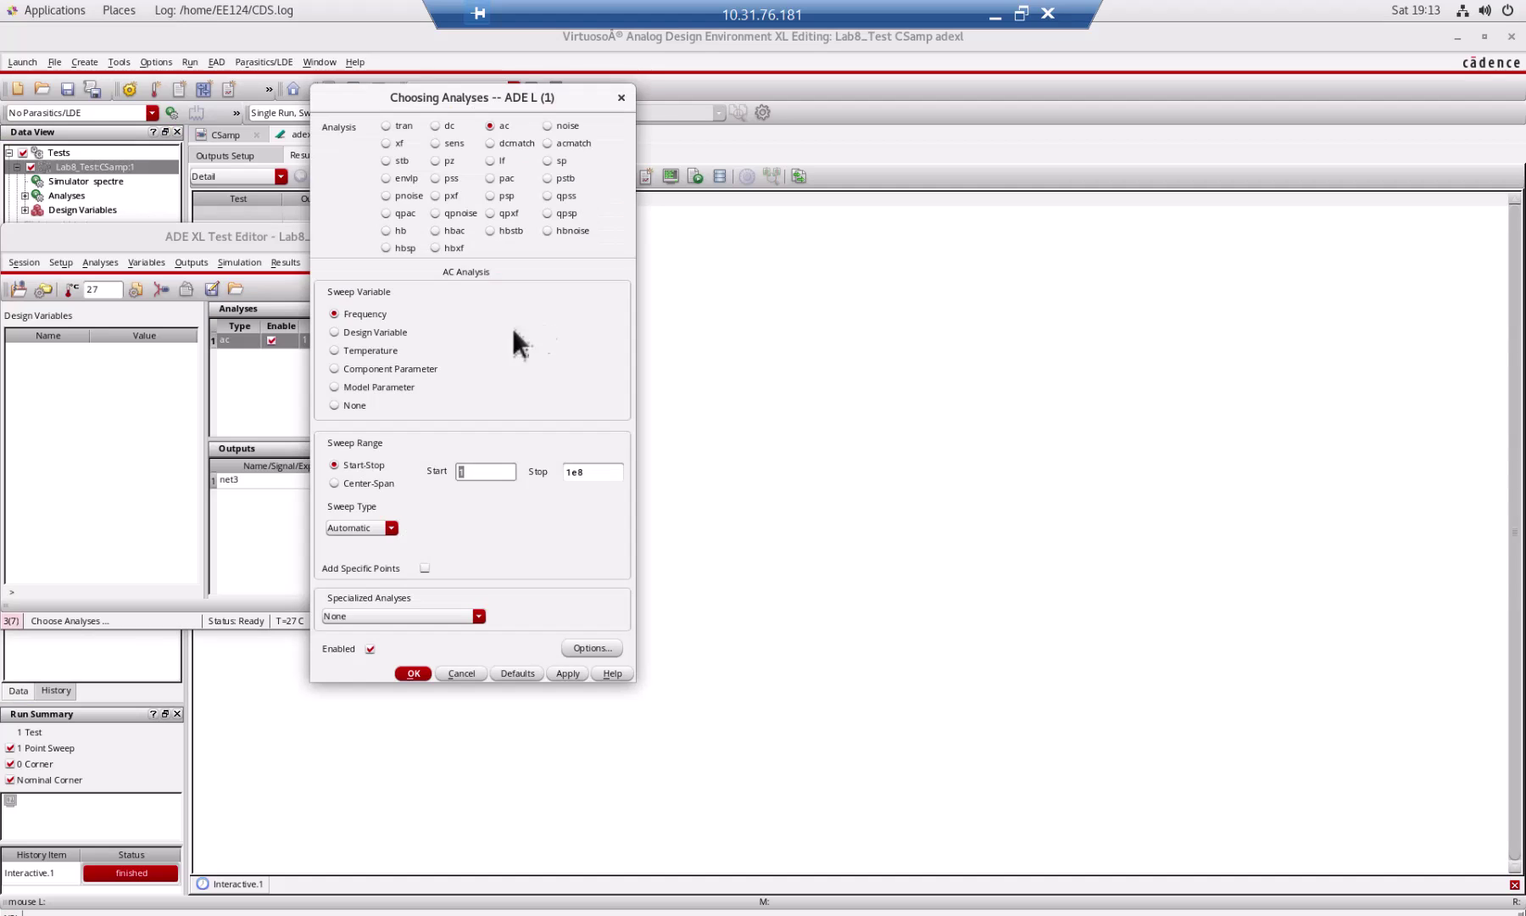
{"action": "left_click", "coordinate": [437, 126]}
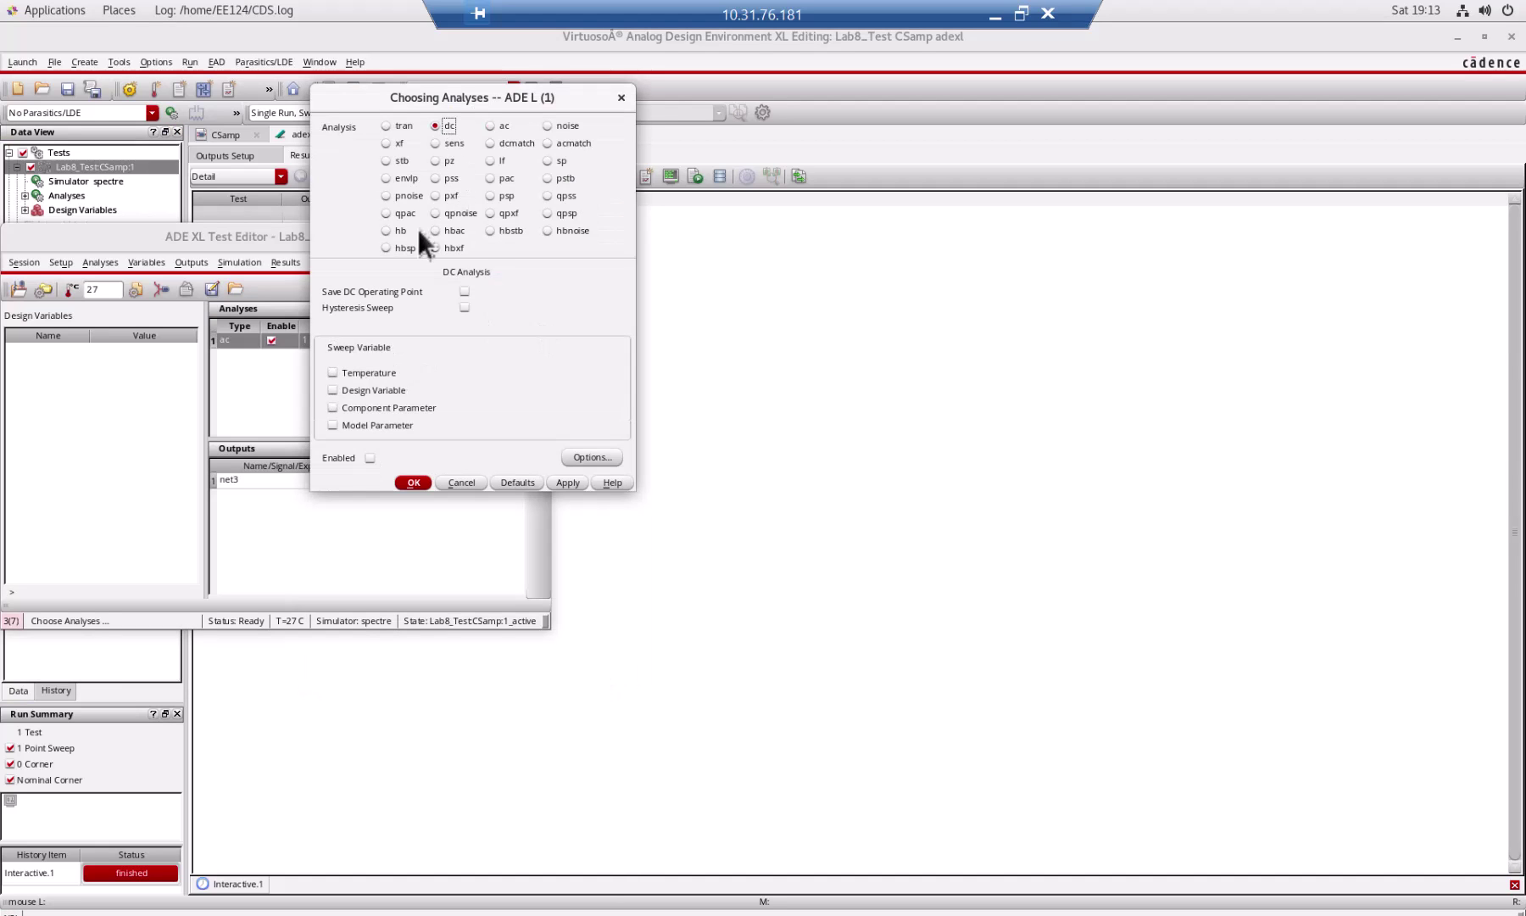
{"action": "left_click", "coordinate": [463, 292]}
{"action": "left_click", "coordinate": [419, 487]}
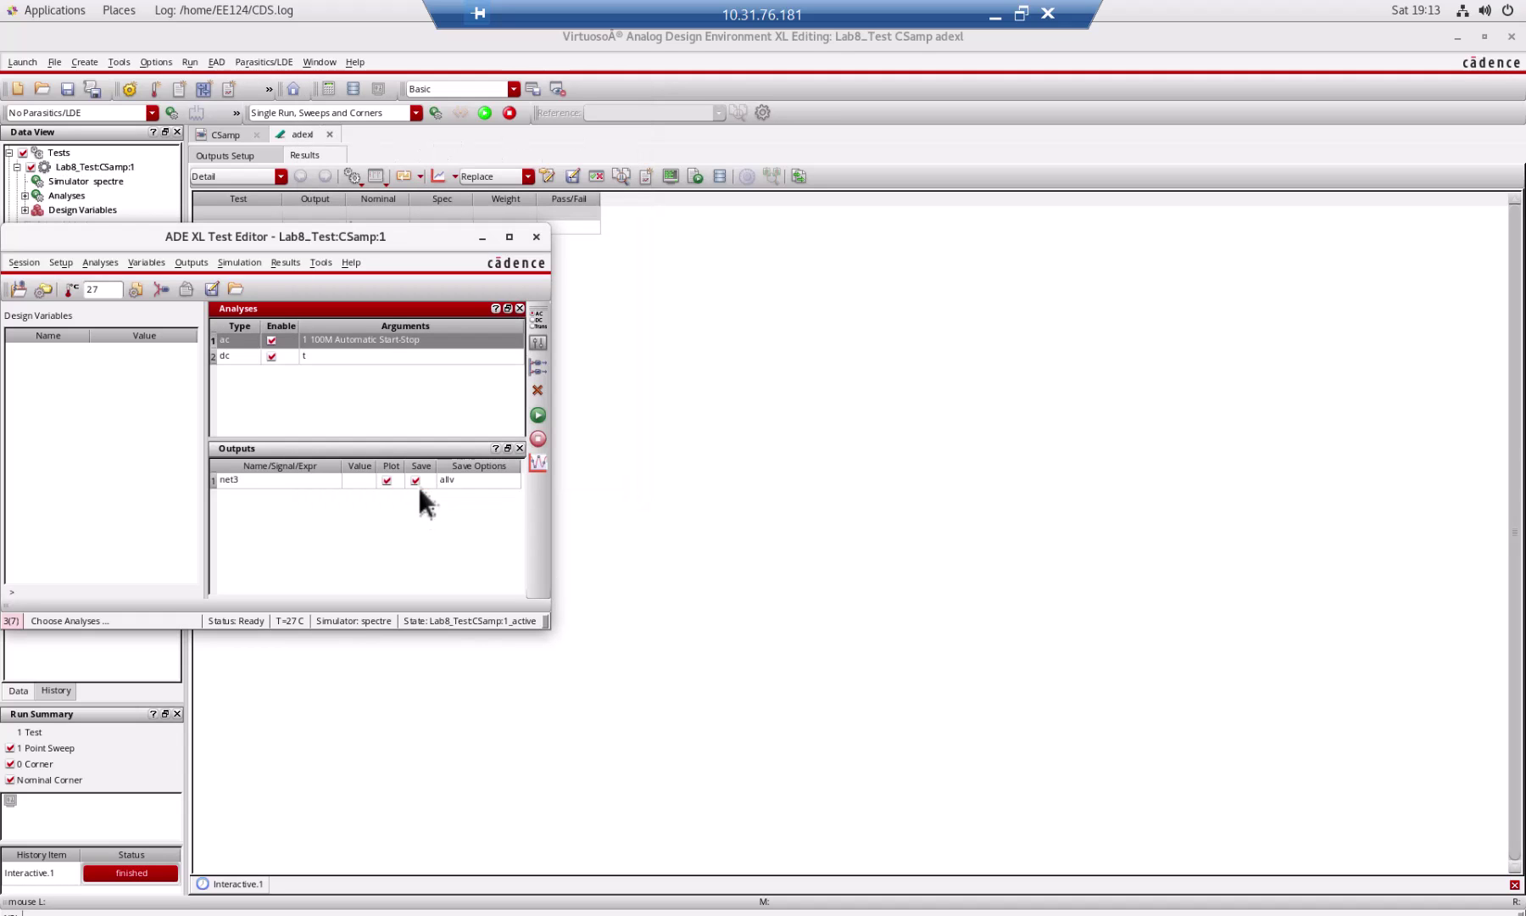
Rerun the AC and DC simulation and return to the CSamp schematic
{"action": "left_click", "coordinate": [360, 355]}
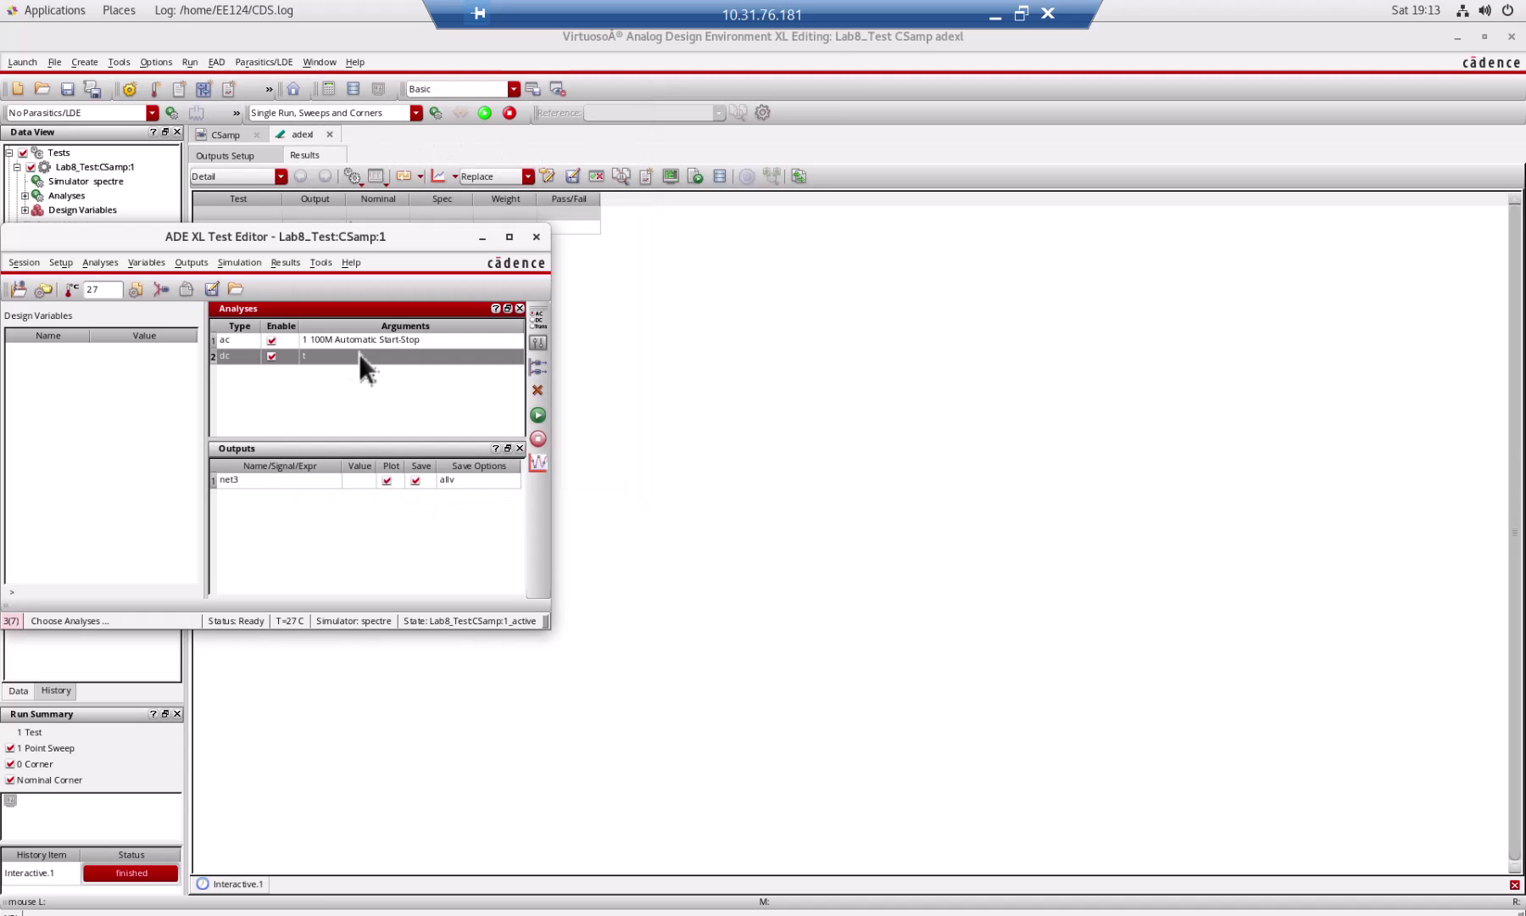
{"action": "left_click", "coordinate": [541, 417]}
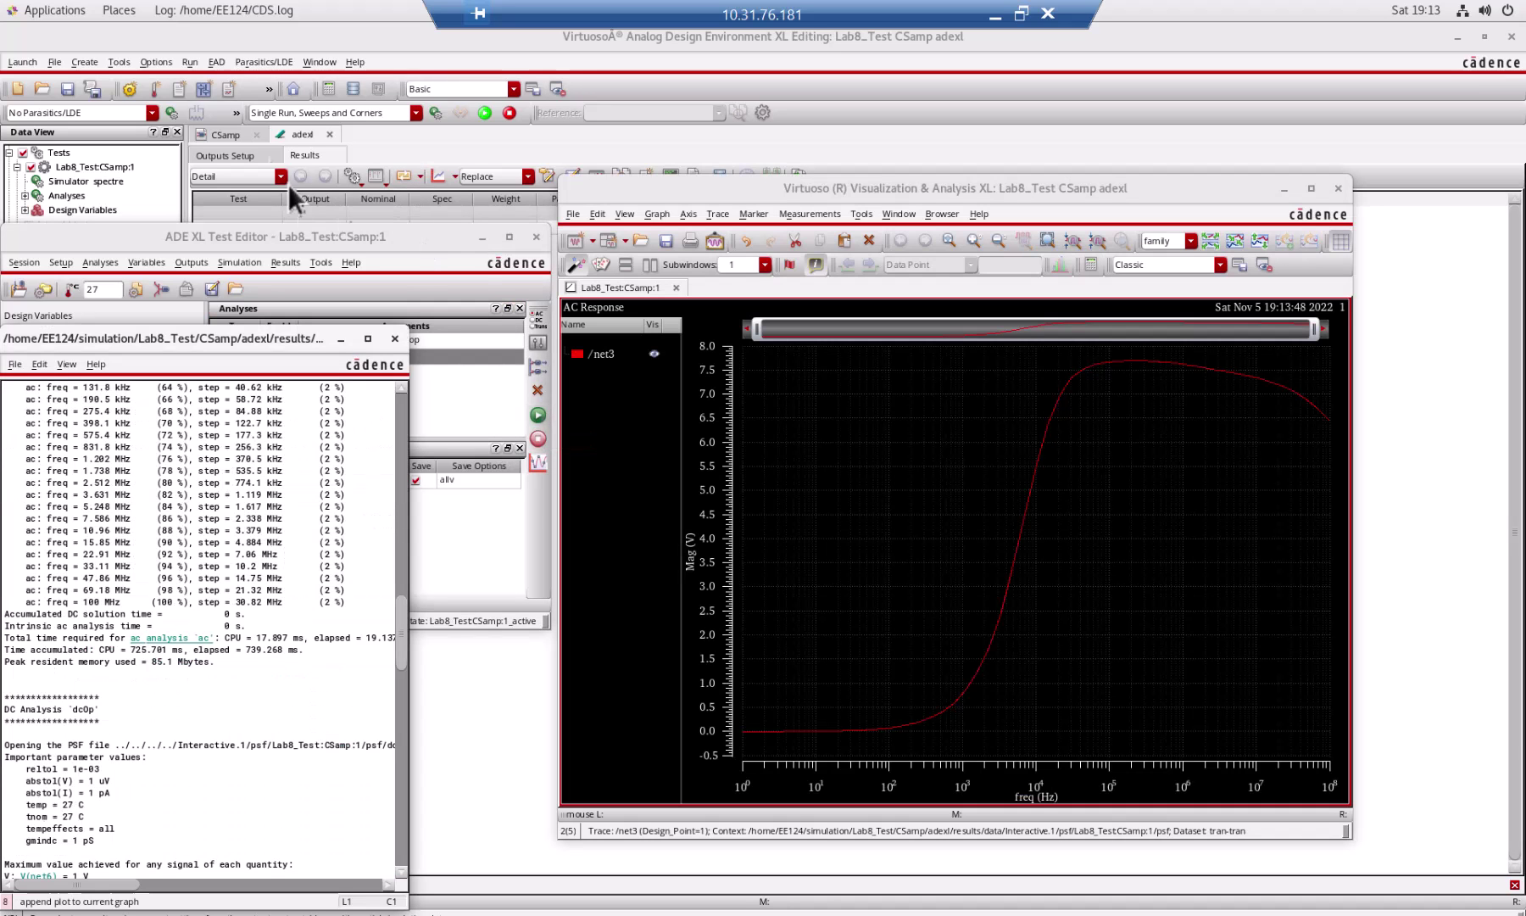
{"action": "left_click", "coordinate": [242, 136]}
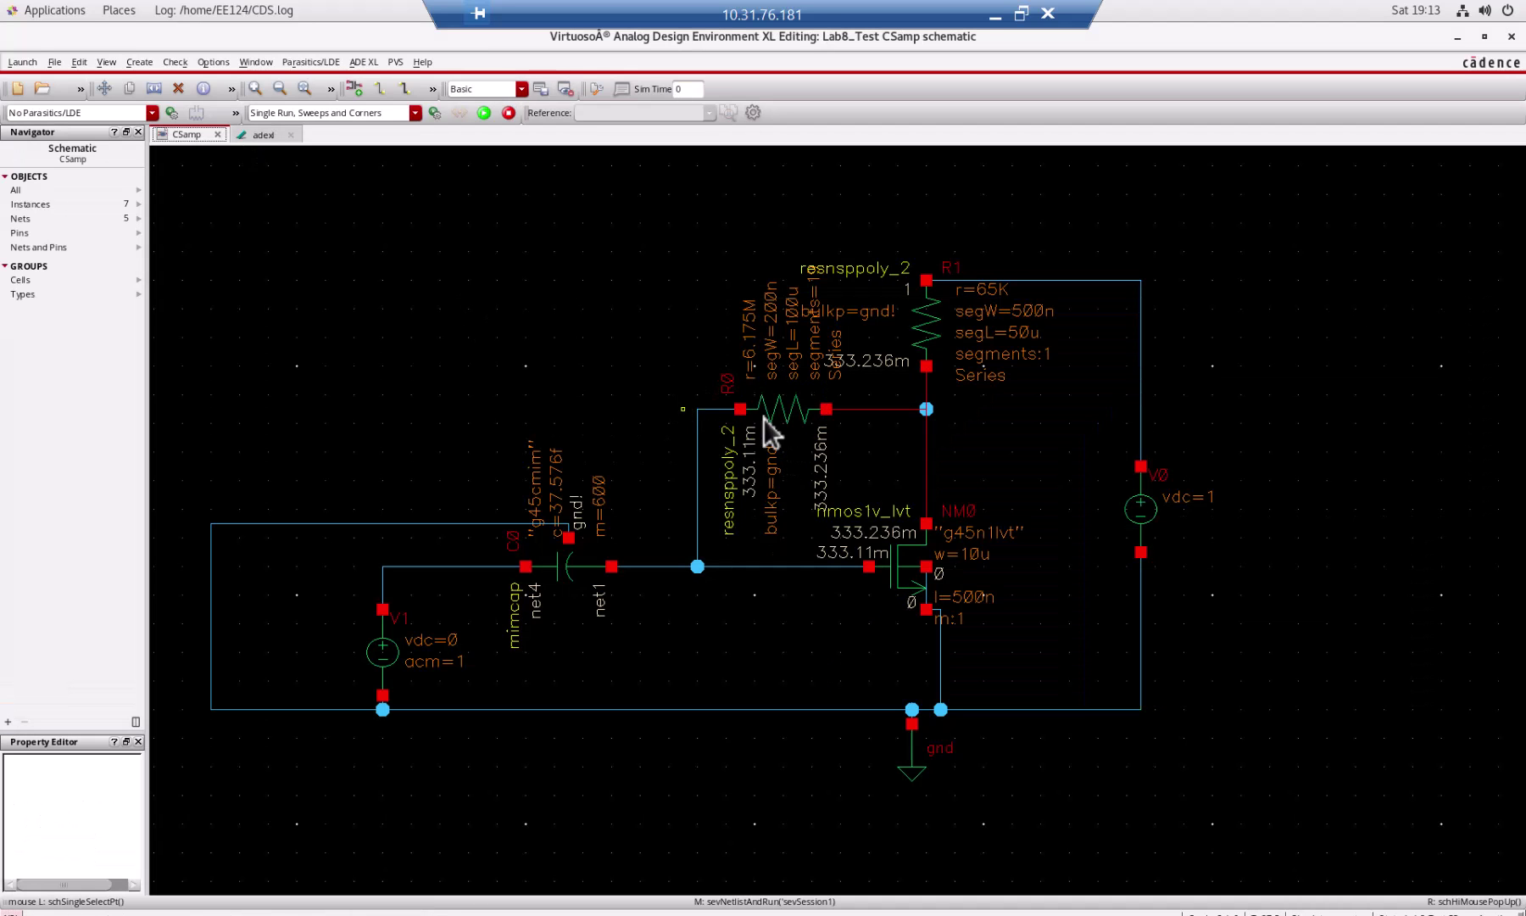
Annotate the schematic with DC operating points, showing NM0 id=10.208u and gm=192.368u
{"action": "right_click", "coordinate": [652, 344]}
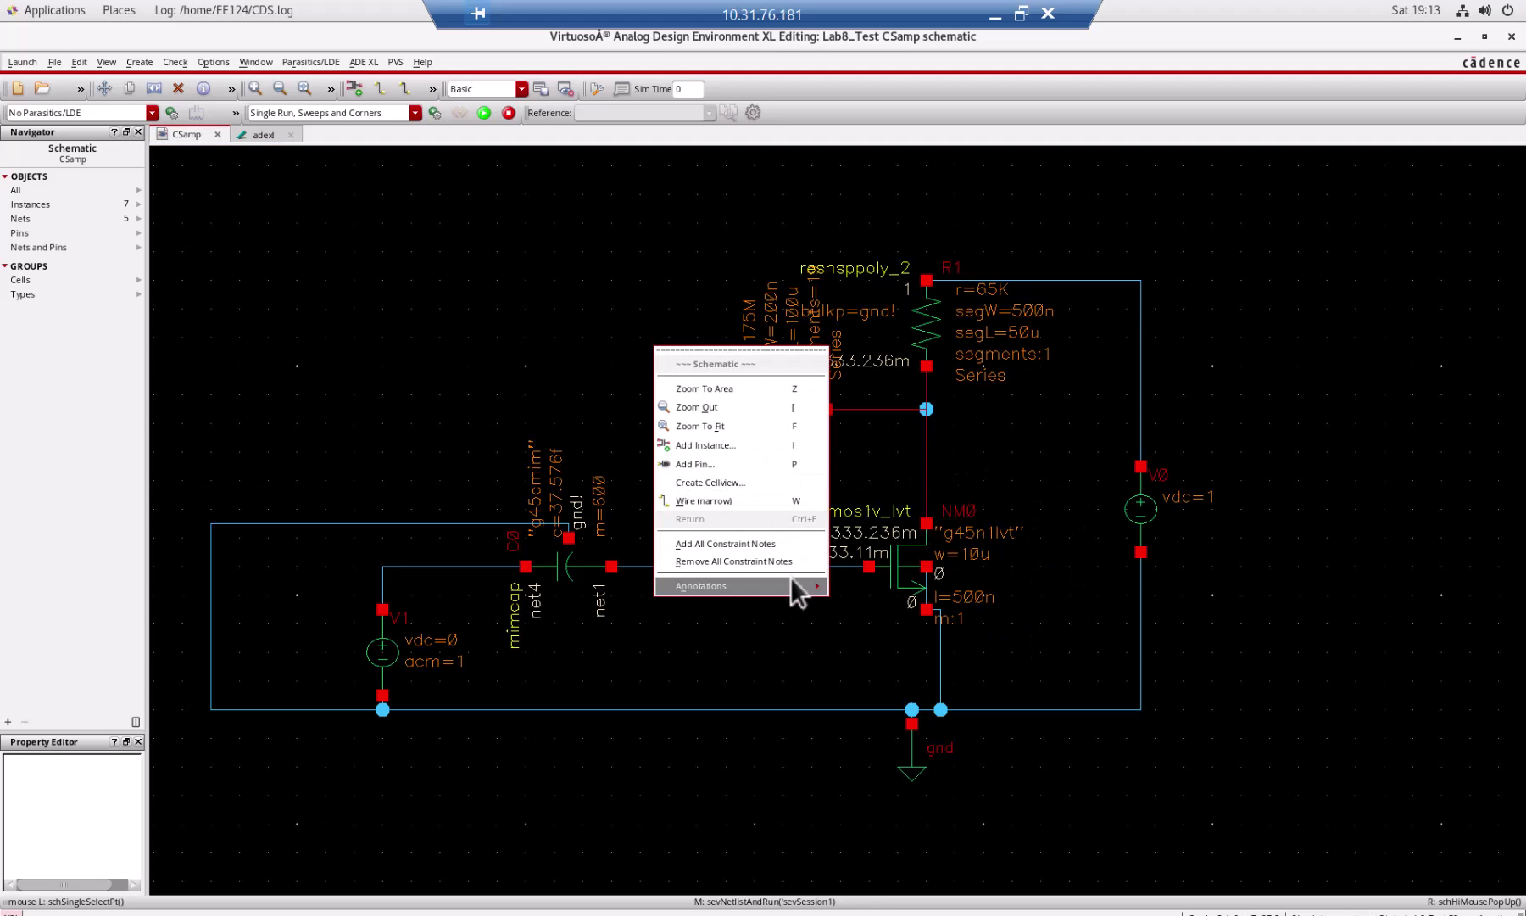
{"action": "mouse_move", "coordinate": [790, 577]}
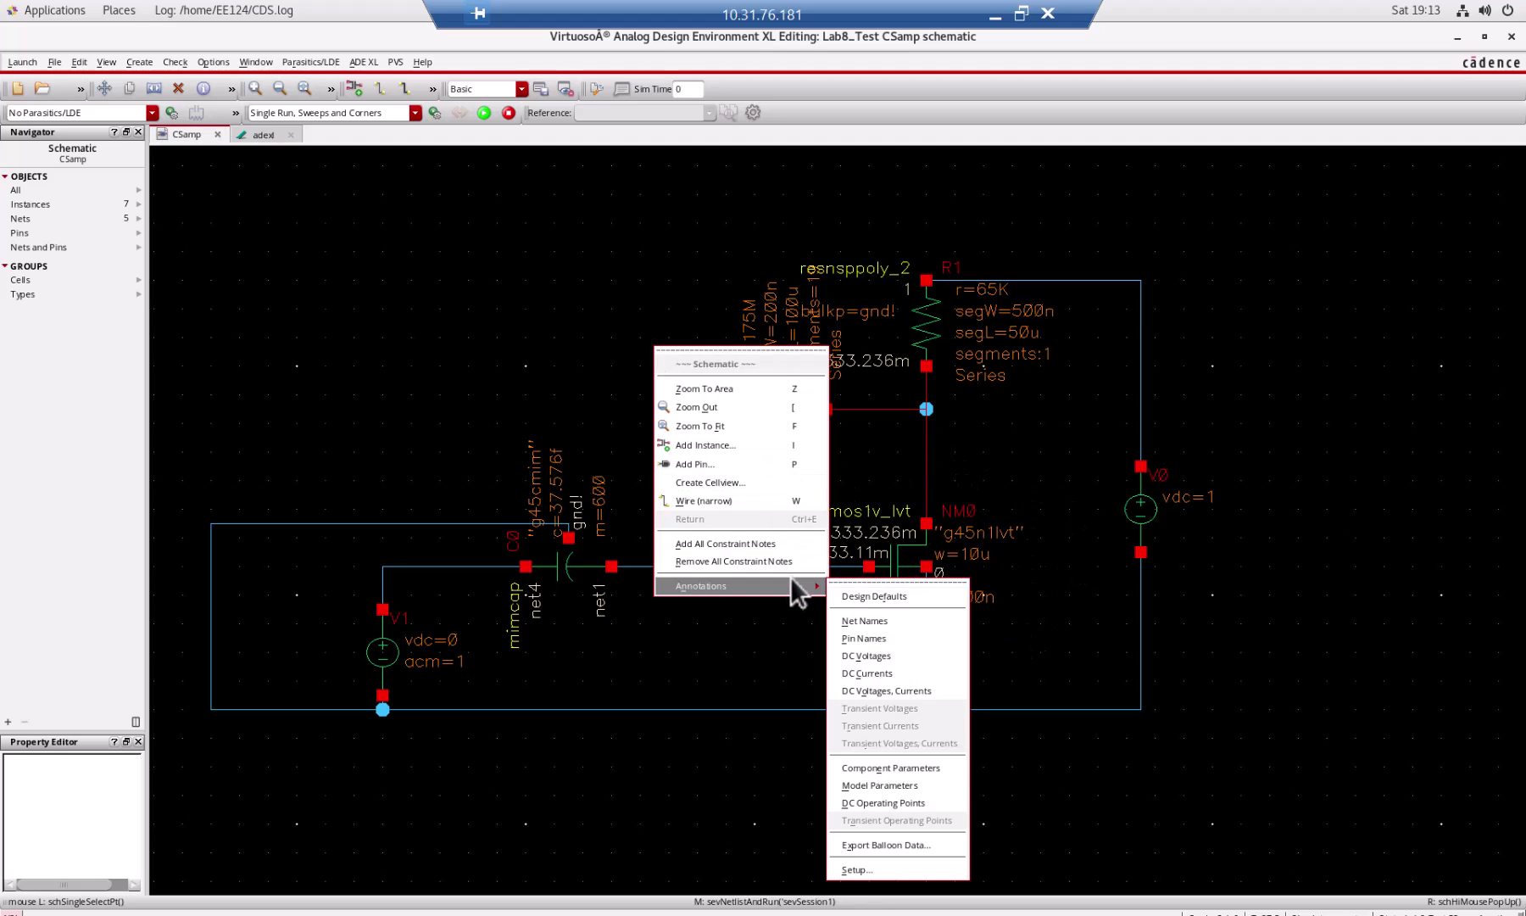
{"action": "left_click", "coordinate": [927, 801]}
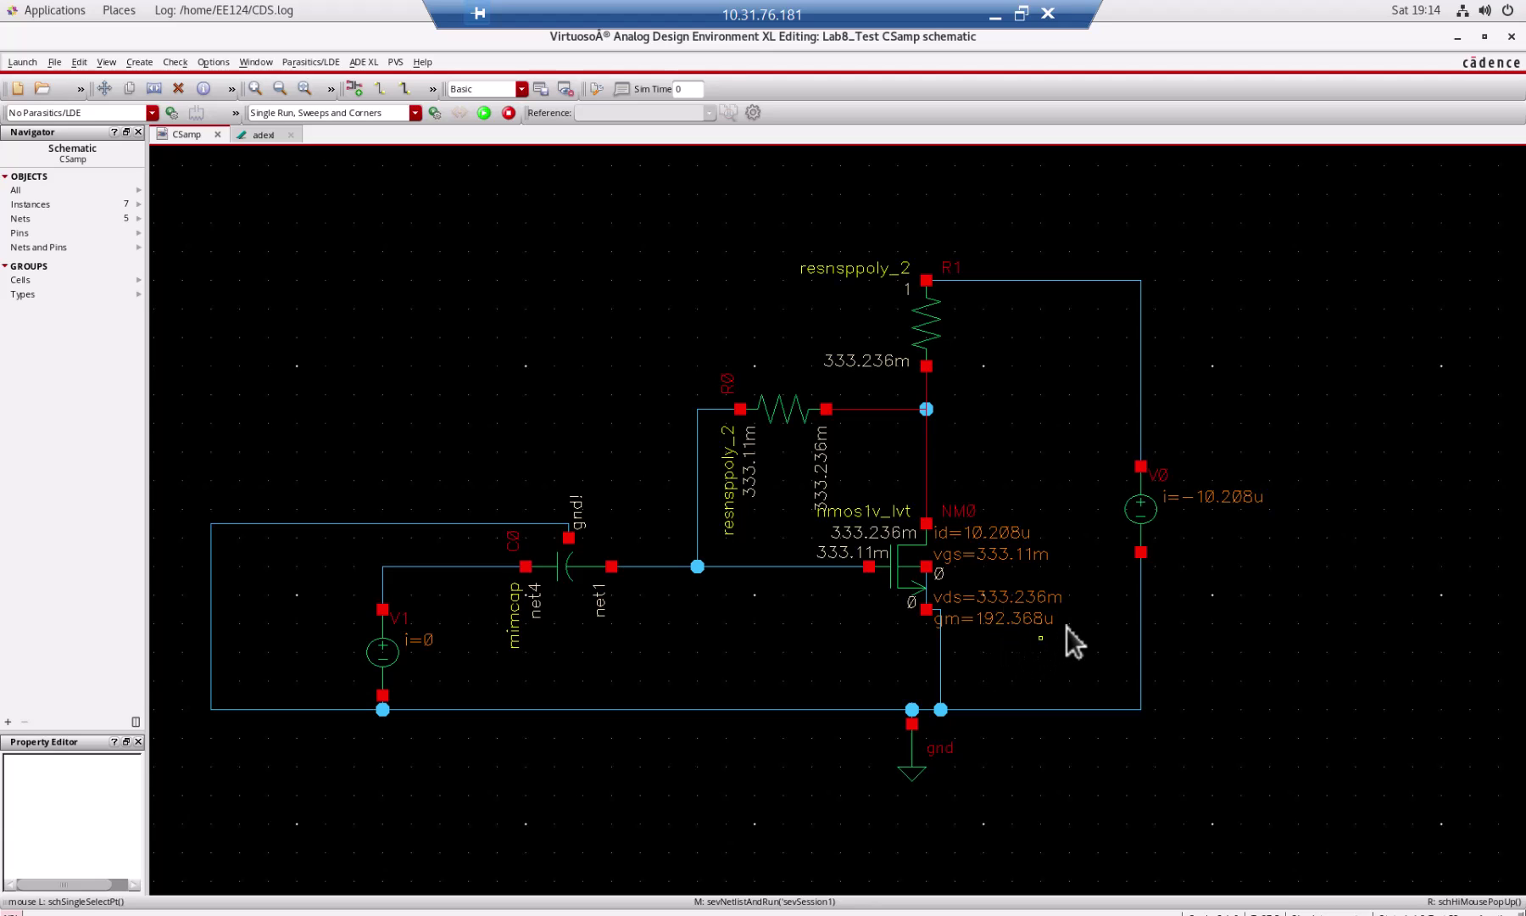
Label the 65k value as RD= in the Paint sketch
{"action": "left_click", "coordinate": [1021, 13]}
{"action": "key", "text": "alt+Tab"}
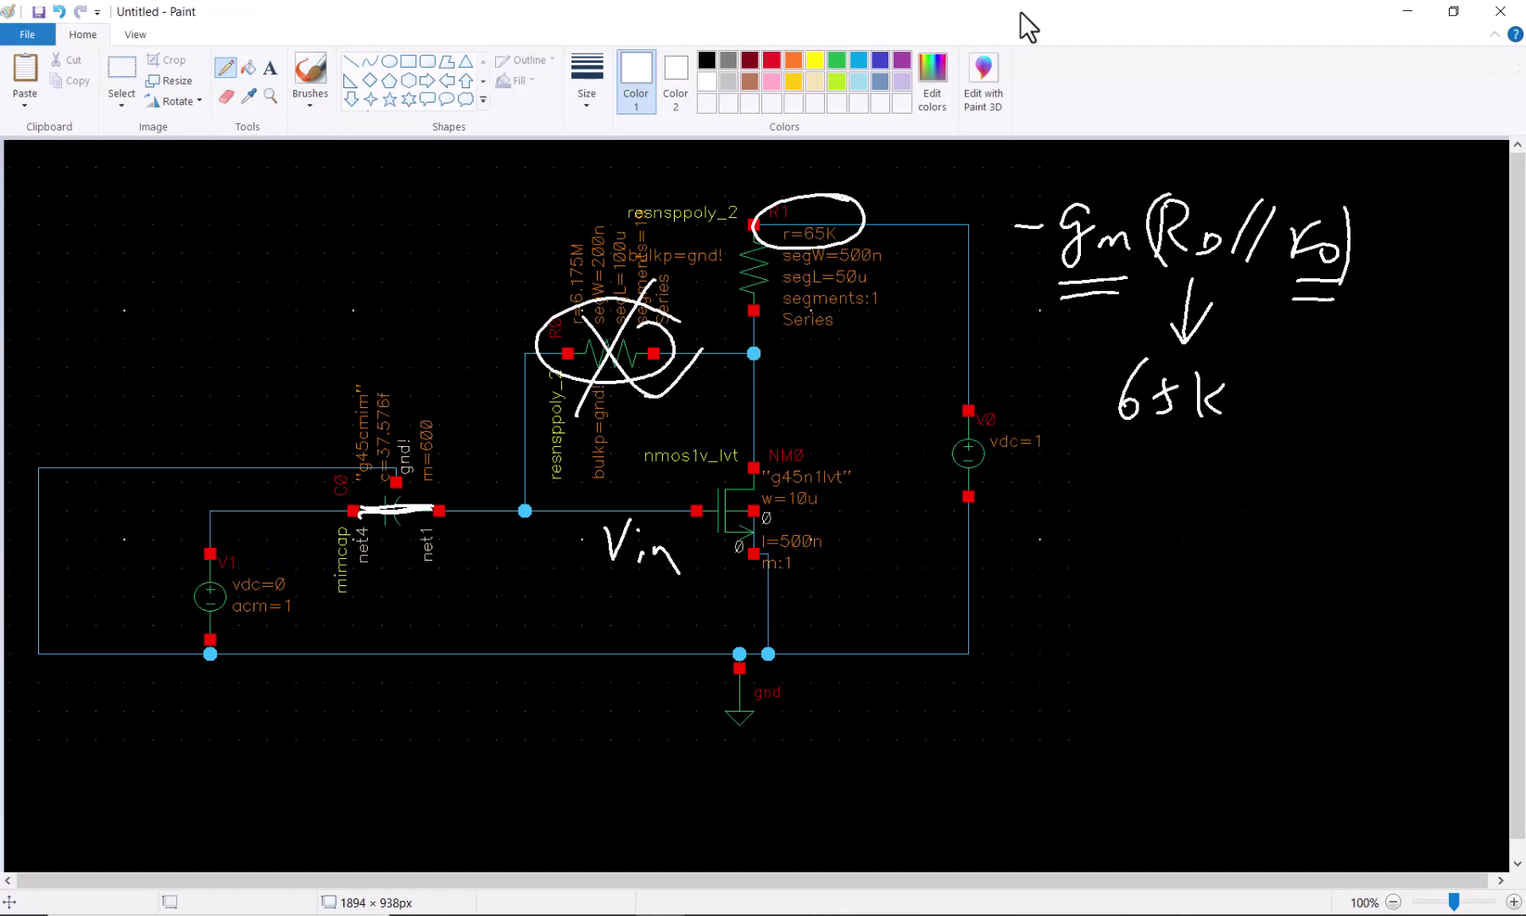
{"action": "mouse_move", "coordinate": [1031, 366]}
{"action": "left_mouse_down"}
{"action": "mouse_move", "coordinate": [1028, 424]}
{"action": "mouse_move", "coordinate": [1103, 378]}
{"action": "left_mouse_up"}
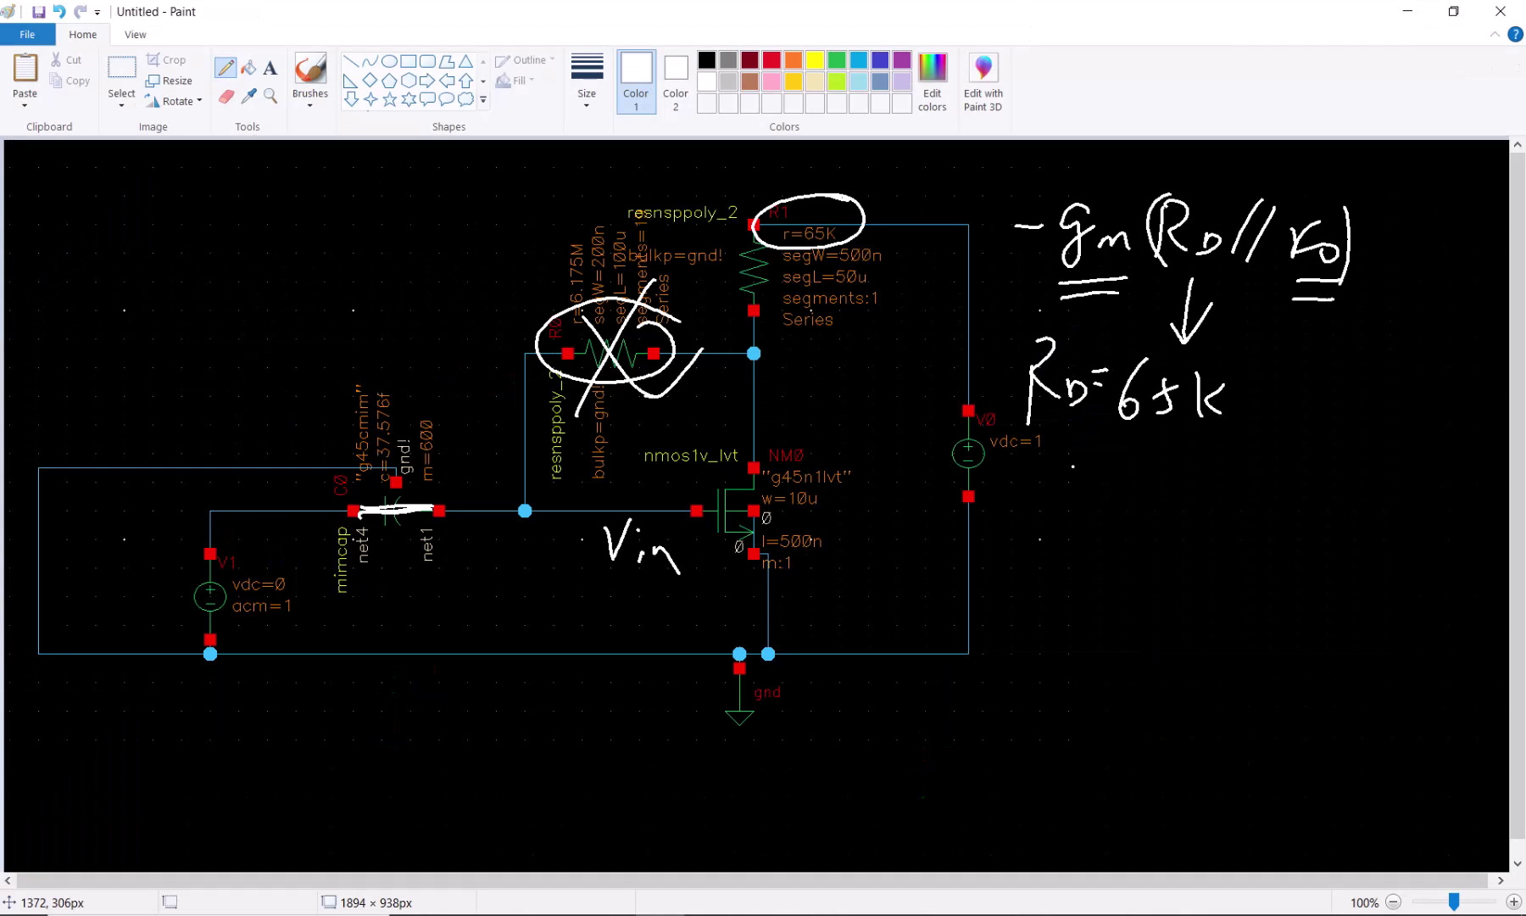
Handwrite gm=192 below the RD=65k label, using the simulator's gm value
{"action": "mouse_move", "coordinate": [1100, 468]}
{"action": "left_mouse_down"}
{"action": "mouse_move", "coordinate": [1085, 511]}
{"action": "mouse_move", "coordinate": [1136, 512]}
{"action": "left_mouse_up"}
{"action": "mouse_move", "coordinate": [1127, 509]}
{"action": "left_mouse_down"}
{"action": "mouse_move", "coordinate": [1156, 471]}
{"action": "mouse_move", "coordinate": [1186, 477]}
{"action": "left_mouse_up"}
{"action": "key", "text": "ctrl+z"}
{"action": "mouse_move", "coordinate": [1160, 497]}
{"action": "left_mouse_down"}
{"action": "mouse_move", "coordinate": [1180, 493]}
{"action": "mouse_move", "coordinate": [1215, 526]}
{"action": "mouse_move", "coordinate": [1245, 499]}
{"action": "mouse_move", "coordinate": [1252, 534]}
{"action": "left_mouse_up"}
{"action": "key", "text": "alt+Tab"}
{"action": "key", "text": "alt+Tab"}
{"action": "mouse_move", "coordinate": [1275, 485]}
{"action": "left_mouse_down"}
{"action": "mouse_move", "coordinate": [1318, 512]}
{"action": "mouse_move", "coordinate": [1336, 494]}
{"action": "mouse_move", "coordinate": [1377, 517]}
{"action": "left_mouse_up"}
{"action": "key", "text": "alt+Tab"}
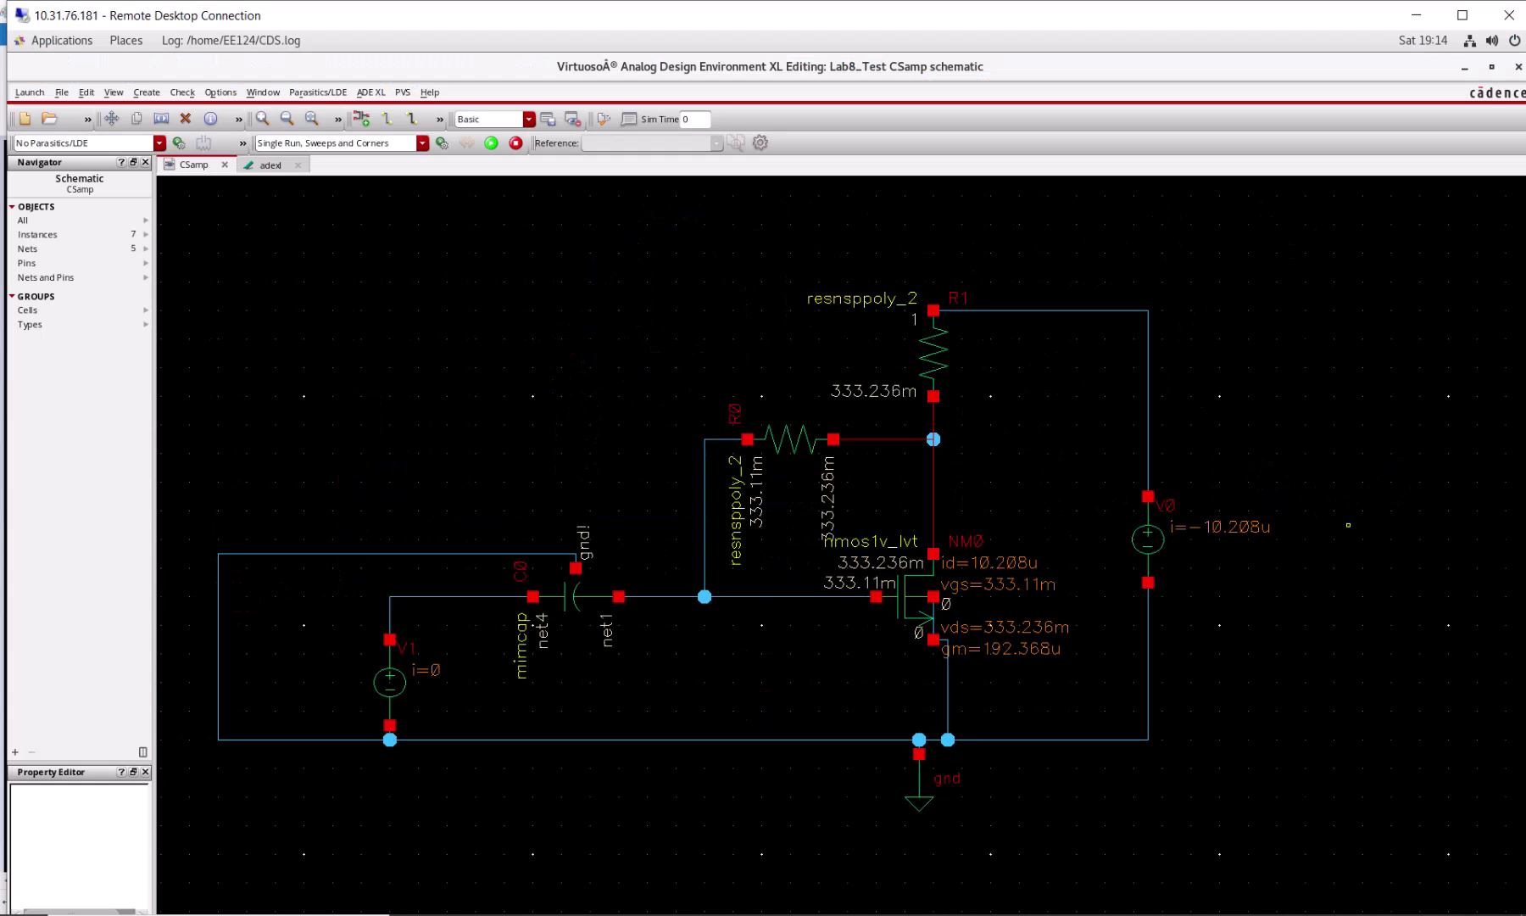
Show DC operating points for transistor NM0
{"action": "left_click", "coordinate": [1464, 16]}
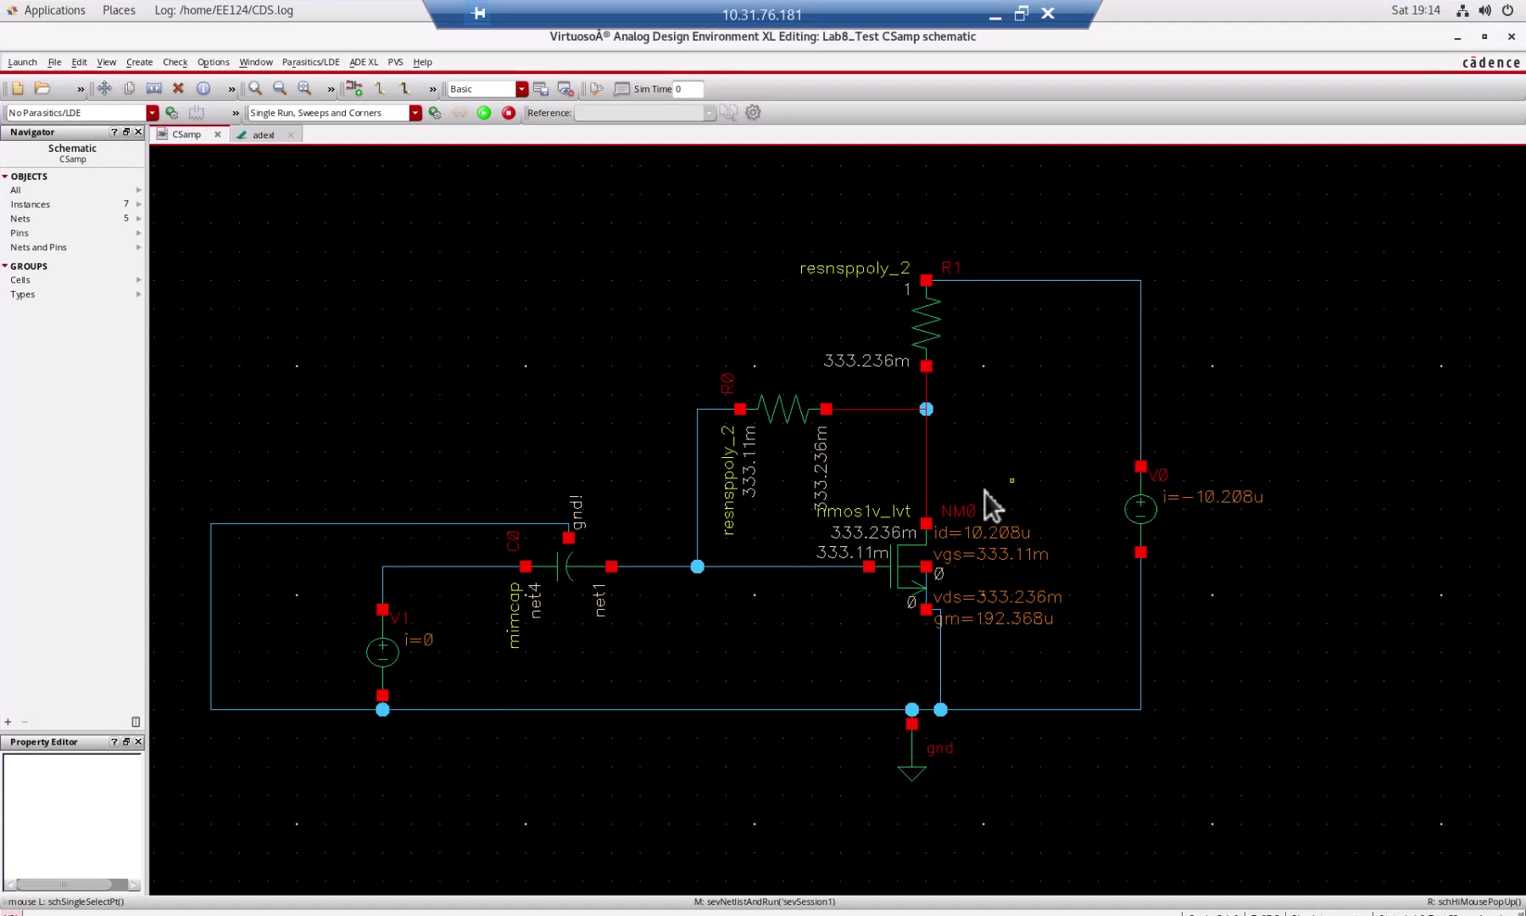
{"action": "right_click", "coordinate": [900, 565]}
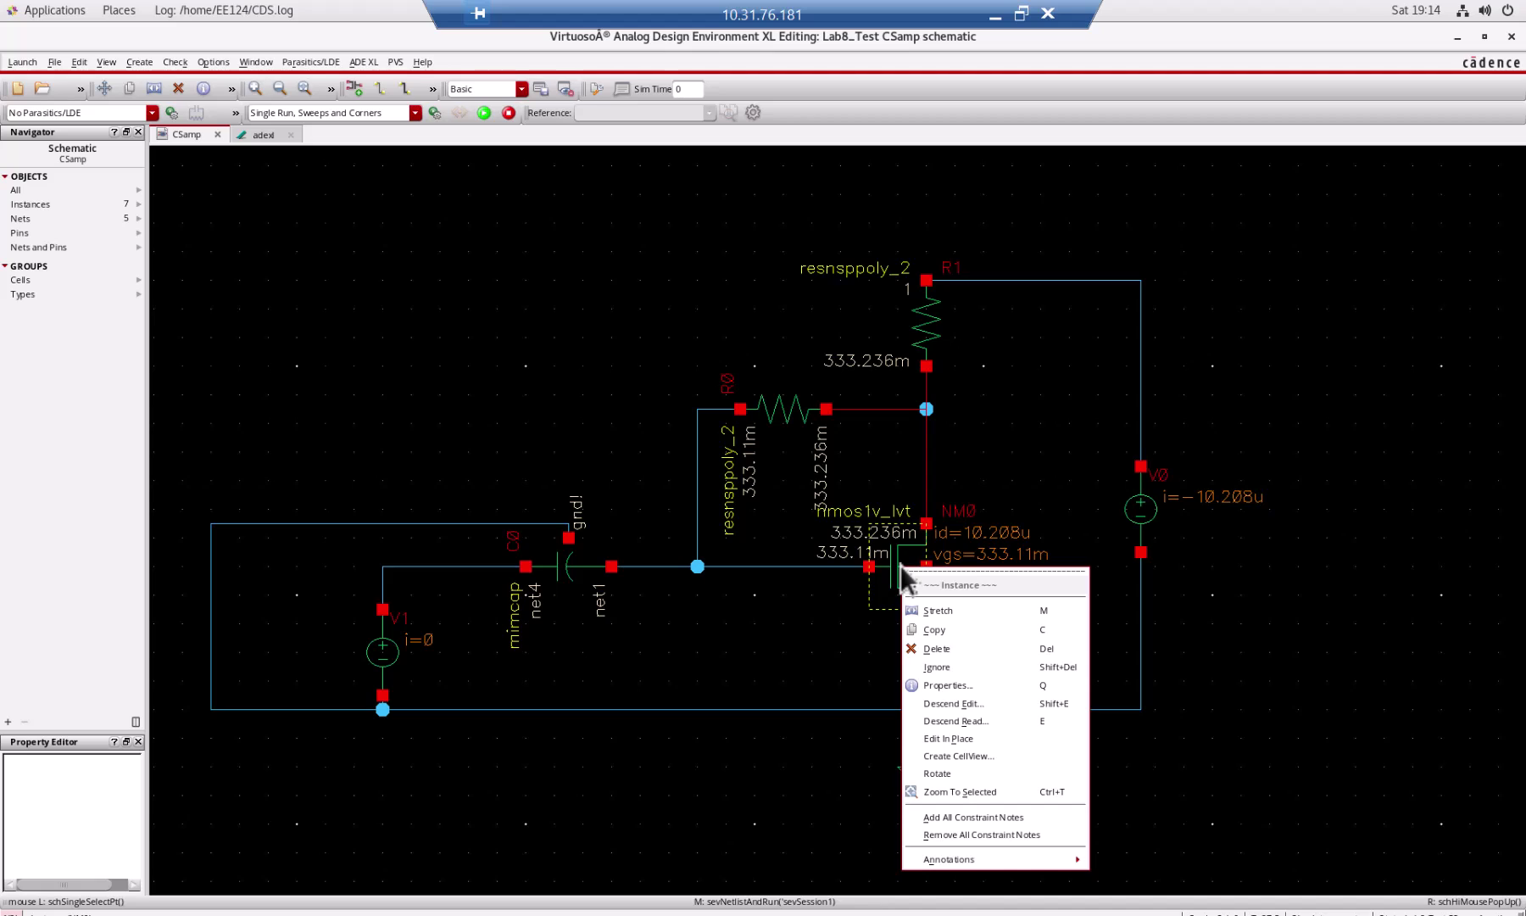
{"action": "mouse_move", "coordinate": [1059, 860]}
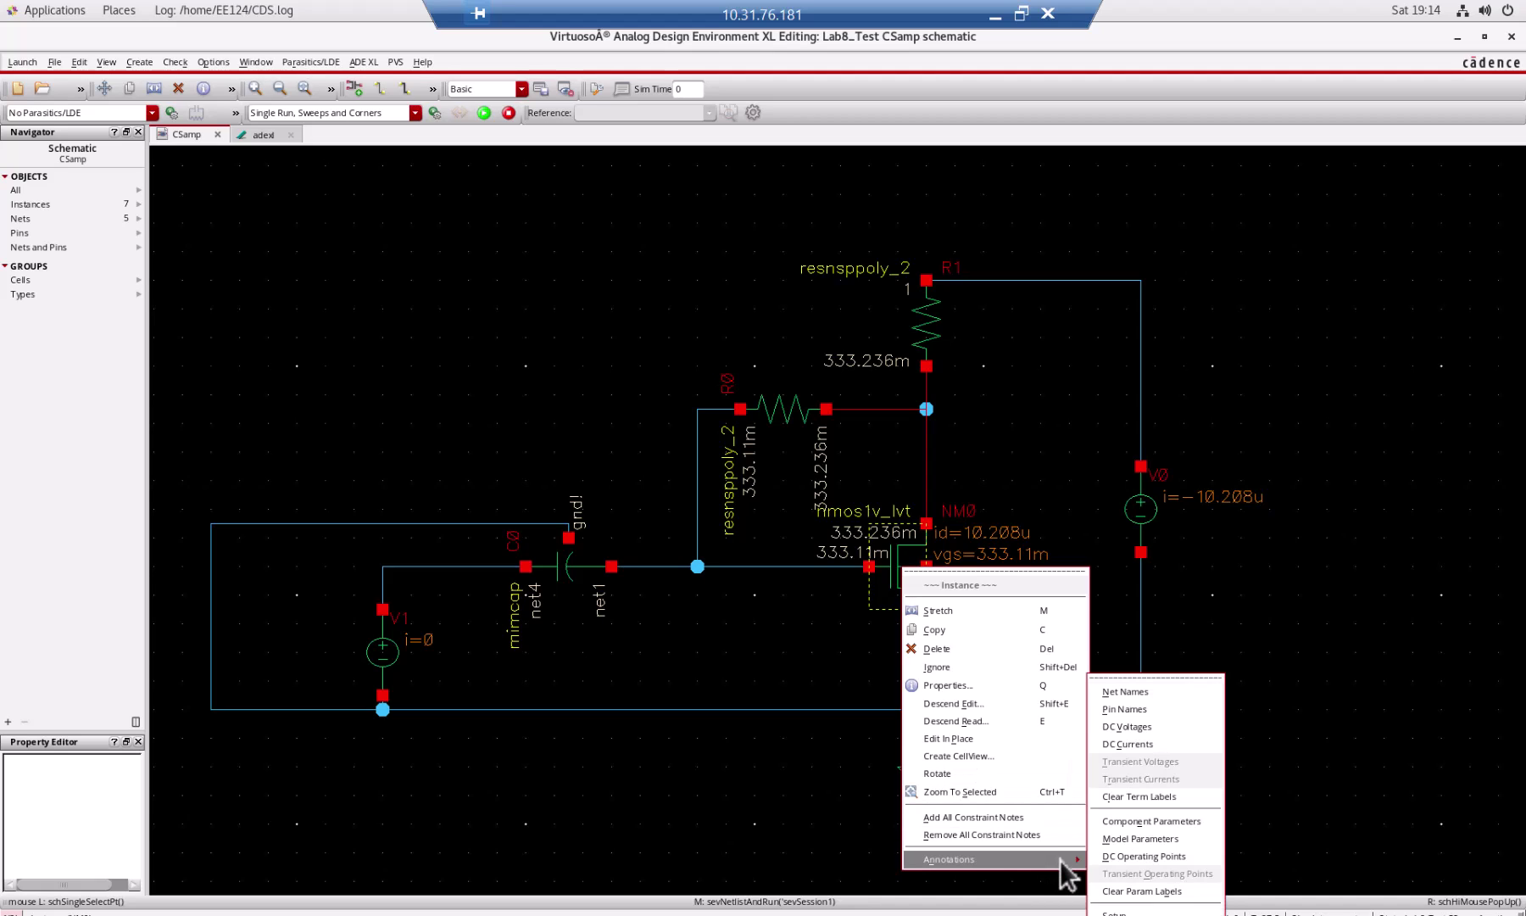
{"action": "left_click", "coordinate": [1171, 855]}
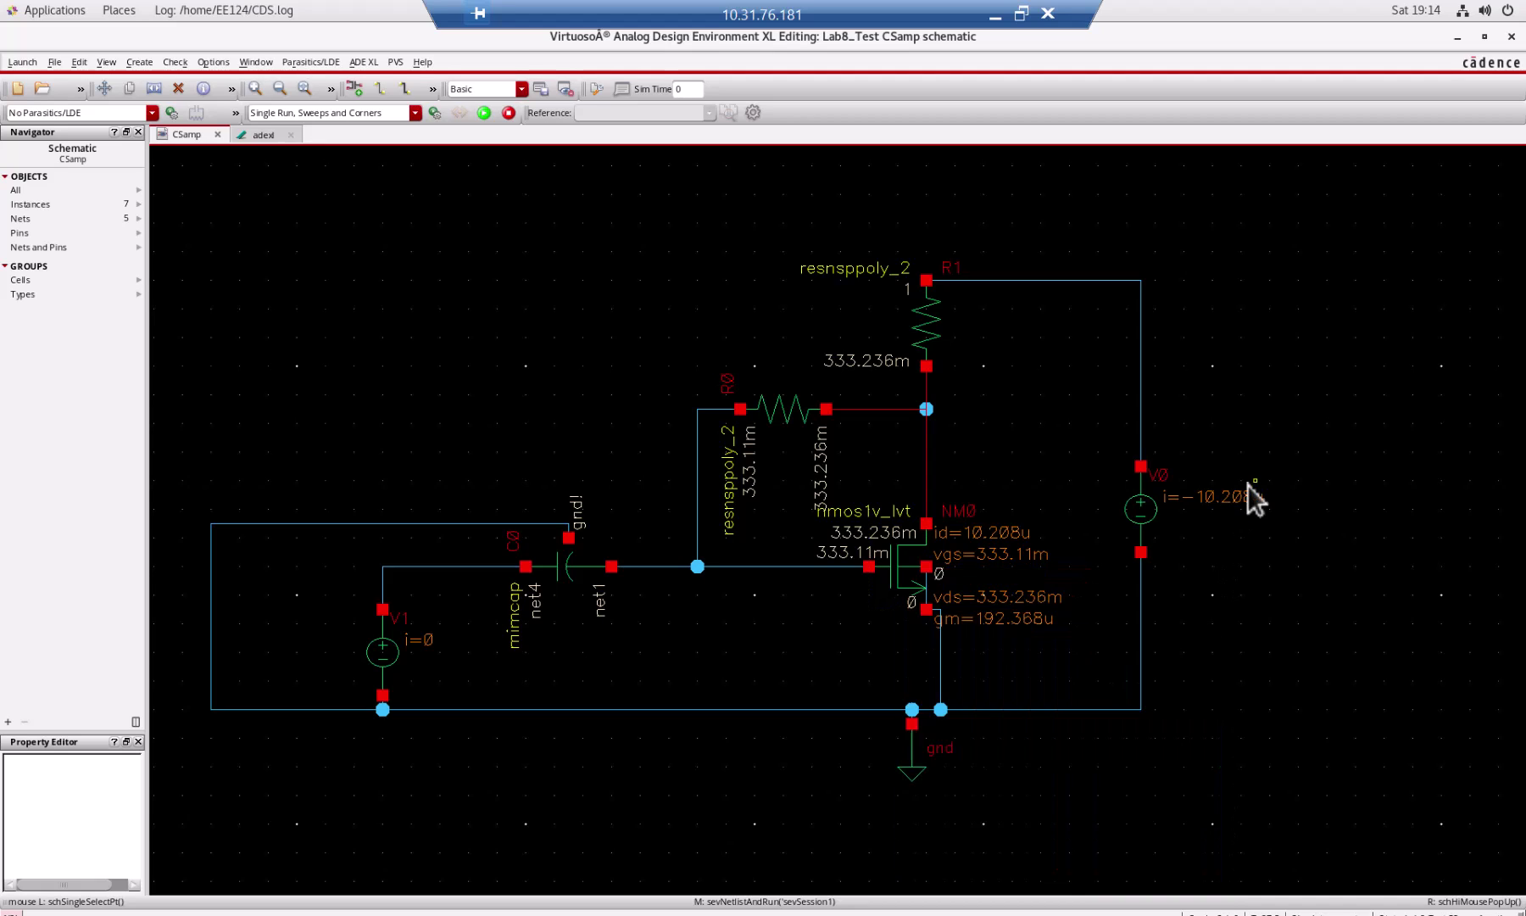
Open Annotation Setup and select the nmos1v_lvt cell
{"action": "right_click", "coordinate": [676, 206]}
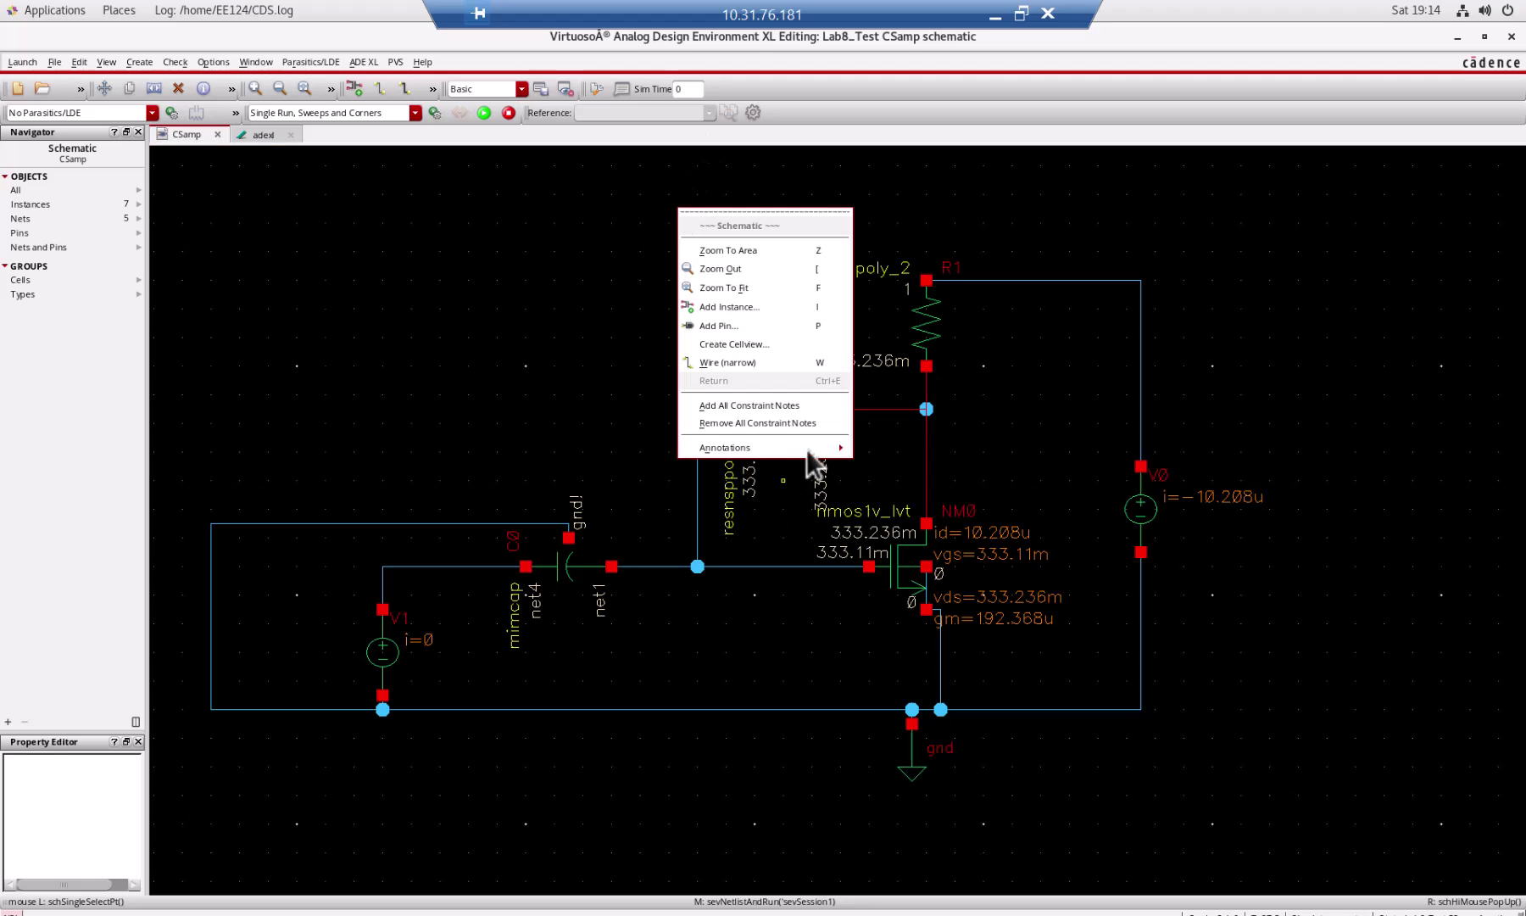
{"action": "mouse_move", "coordinate": [831, 447]}
{"action": "left_click", "coordinate": [934, 728]}
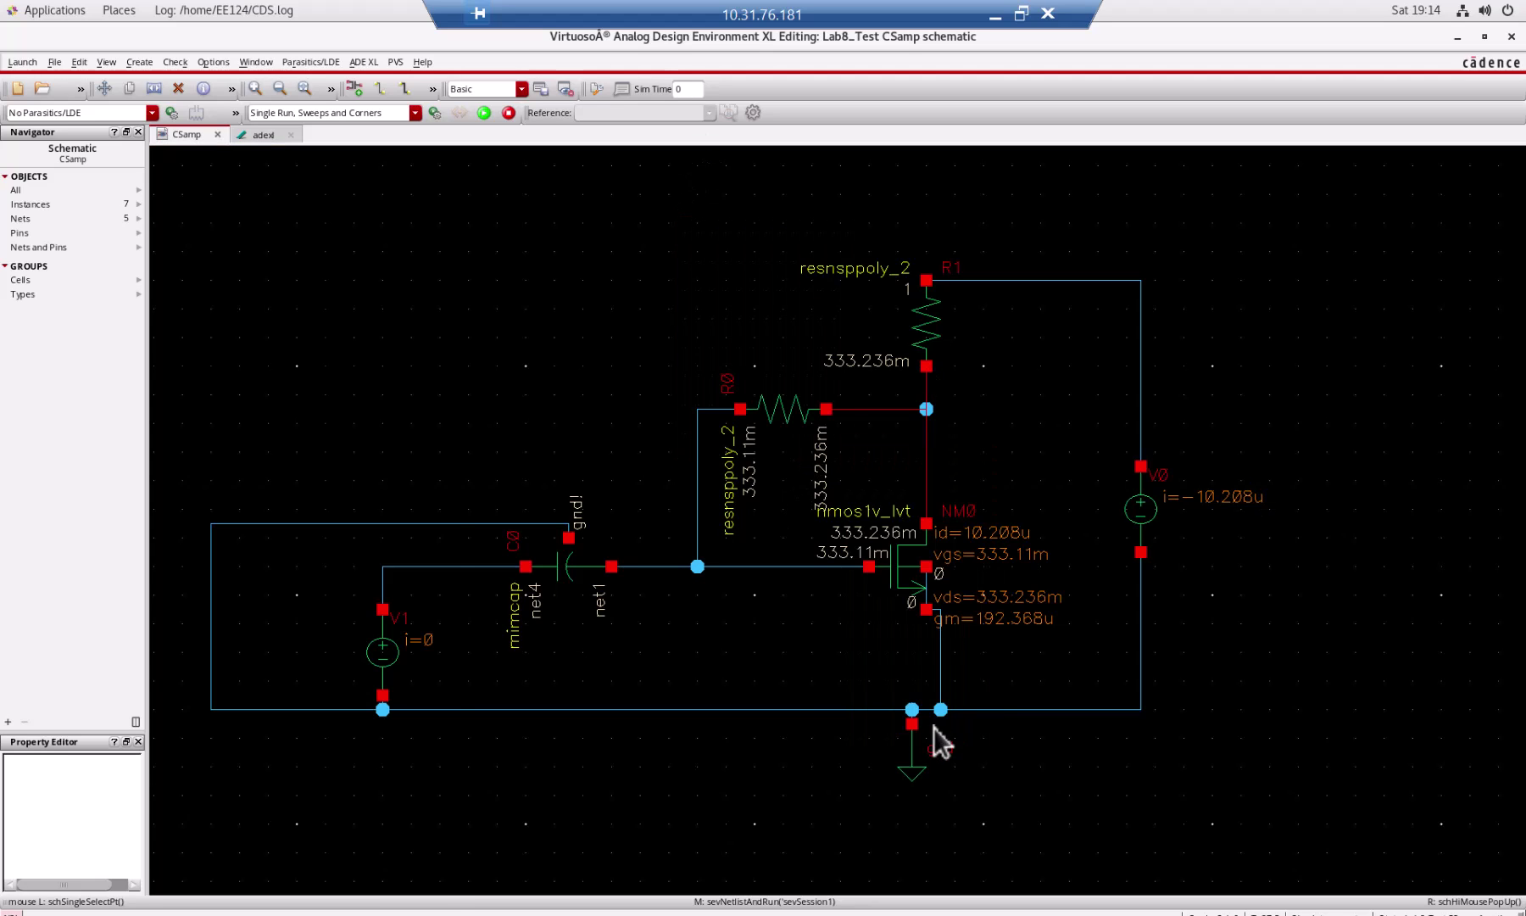
{"action": "left_click_drag", "start_coordinate": [317, 517], "coordinate": [560, 238]}
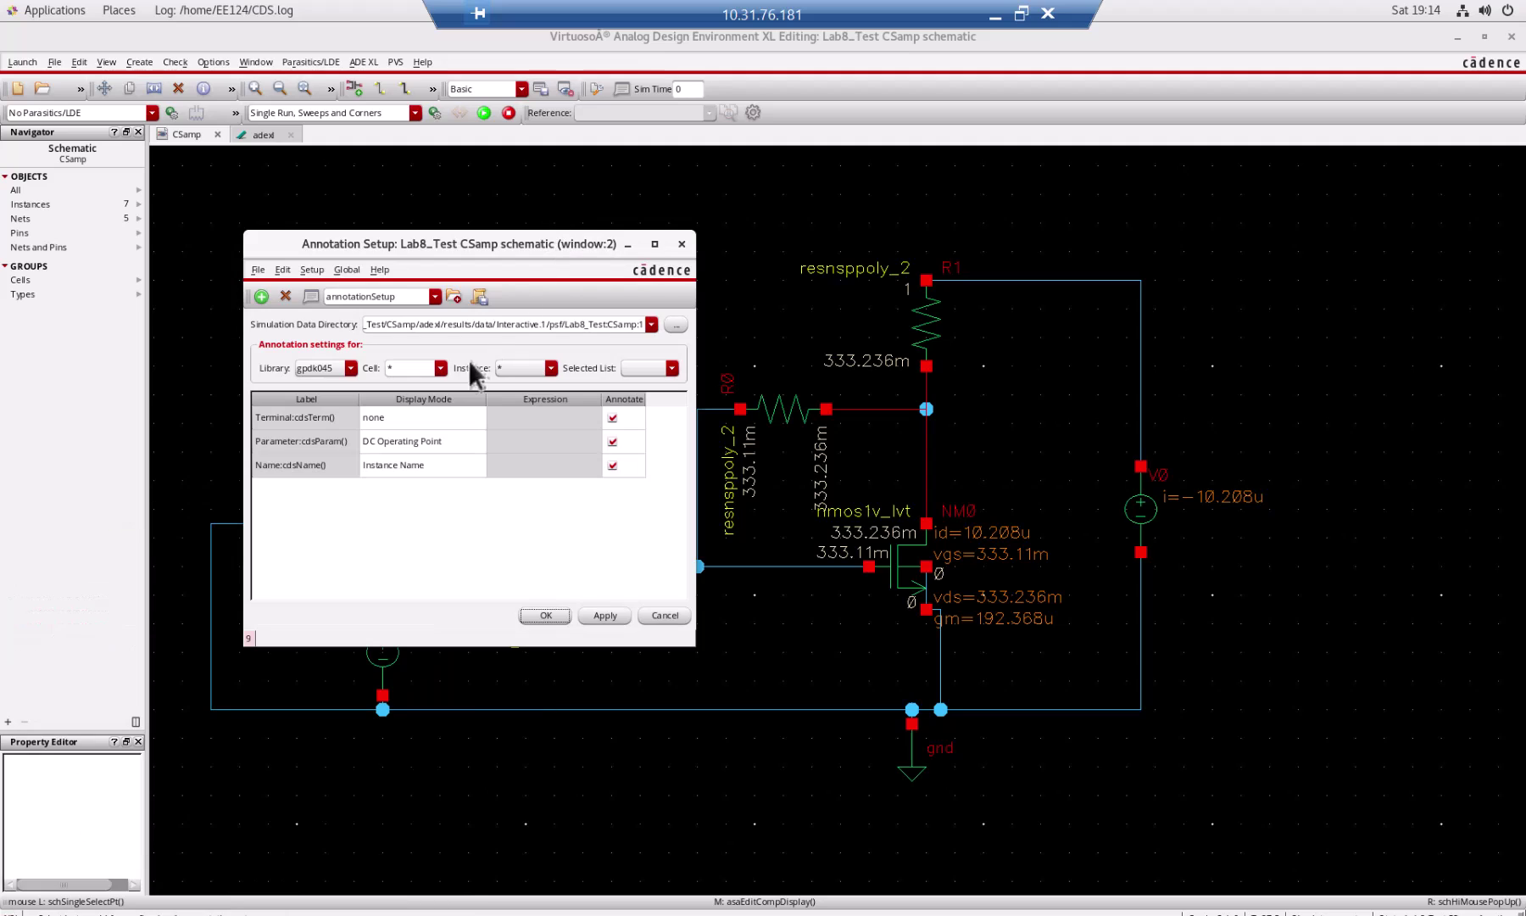
{"action": "left_click", "coordinate": [437, 368]}
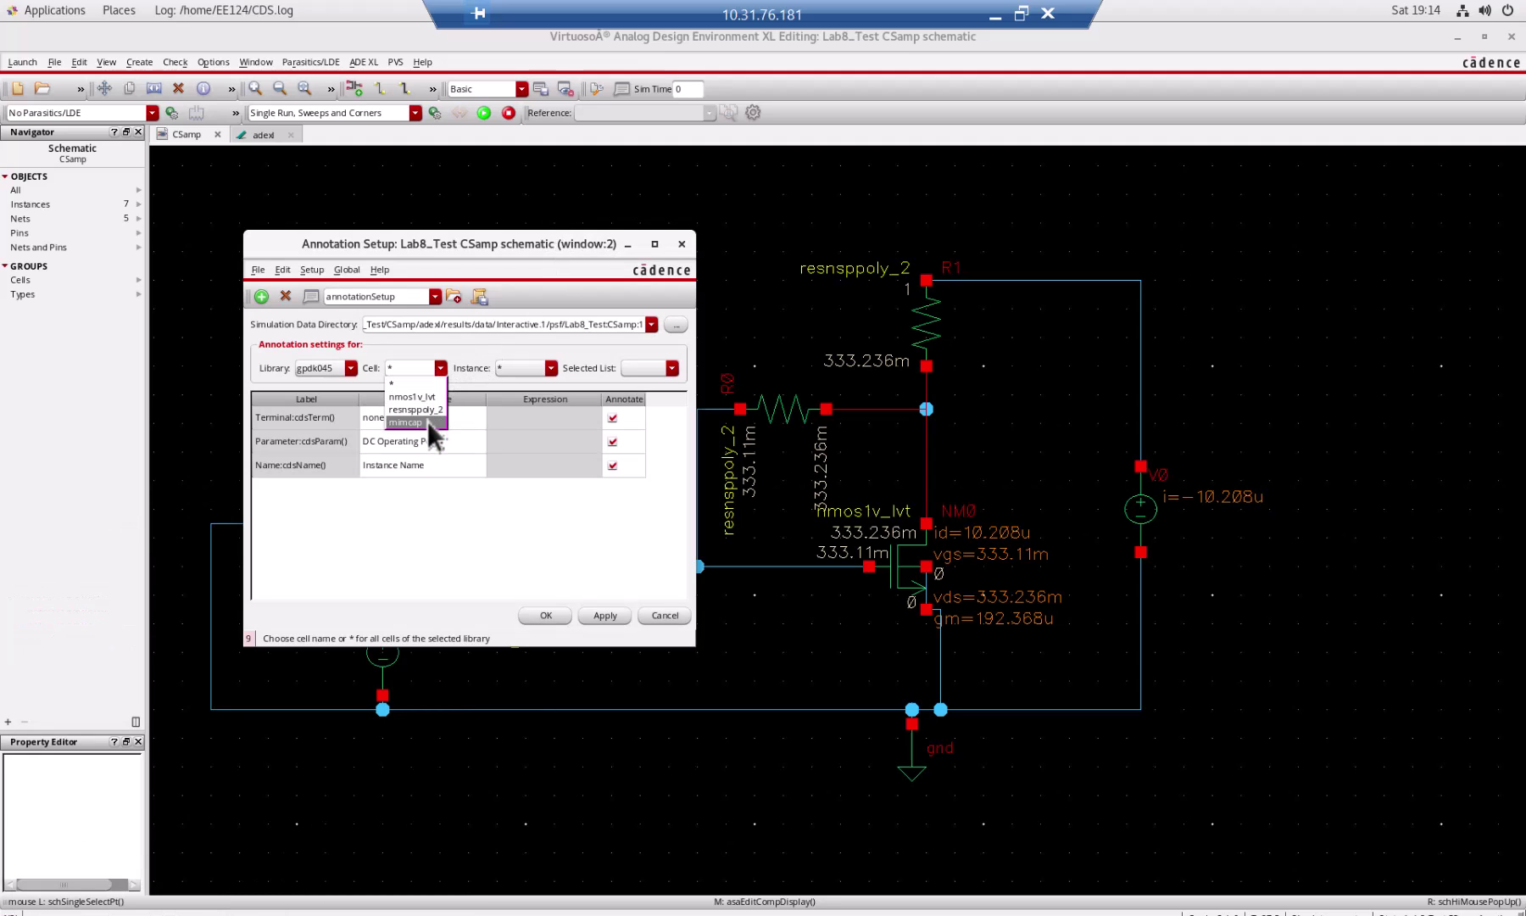
{"action": "left_click", "coordinate": [414, 397]}
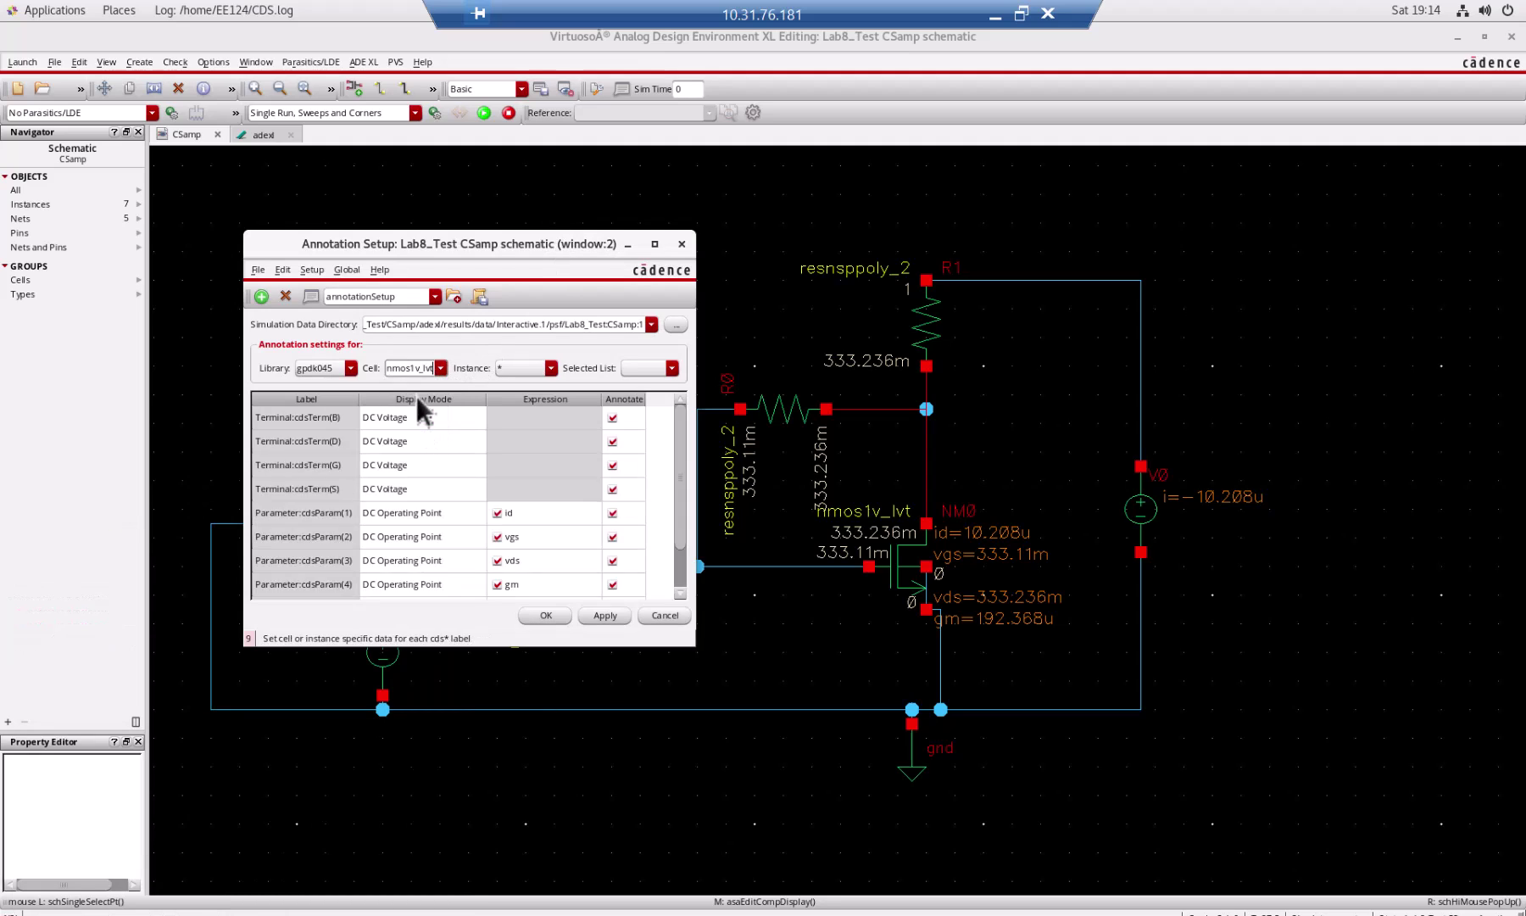
Set the cdsParam(5) expression to 1/gds so NM0 shows 1/gds=141.465K
{"action": "left_click", "coordinate": [681, 561]}
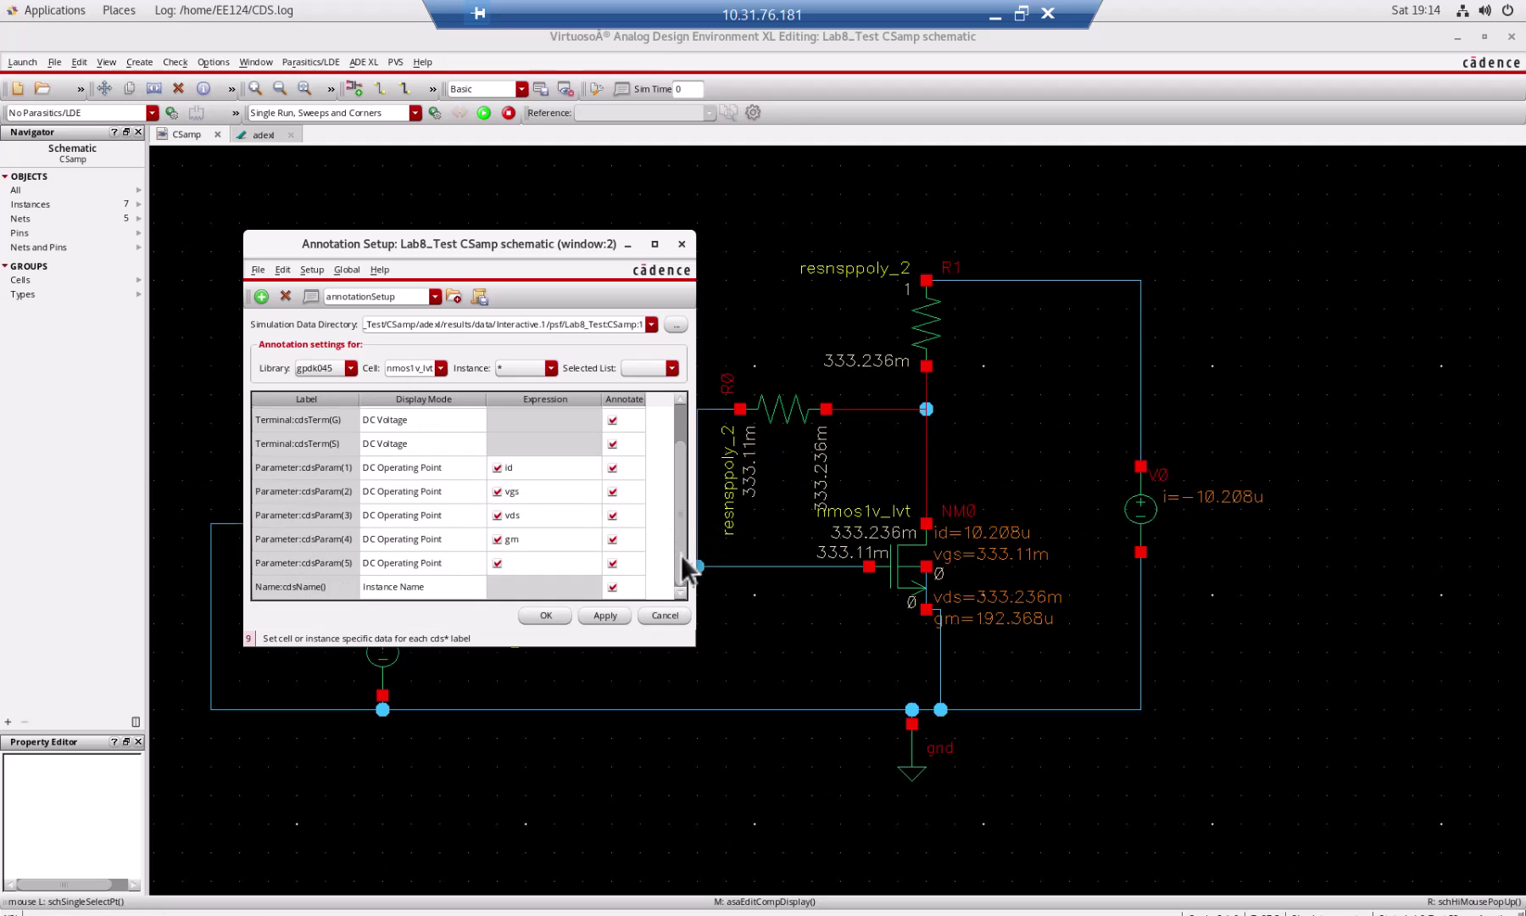
{"action": "double_click", "coordinate": [522, 564]}
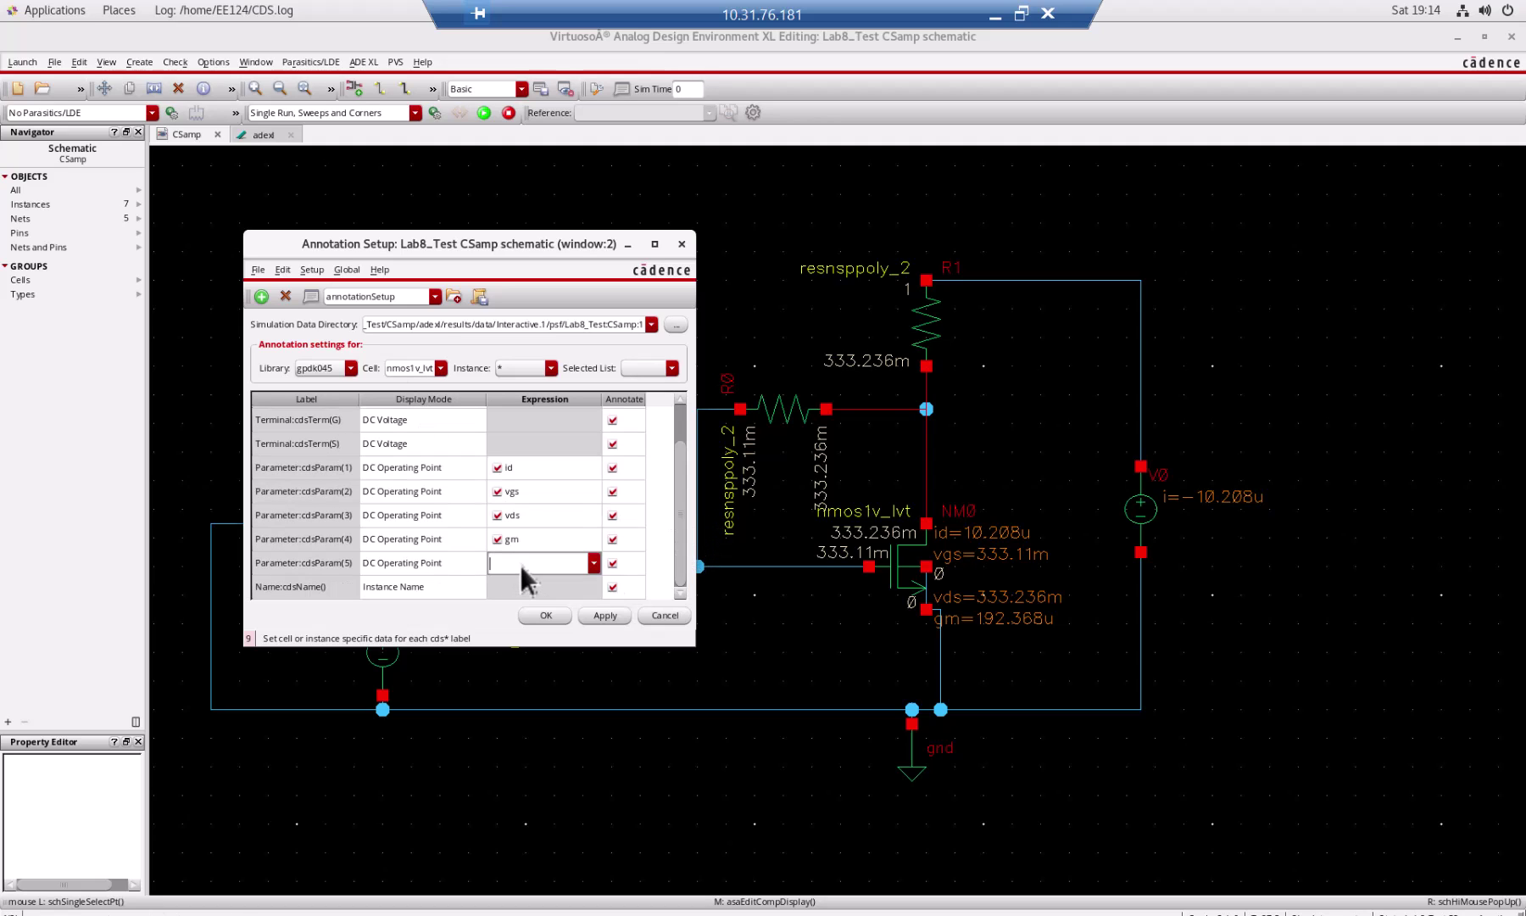
{"action": "type", "text": "1/gds"}
{"action": "key", "text": "Return"}
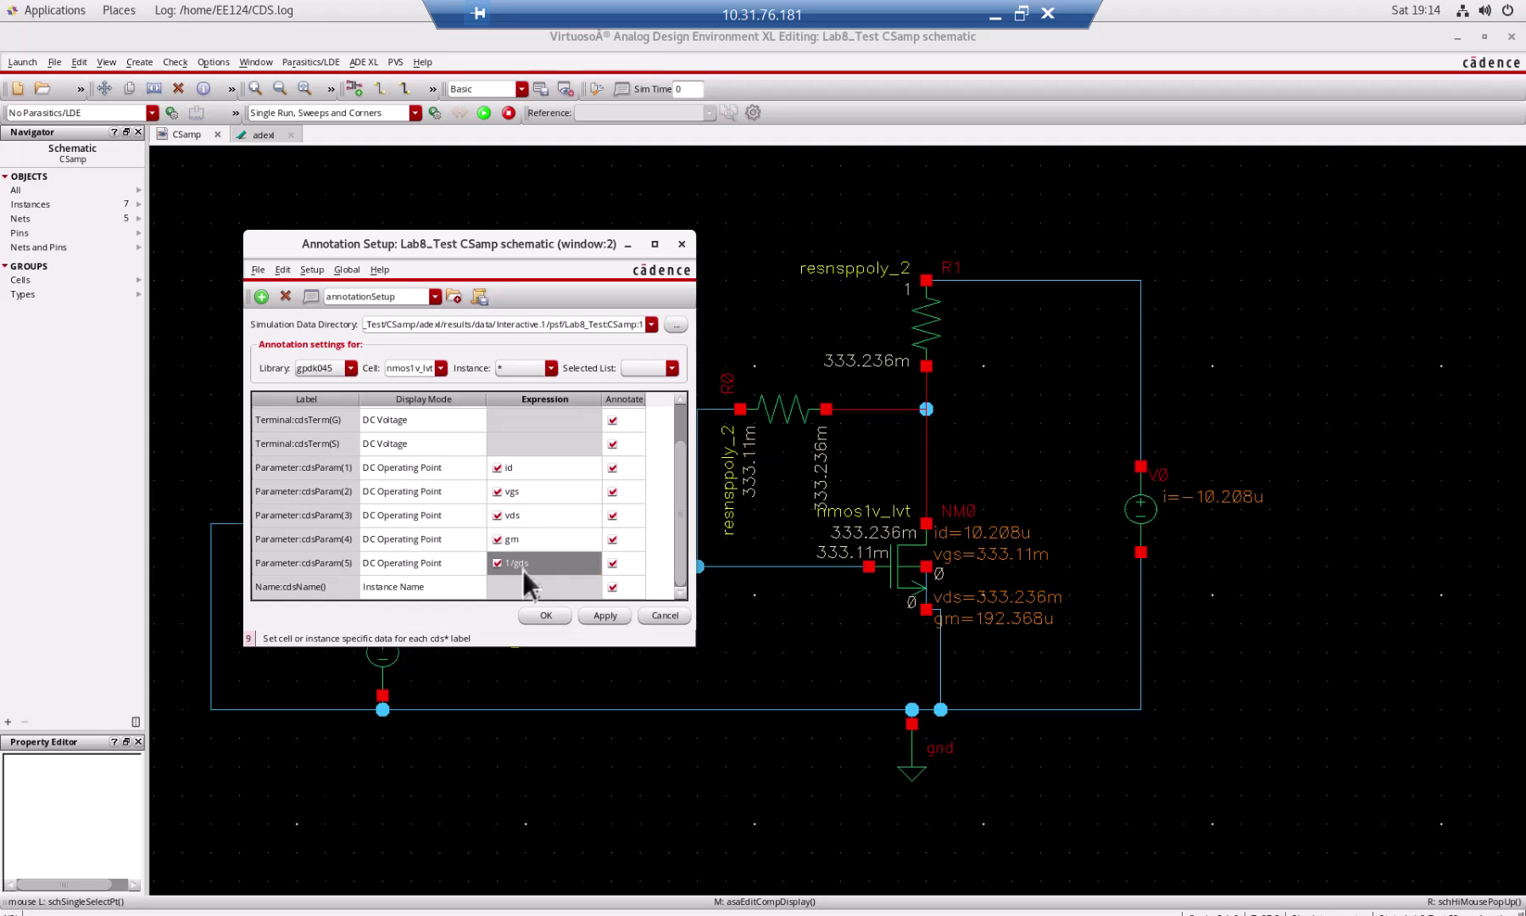
{"action": "left_click", "coordinate": [547, 614]}
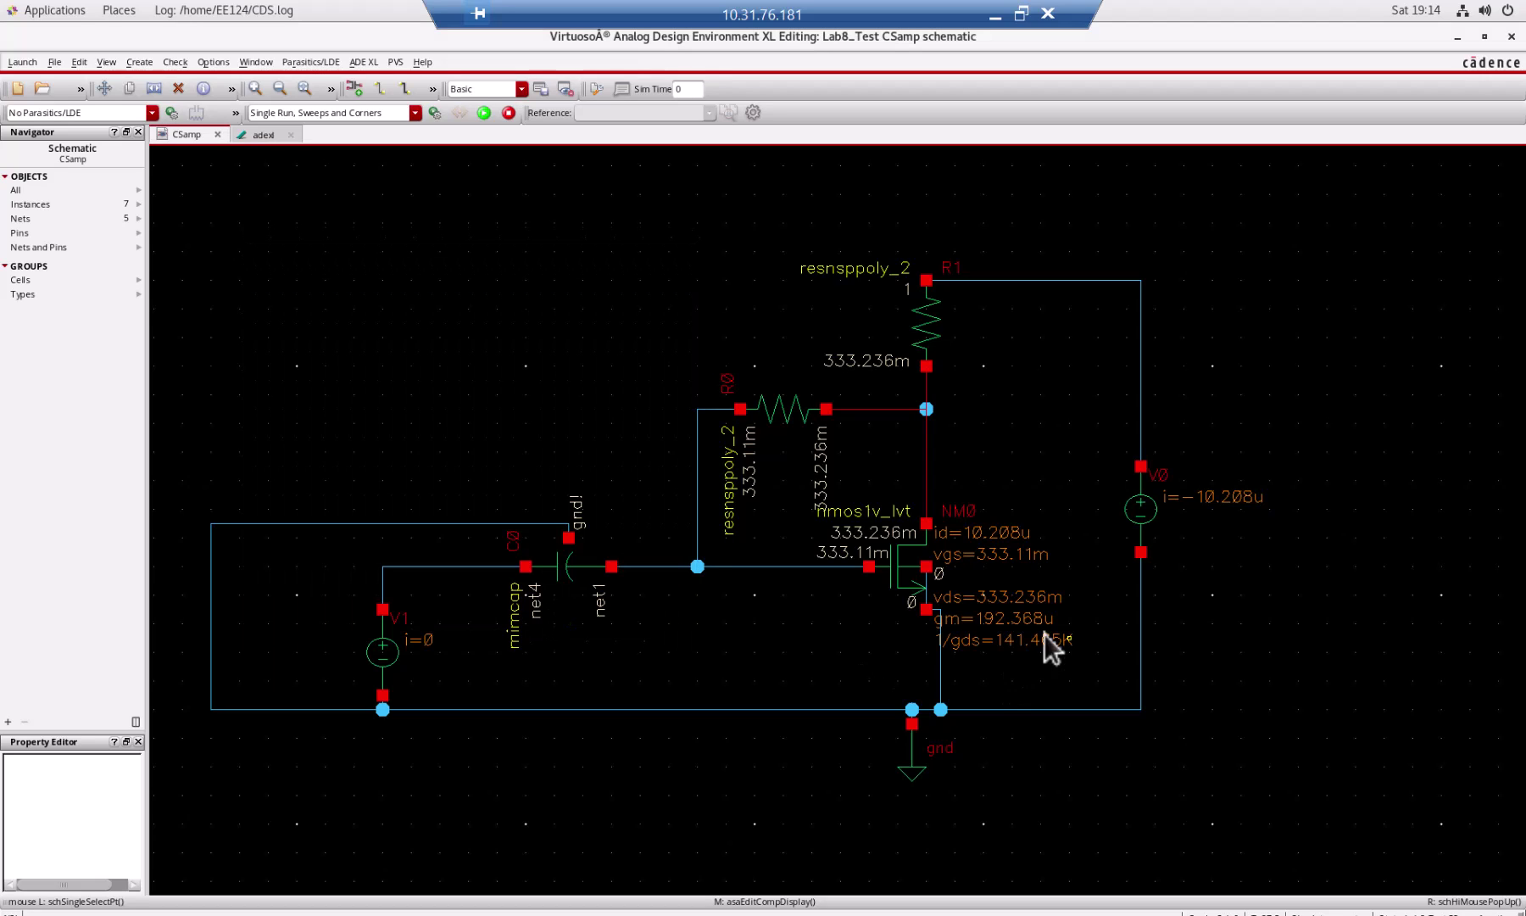
{"action": "left_click", "coordinate": [1021, 15]}
{"action": "key", "text": "alt+Tab"}
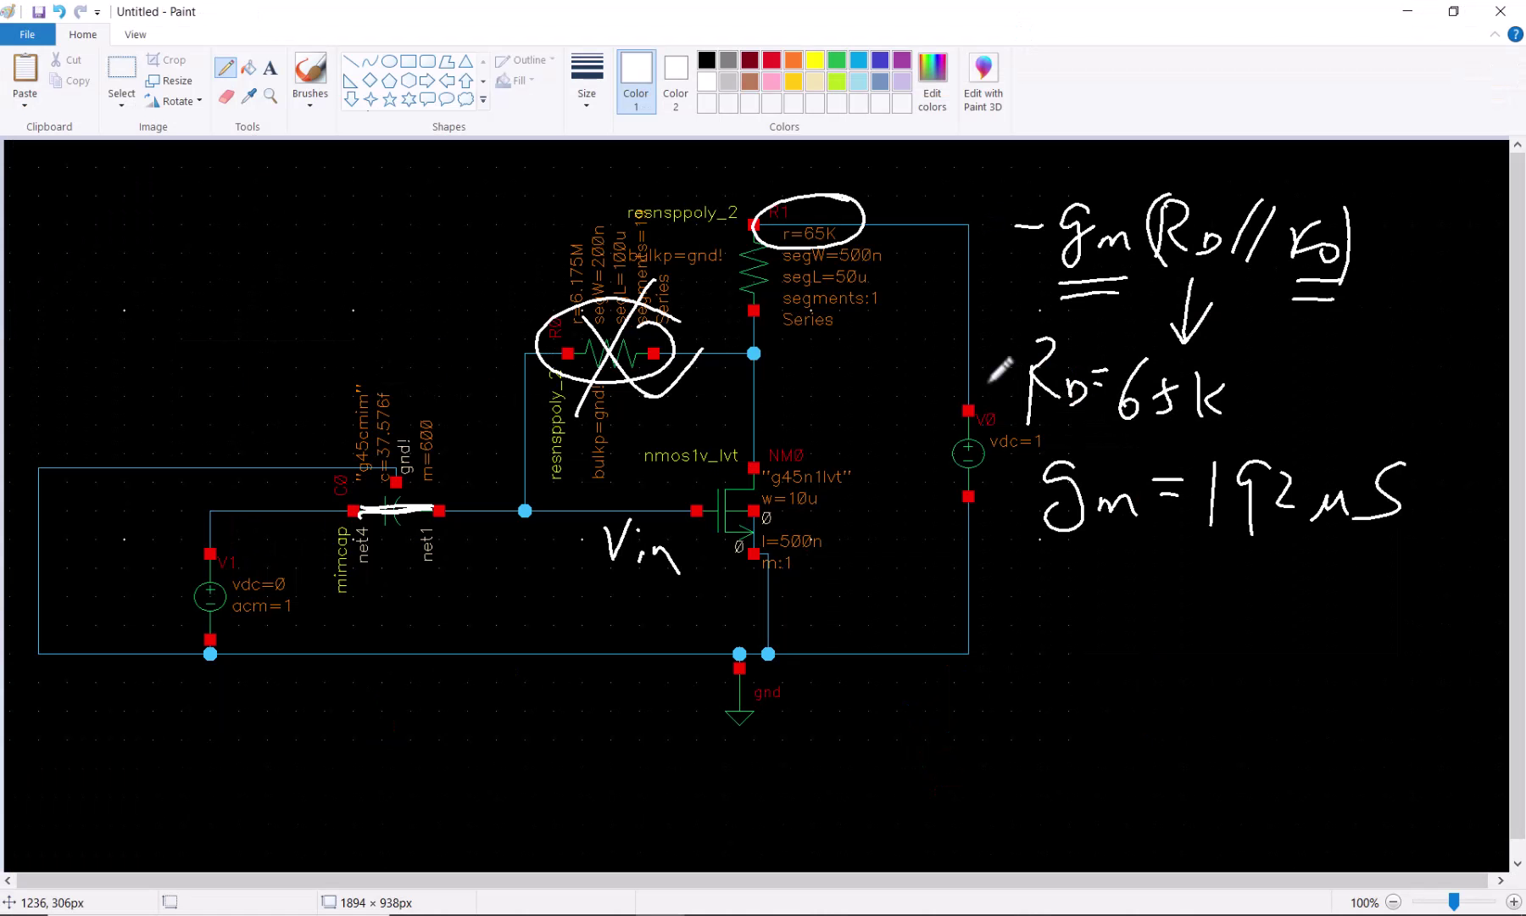
Handwrite ro = 141kΩ beneath the gm = 192µS note
{"action": "mouse_move", "coordinate": [1078, 549]}
{"action": "left_mouse_down"}
{"action": "mouse_move", "coordinate": [1122, 545]}
{"action": "mouse_move", "coordinate": [1126, 594]}
{"action": "mouse_move", "coordinate": [1179, 575]}
{"action": "left_mouse_up"}
{"action": "mouse_move", "coordinate": [1154, 593]}
{"action": "left_mouse_down"}
{"action": "mouse_move", "coordinate": [1189, 591]}
{"action": "mouse_move", "coordinate": [1207, 612]}
{"action": "left_mouse_up"}
{"action": "mouse_move", "coordinate": [1238, 552]}
{"action": "left_mouse_down"}
{"action": "mouse_move", "coordinate": [1263, 579]}
{"action": "mouse_move", "coordinate": [1253, 616]}
{"action": "left_mouse_up"}
{"action": "mouse_move", "coordinate": [1275, 563]}
{"action": "left_mouse_down"}
{"action": "mouse_move", "coordinate": [1274, 618]}
{"action": "mouse_move", "coordinate": [1393, 591]}
{"action": "left_mouse_up"}
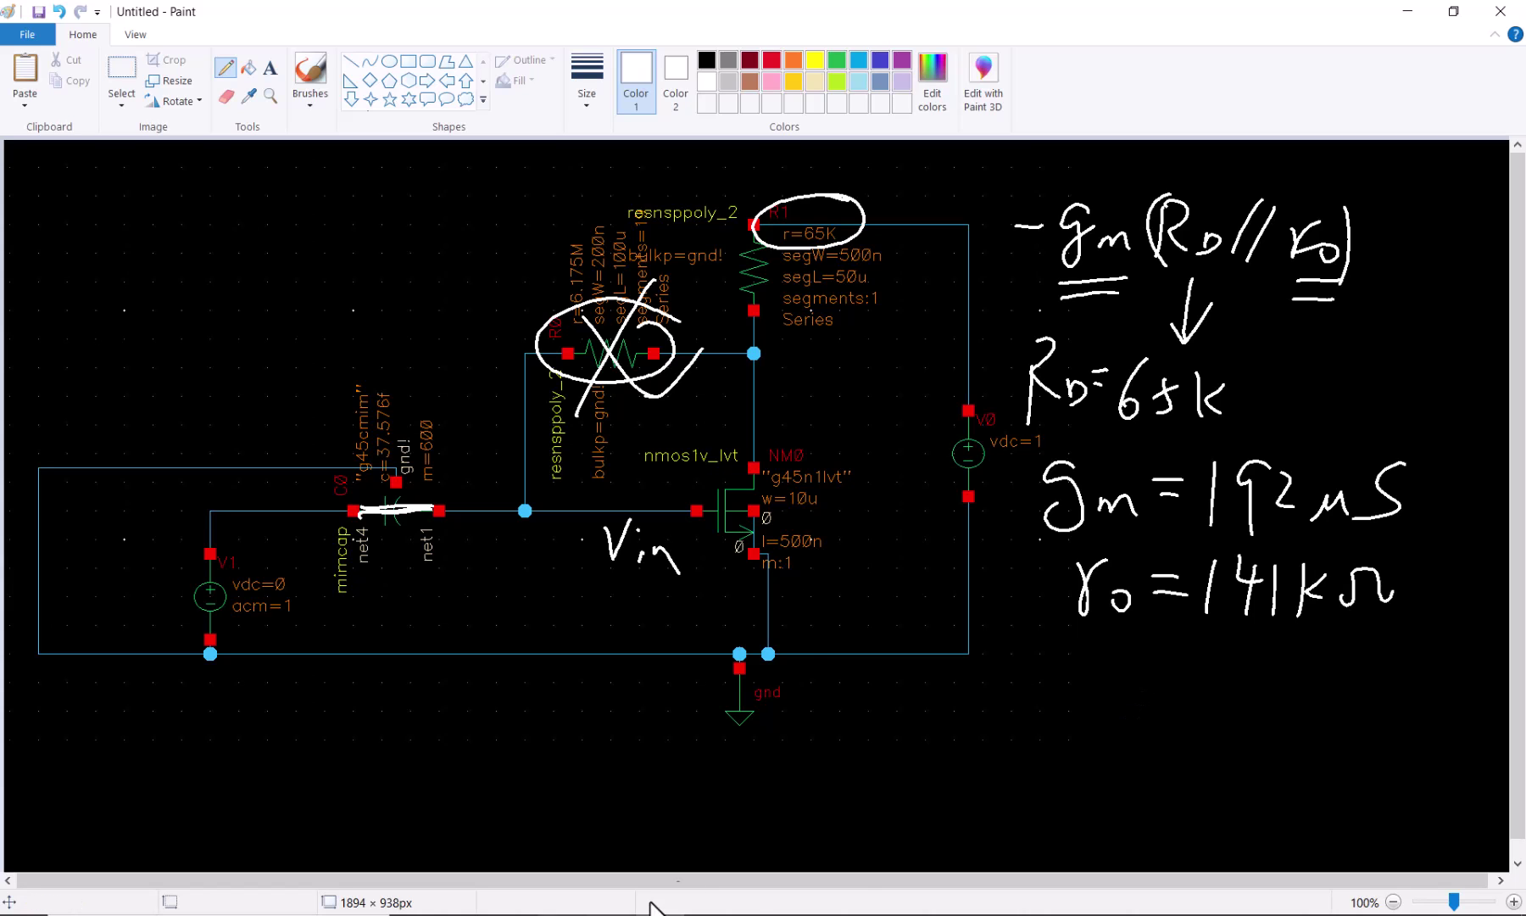
Launch Excel and open a blank workbook in a restored window
{"action": "type", "text": "ex"}
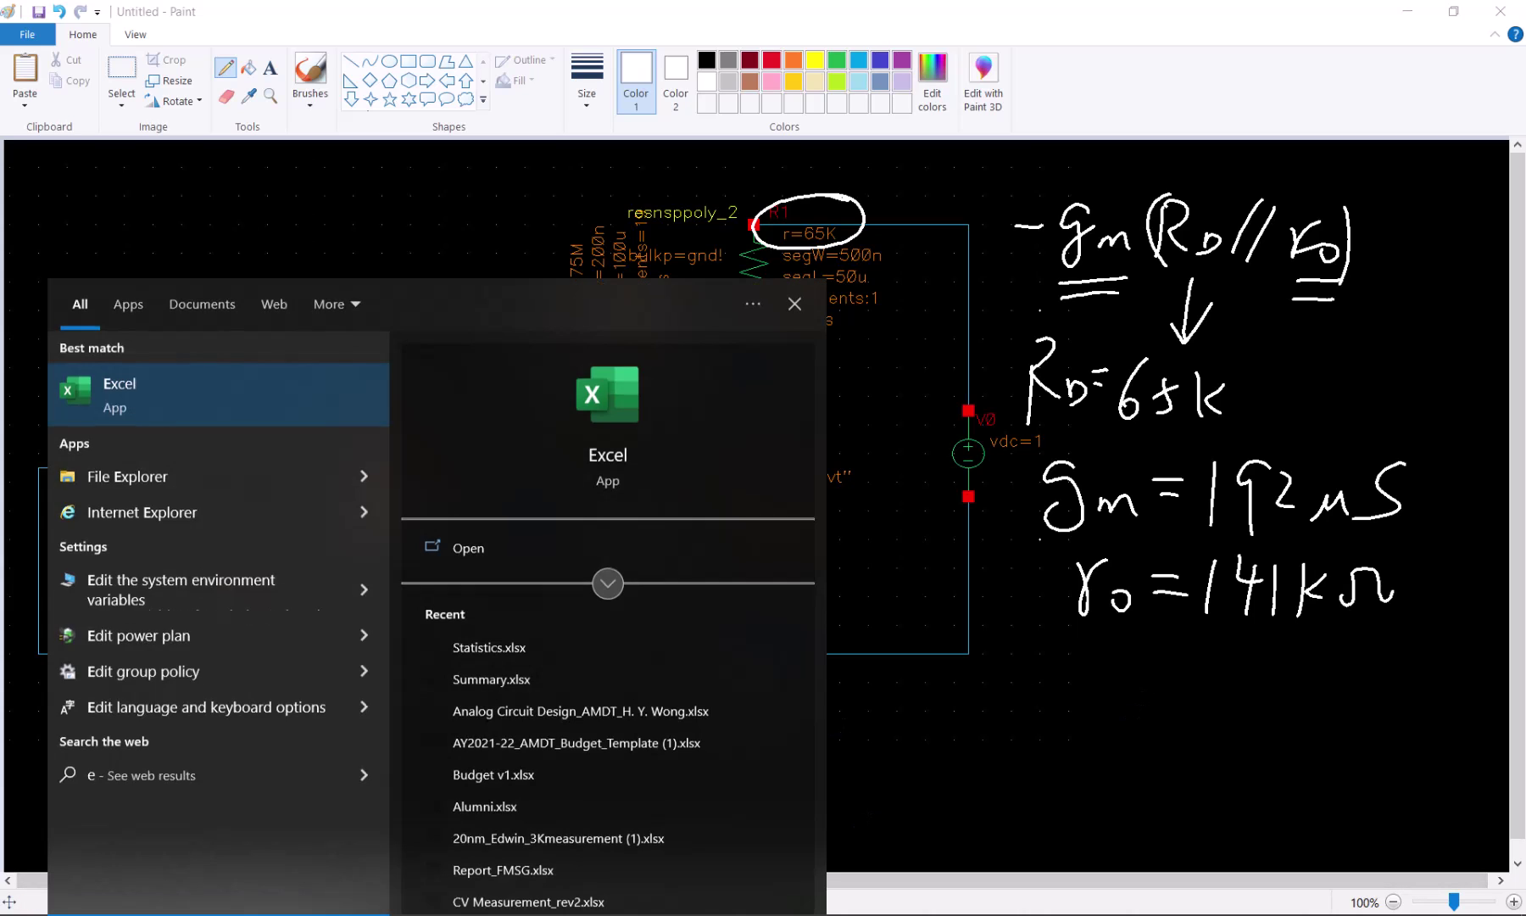
{"action": "left_click", "coordinate": [171, 394]}
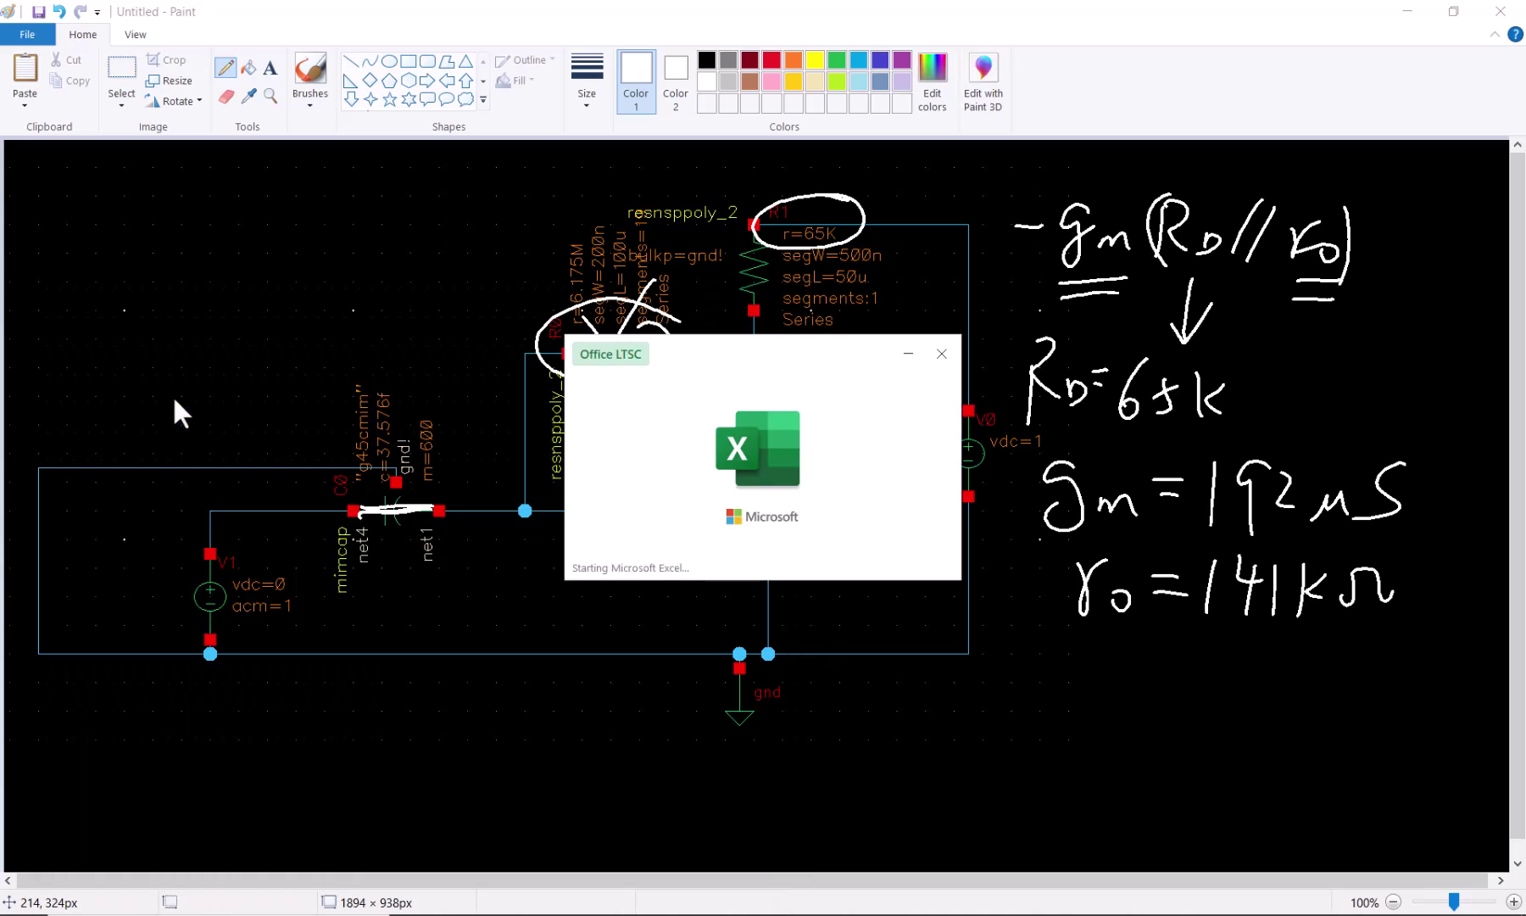
{"action": "left_click", "coordinate": [254, 247]}
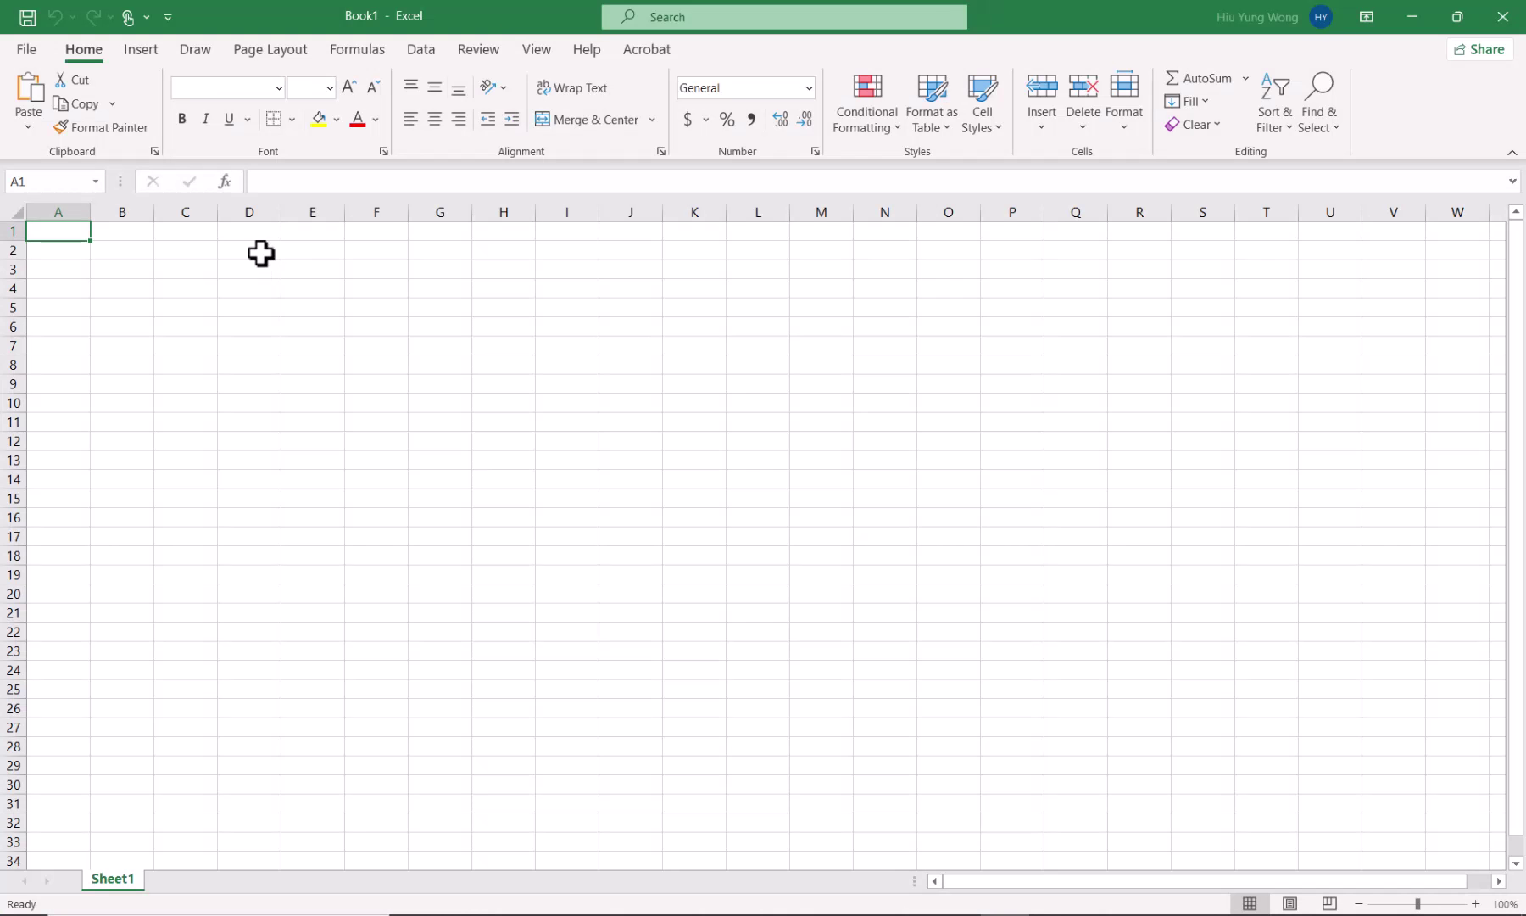
{"action": "double_click", "coordinate": [494, 10]}
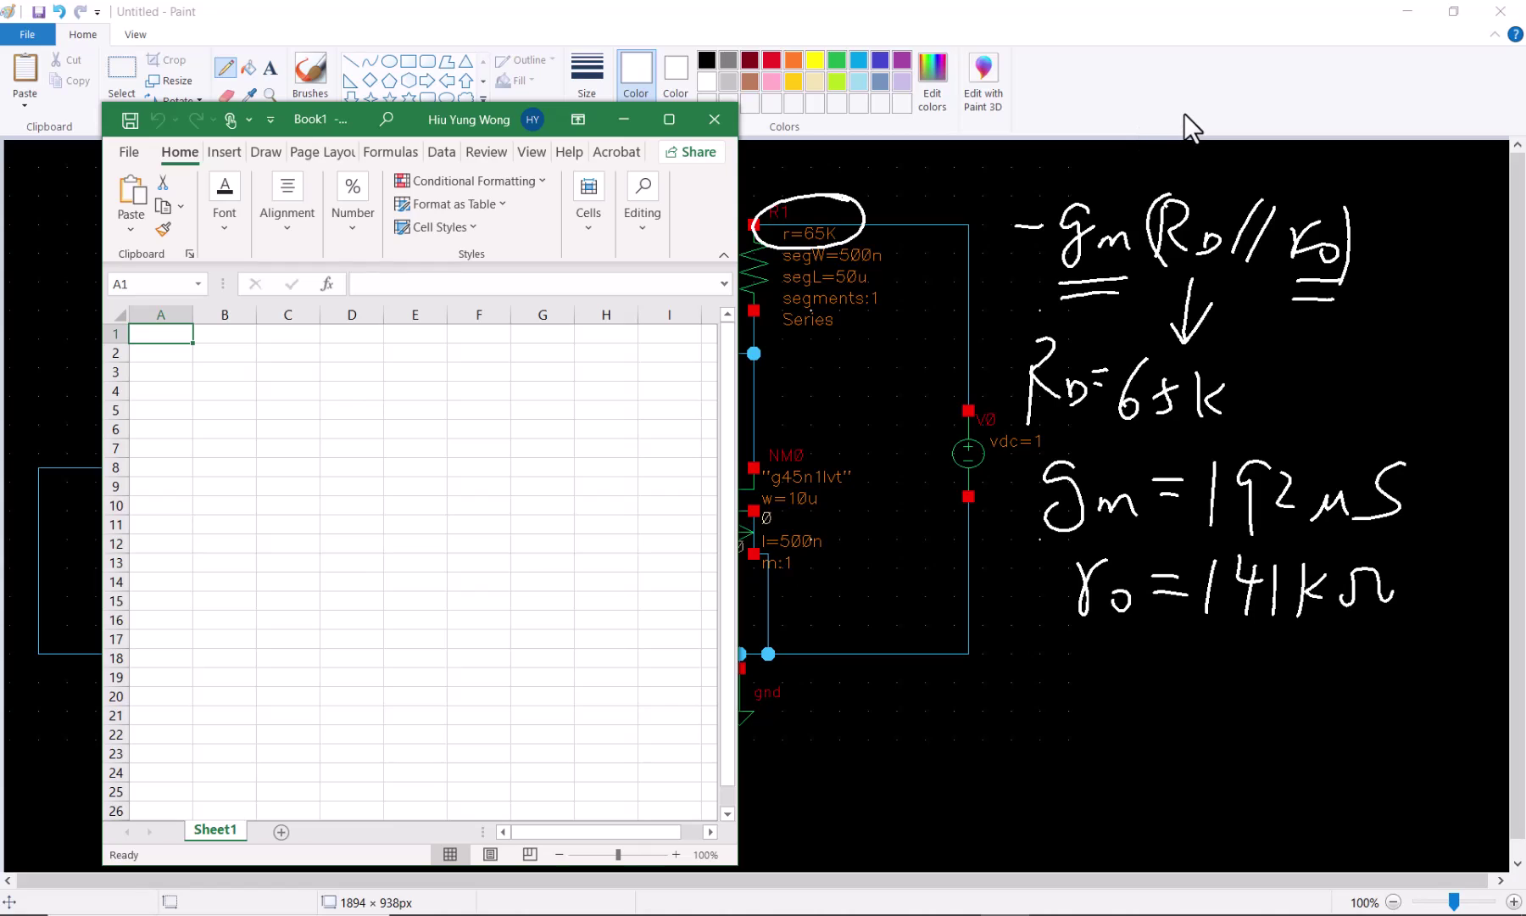
Enter =1/(1/65+1/141) in A1, giving 44.49029
{"action": "type", "text": "=1"}
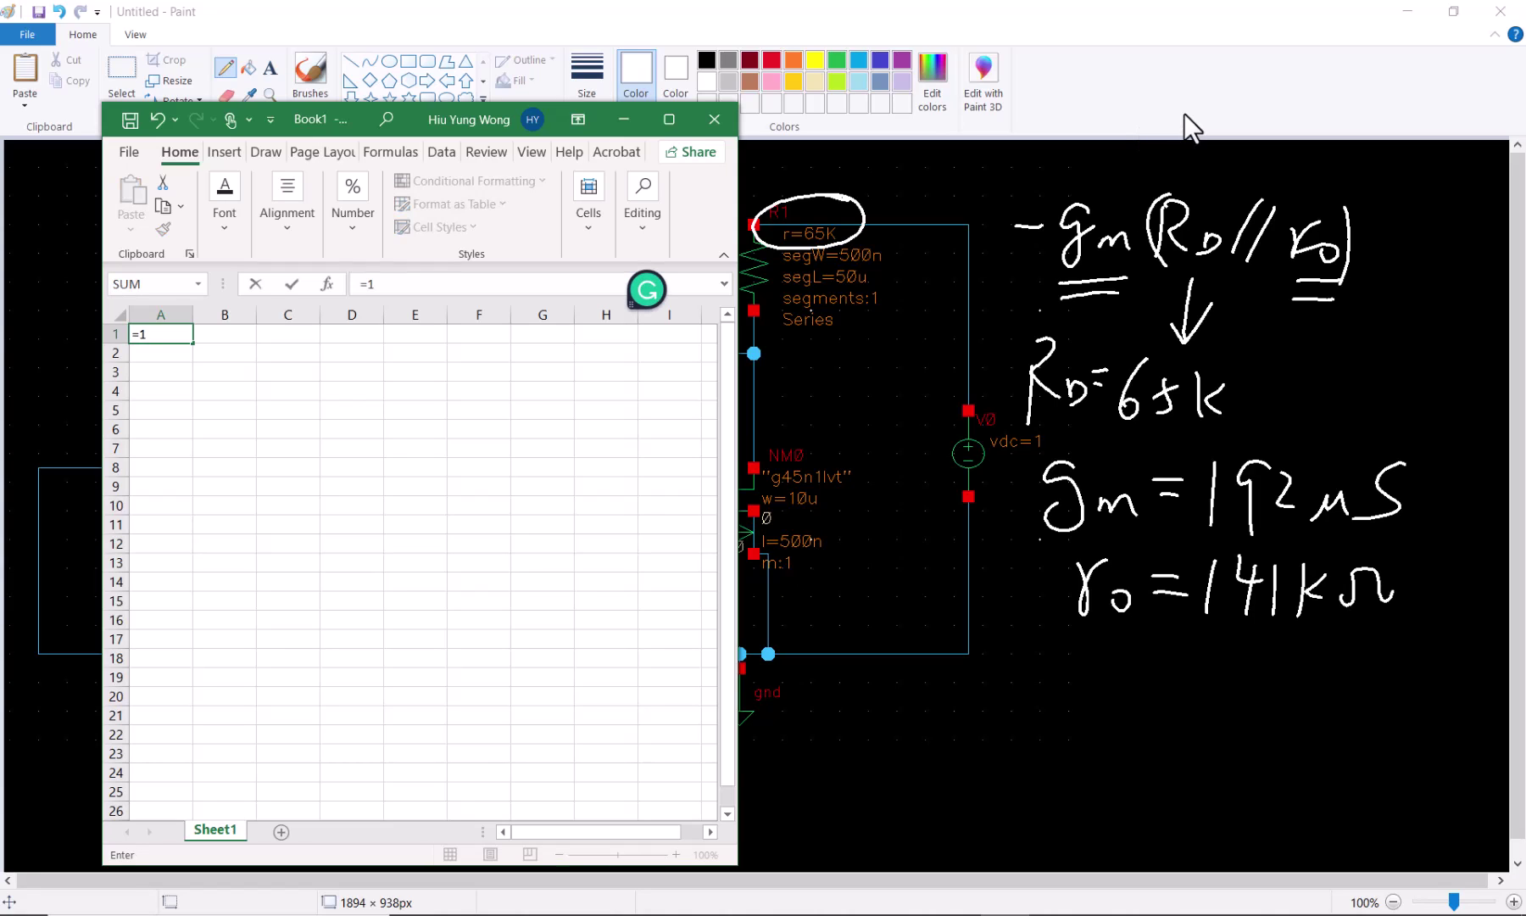
{"action": "type", "text": "/(1/"}
{"action": "type", "text": "65+1/141)"}
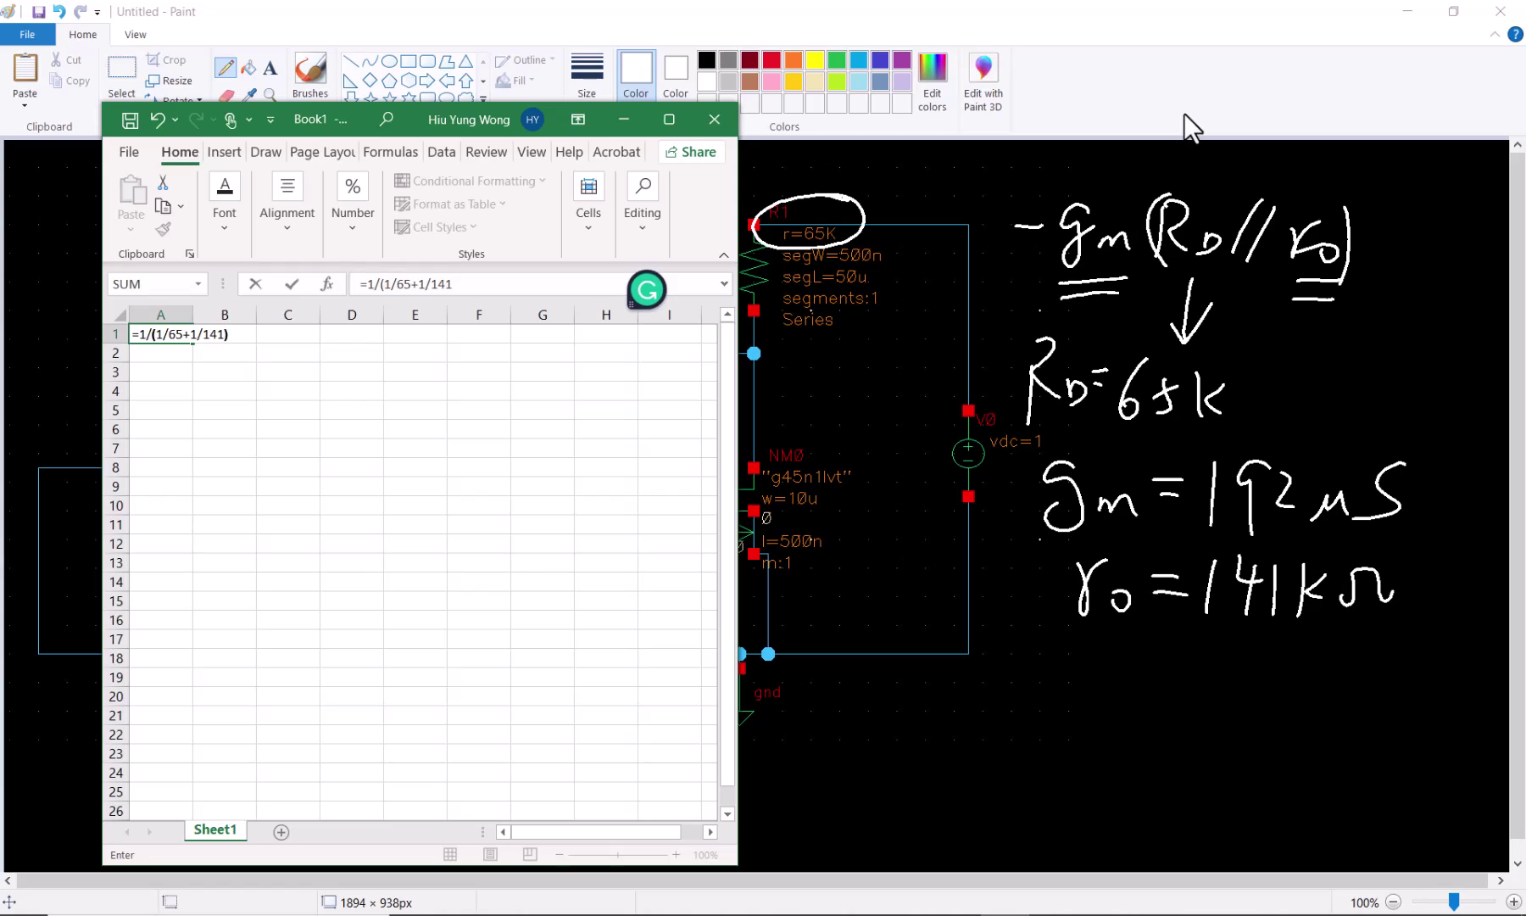
{"action": "key", "text": "Return"}
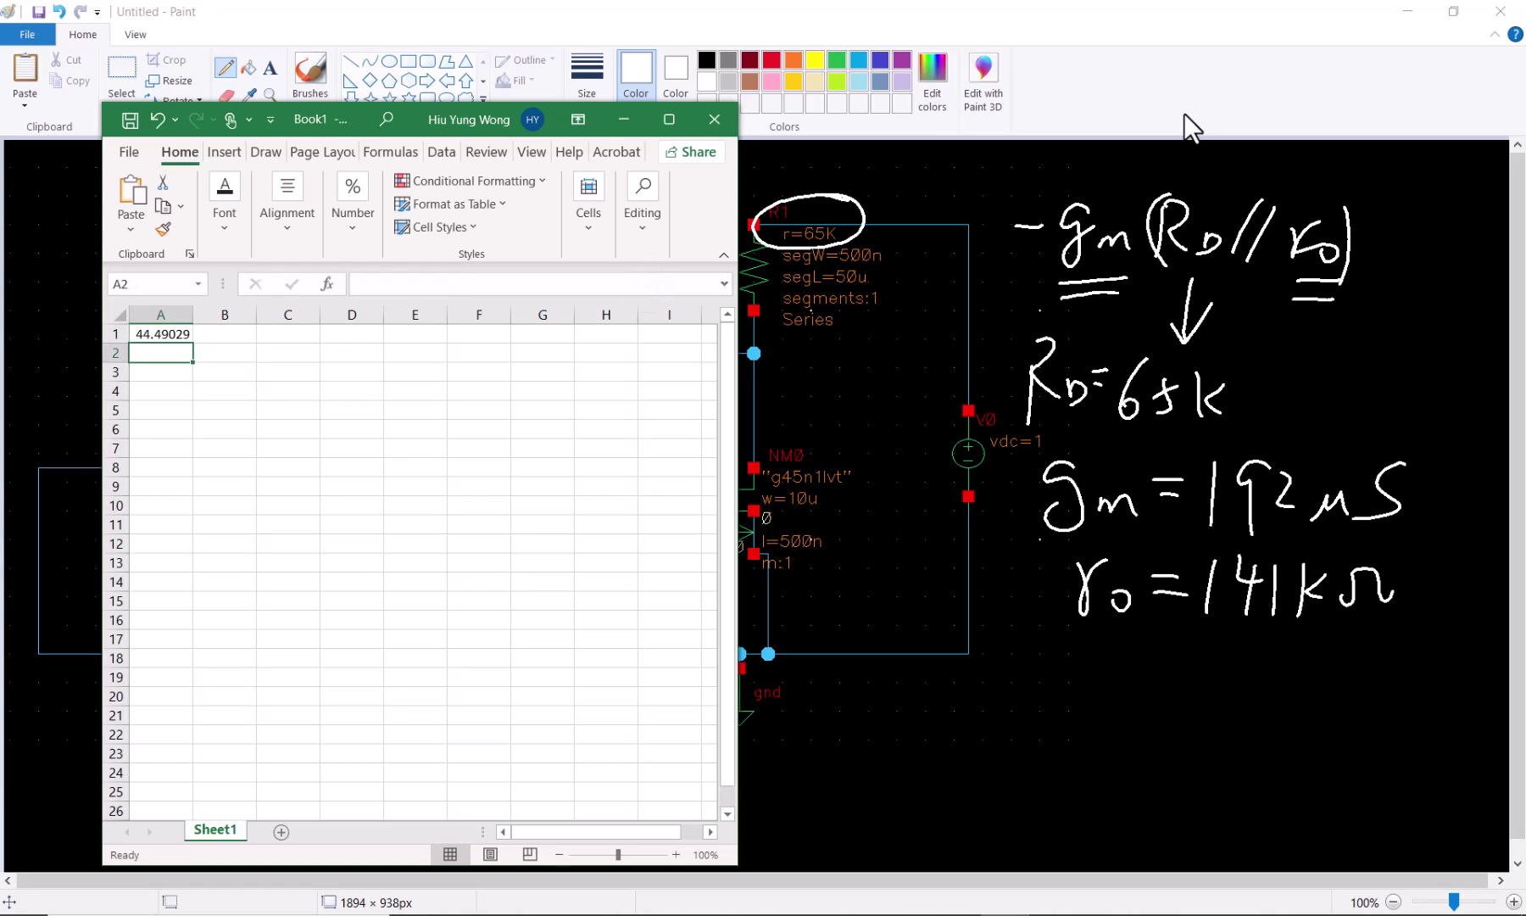
Handwrite -192µ × 44k = below the ro value in Paint
{"action": "left_click", "coordinate": [1184, 114]}
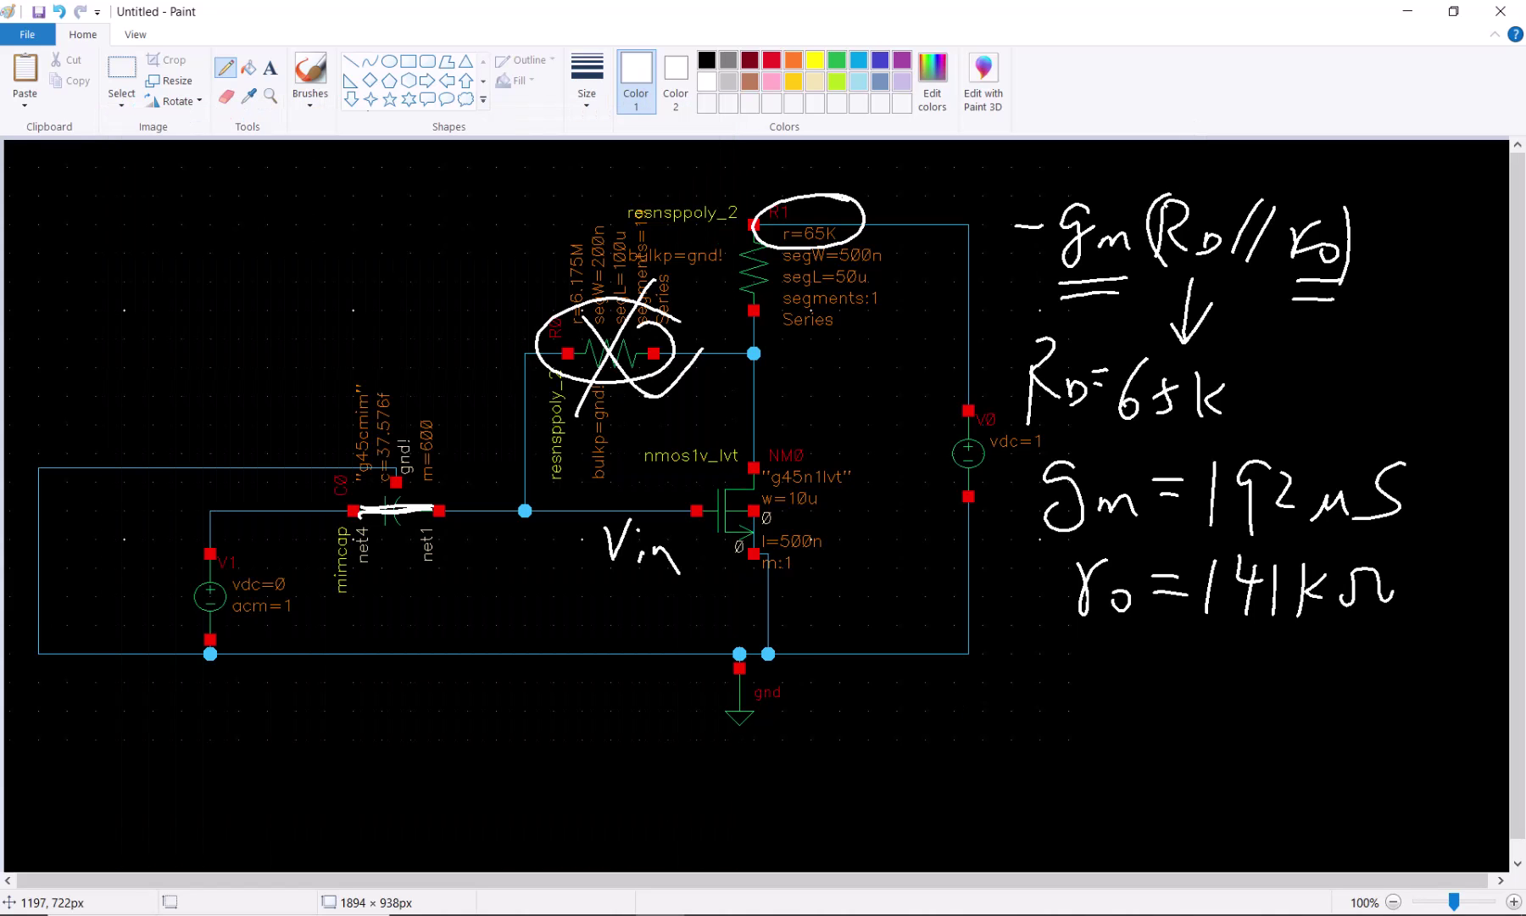
{"action": "mouse_move", "coordinate": [936, 715]}
{"action": "left_mouse_down"}
{"action": "mouse_move", "coordinate": [969, 712]}
{"action": "mouse_move", "coordinate": [1010, 761]}
{"action": "left_mouse_up"}
{"action": "mouse_move", "coordinate": [1060, 697]}
{"action": "left_mouse_down"}
{"action": "mouse_move", "coordinate": [1036, 708]}
{"action": "mouse_move", "coordinate": [1059, 751]}
{"action": "left_mouse_up"}
{"action": "mouse_move", "coordinate": [1075, 709]}
{"action": "left_mouse_down"}
{"action": "mouse_move", "coordinate": [1104, 744]}
{"action": "mouse_move", "coordinate": [1136, 733]}
{"action": "mouse_move", "coordinate": [1162, 753]}
{"action": "mouse_move", "coordinate": [1220, 753]}
{"action": "left_mouse_up"}
{"action": "left_click_drag", "start_coordinate": [1218, 718], "coordinate": [1195, 753]}
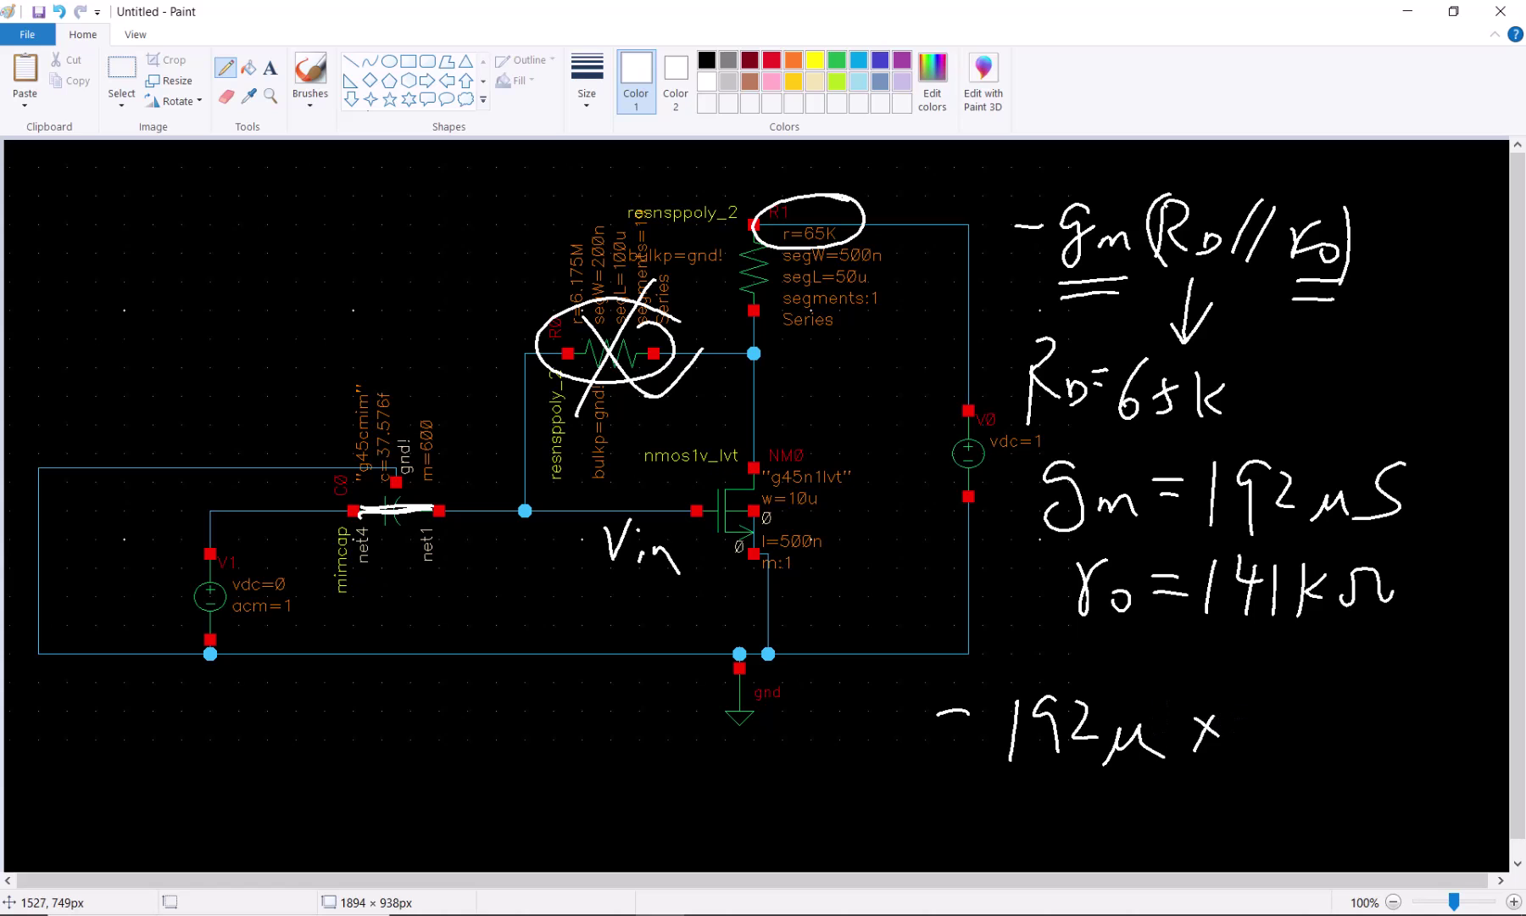
{"action": "mouse_move", "coordinate": [1253, 695]}
{"action": "left_mouse_down"}
{"action": "mouse_move", "coordinate": [1280, 733]}
{"action": "mouse_move", "coordinate": [1258, 770]}
{"action": "left_mouse_up"}
{"action": "left_click_drag", "start_coordinate": [1314, 712], "coordinate": [1301, 770]}
{"action": "mouse_move", "coordinate": [1339, 709]}
{"action": "left_mouse_down"}
{"action": "mouse_move", "coordinate": [1334, 774]}
{"action": "mouse_move", "coordinate": [1367, 770]}
{"action": "left_mouse_up"}
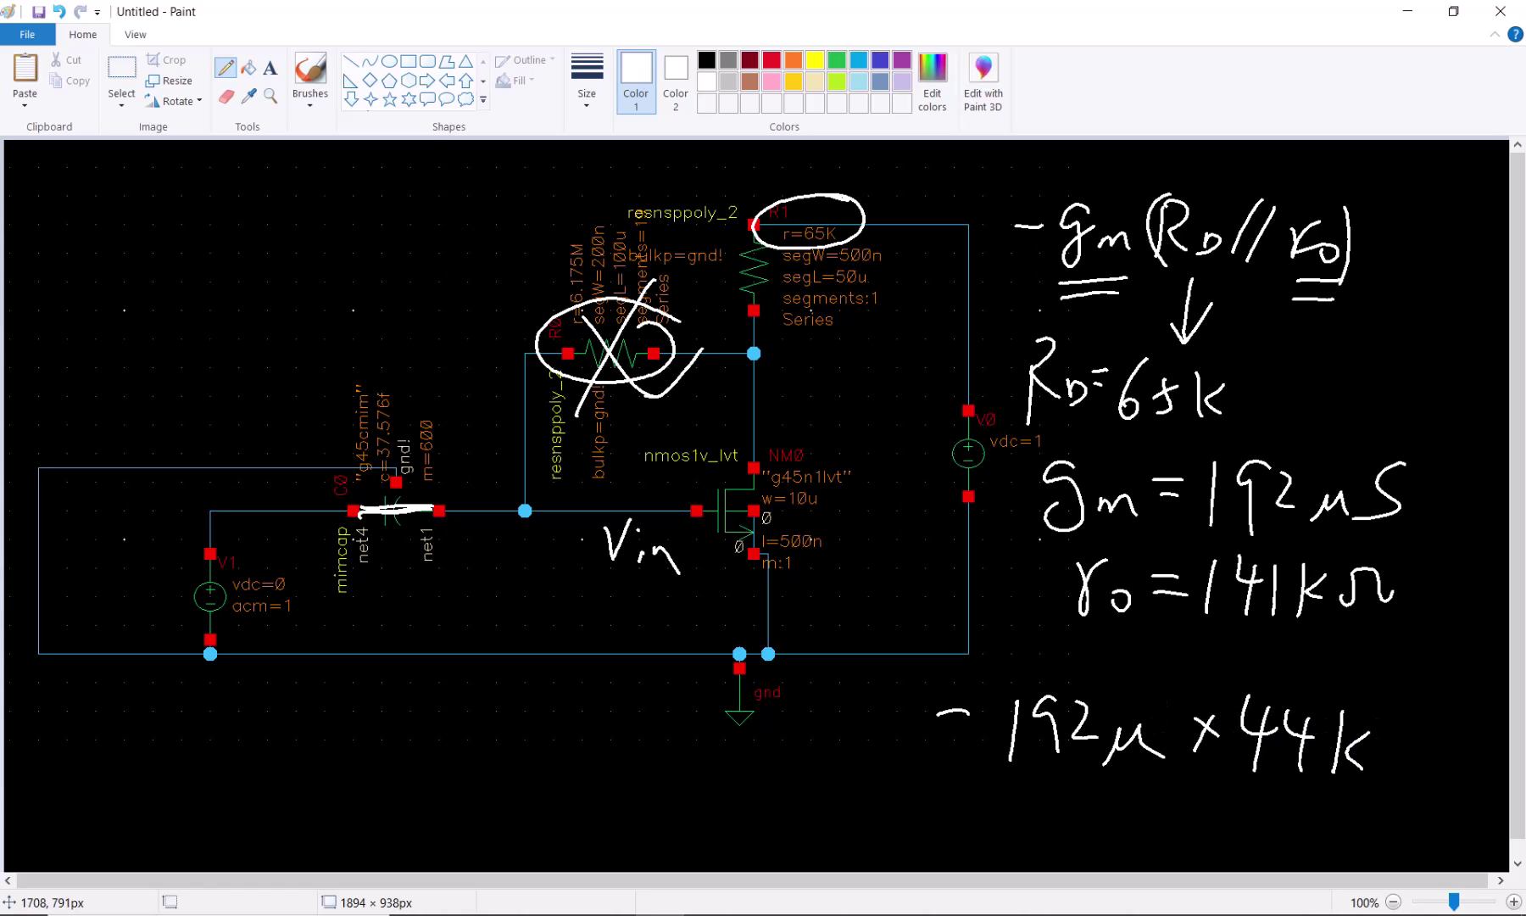
{"action": "left_click_drag", "start_coordinate": [926, 801], "coordinate": [965, 795]}
{"action": "left_click_drag", "start_coordinate": [922, 816], "coordinate": [967, 804]}
Enter =192*A1 in Excel cell A2, giving 8542.136
{"action": "key", "text": "alt+Tab"}
{"action": "type", "text": "="}
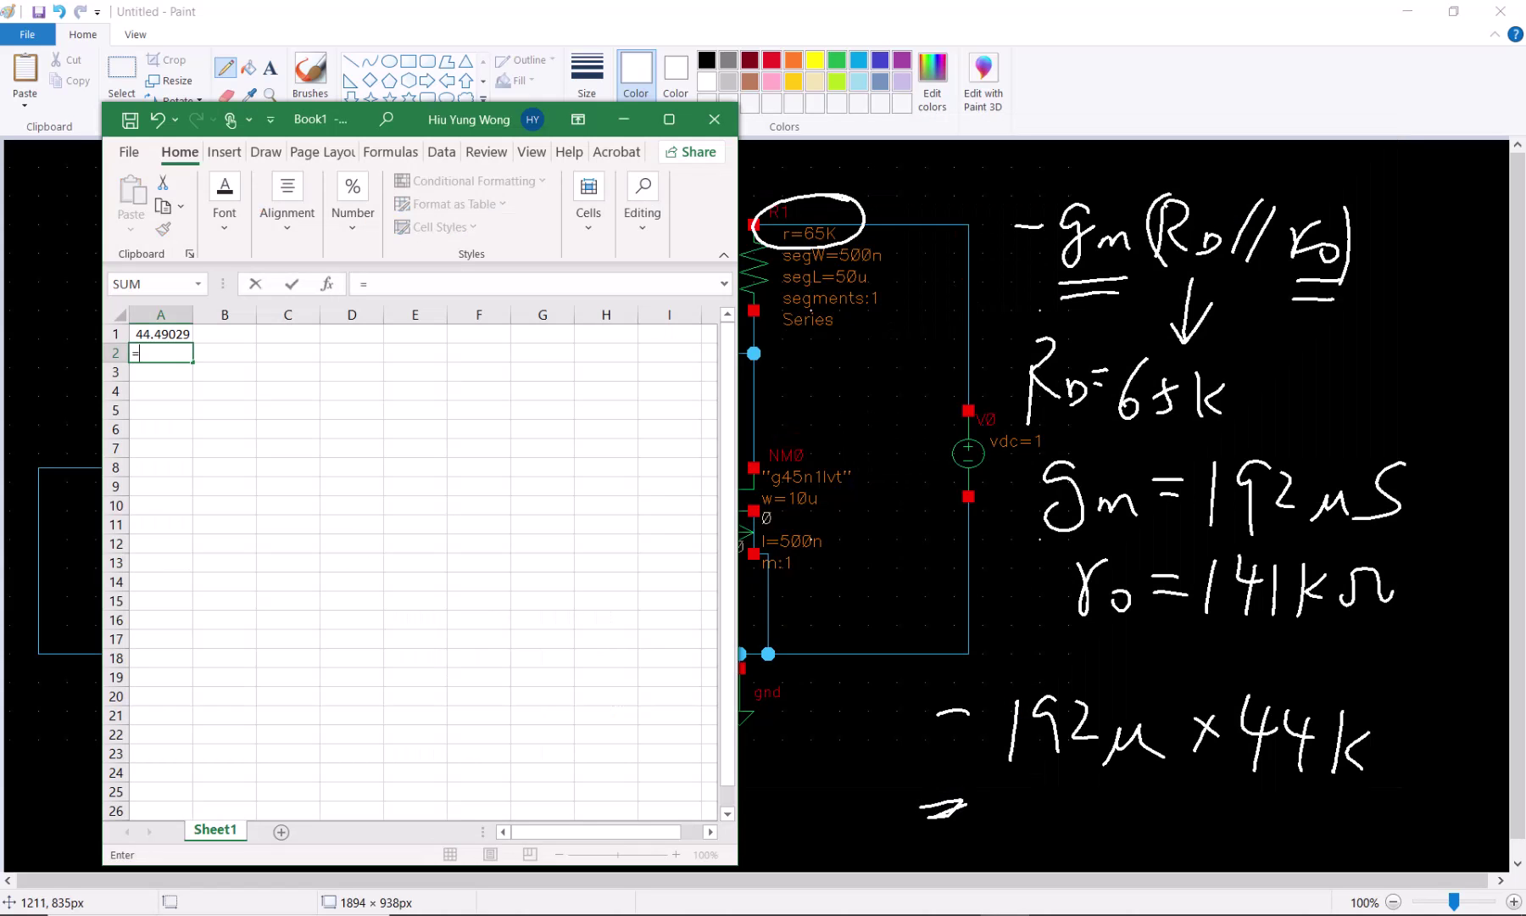
{"action": "type", "text": "192*"}
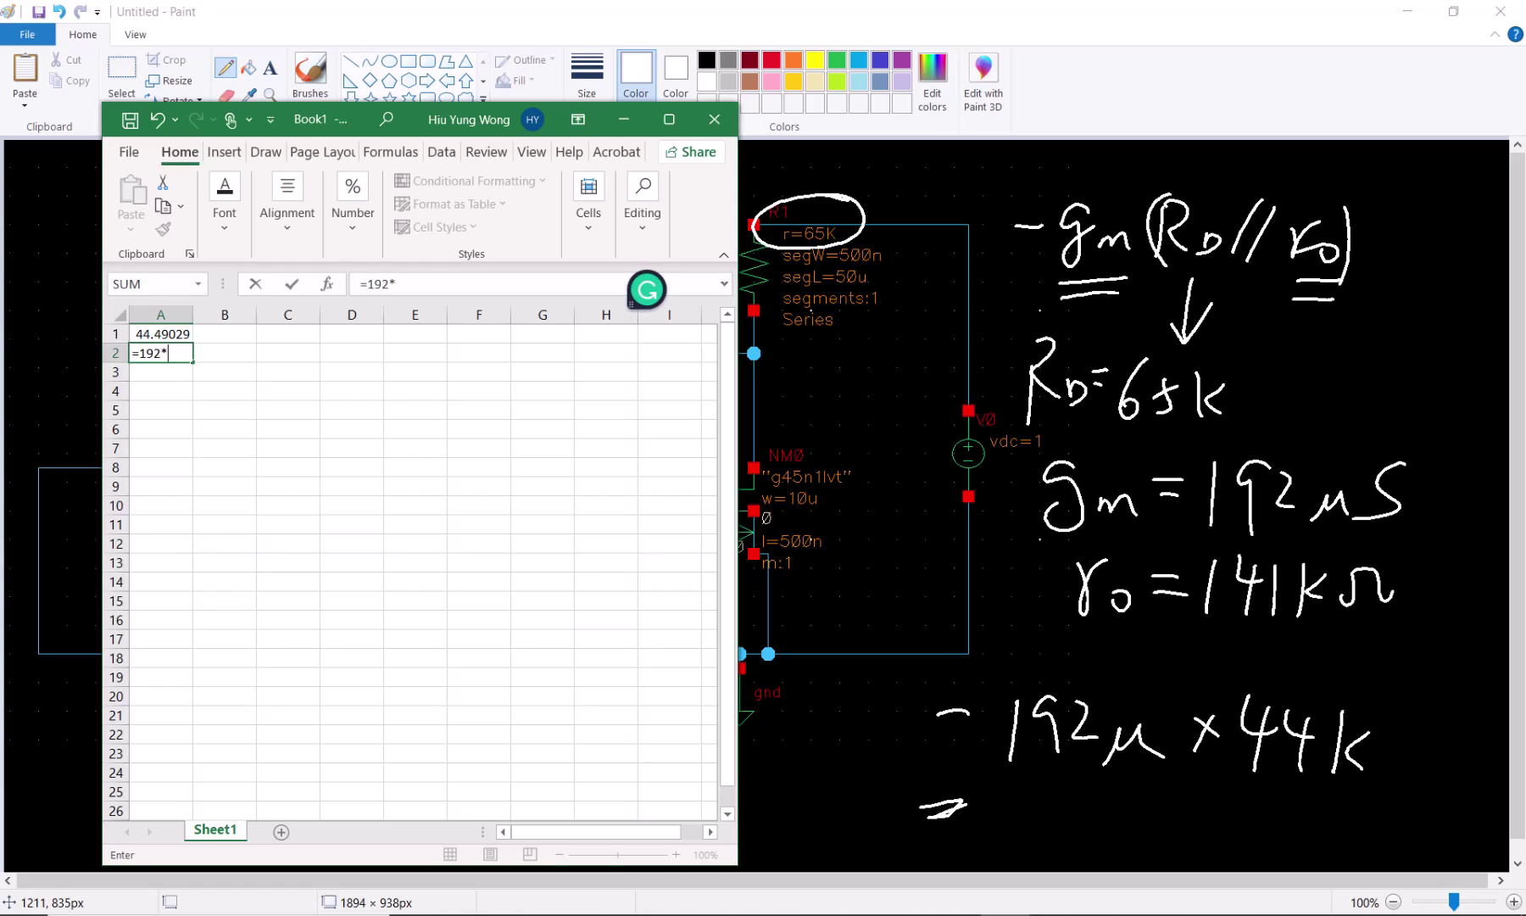
{"action": "key", "text": "Up"}
{"action": "key", "text": "Return"}
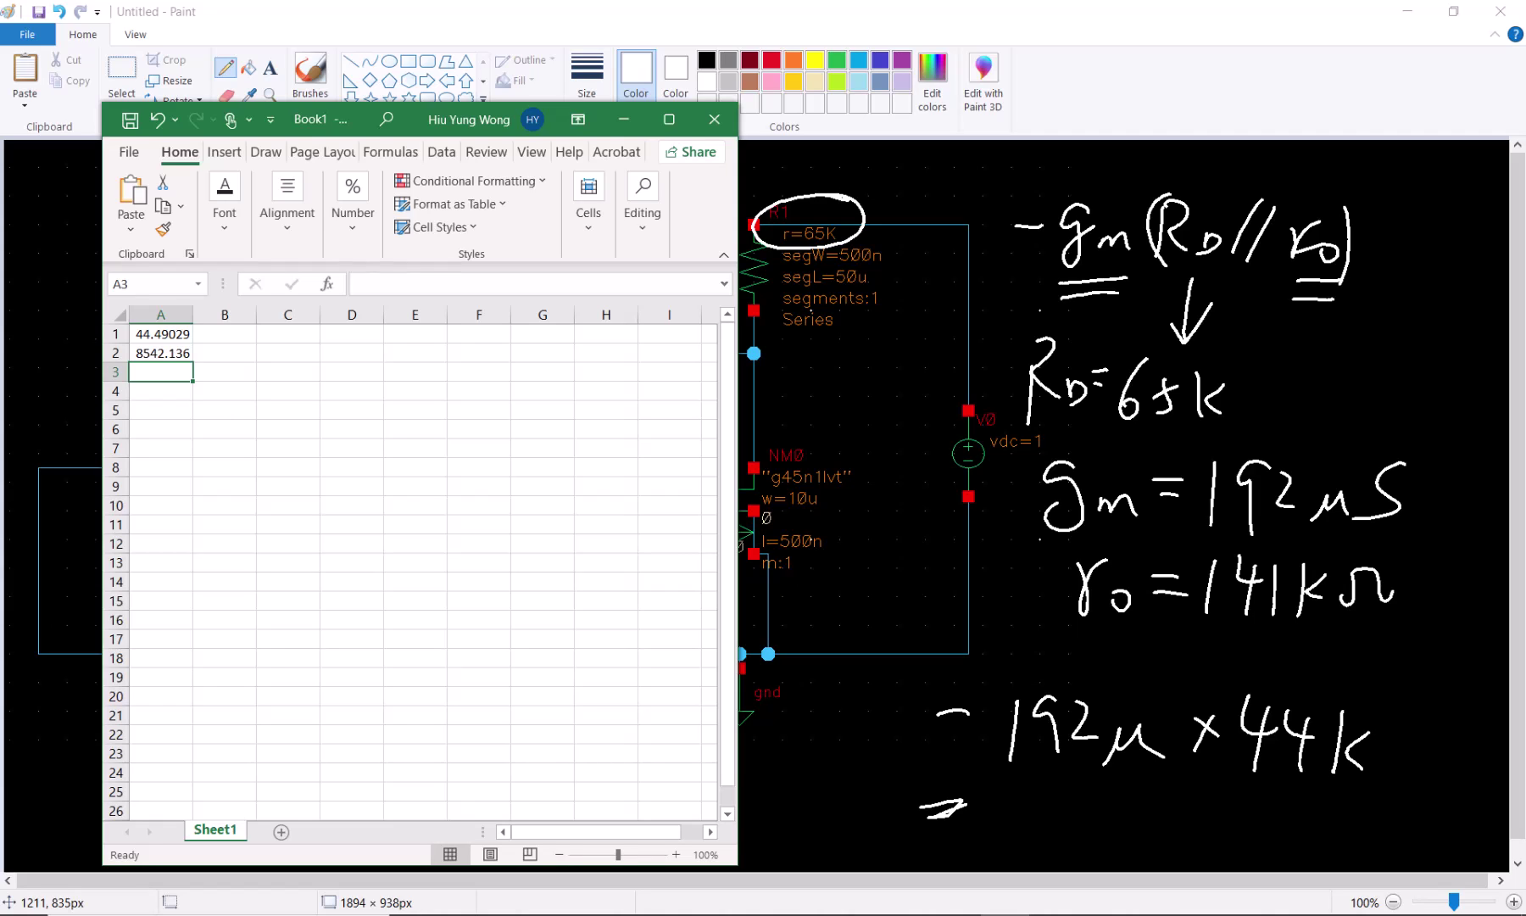
Underline µ and k and write 10⁻⁶ and 10⁻³ above them
{"action": "left_click_drag", "start_coordinate": [1105, 773], "coordinate": [1161, 771]}
{"action": "left_click_drag", "start_coordinate": [1109, 785], "coordinate": [1159, 782]}
{"action": "left_click_drag", "start_coordinate": [1323, 792], "coordinate": [1362, 791]}
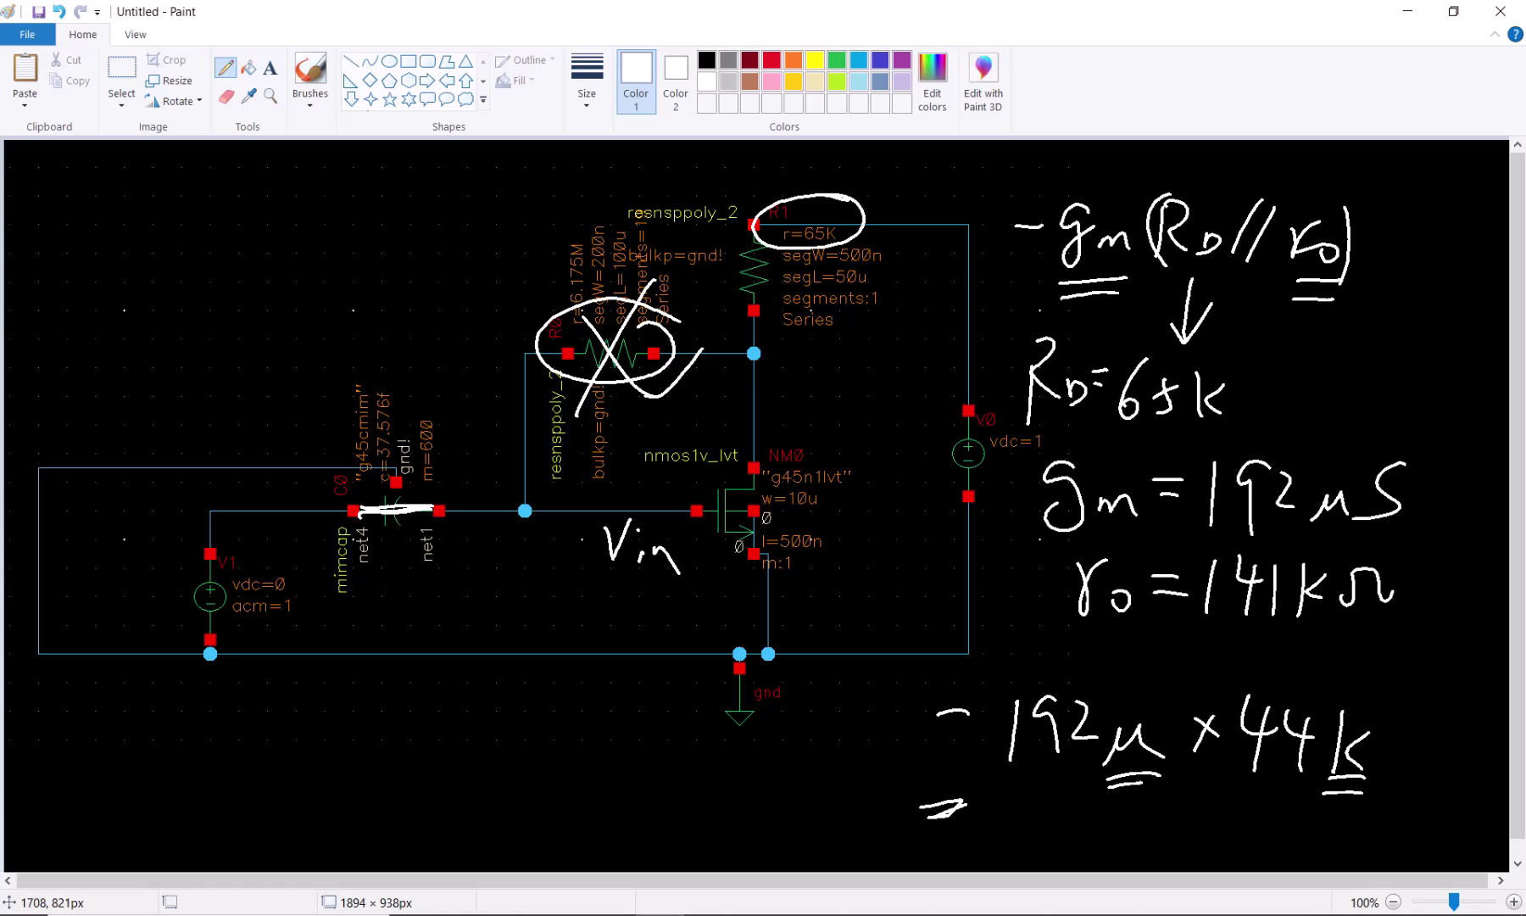
{"action": "left_click_drag", "start_coordinate": [1105, 657], "coordinate": [1102, 692]}
{"action": "left_click_drag", "start_coordinate": [1136, 660], "coordinate": [1175, 641]}
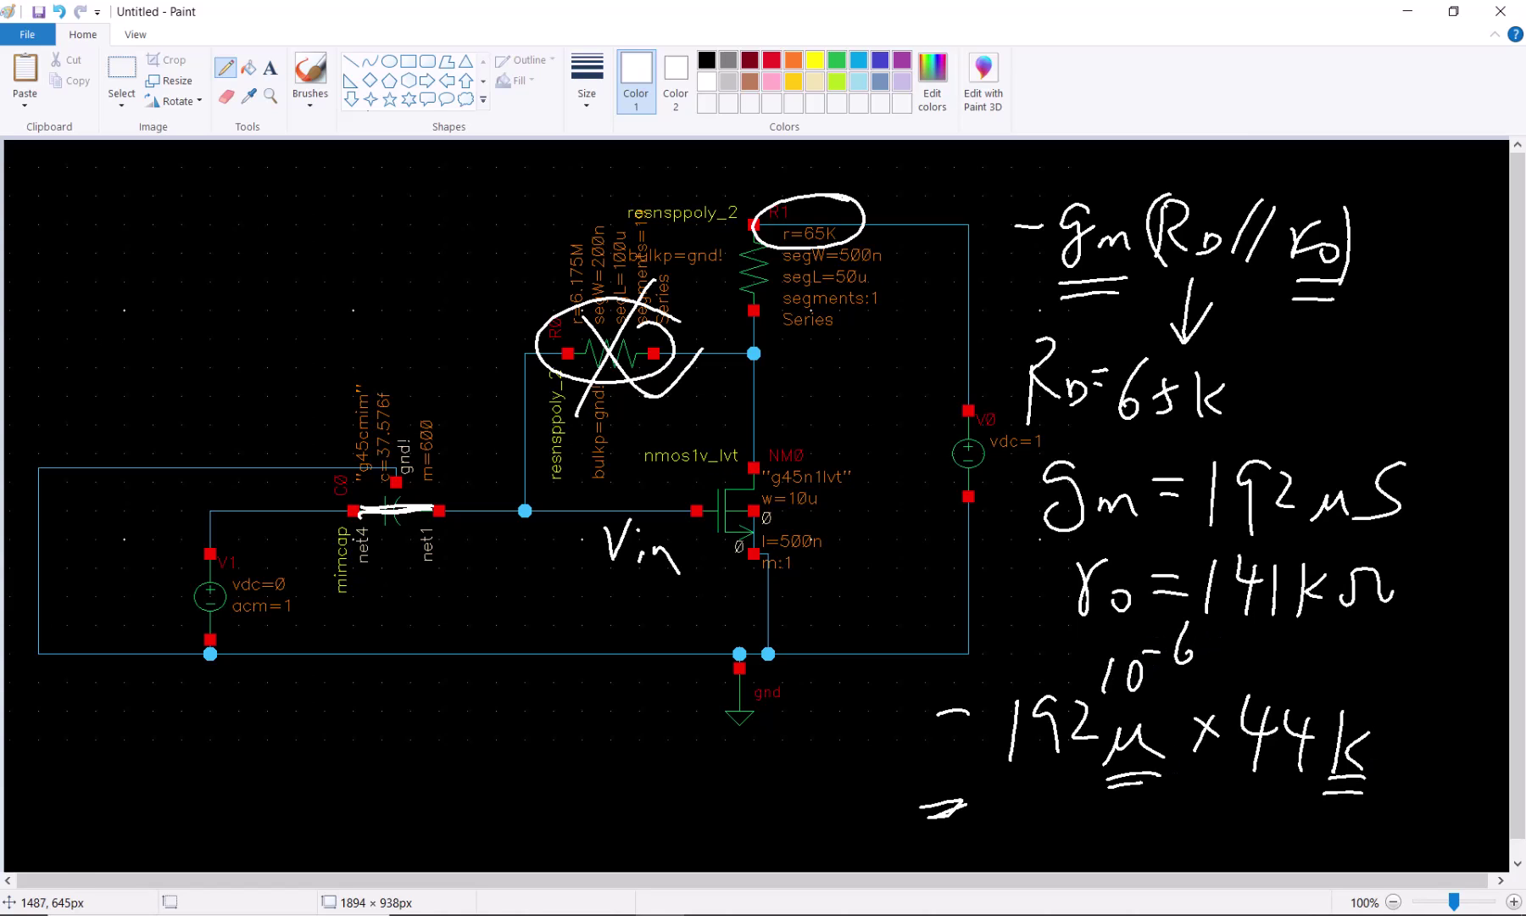
{"action": "mouse_move", "coordinate": [1347, 657]}
{"action": "left_mouse_down"}
{"action": "mouse_move", "coordinate": [1330, 697]}
{"action": "mouse_move", "coordinate": [1385, 662]}
{"action": "mouse_move", "coordinate": [1387, 679]}
{"action": "left_mouse_up"}
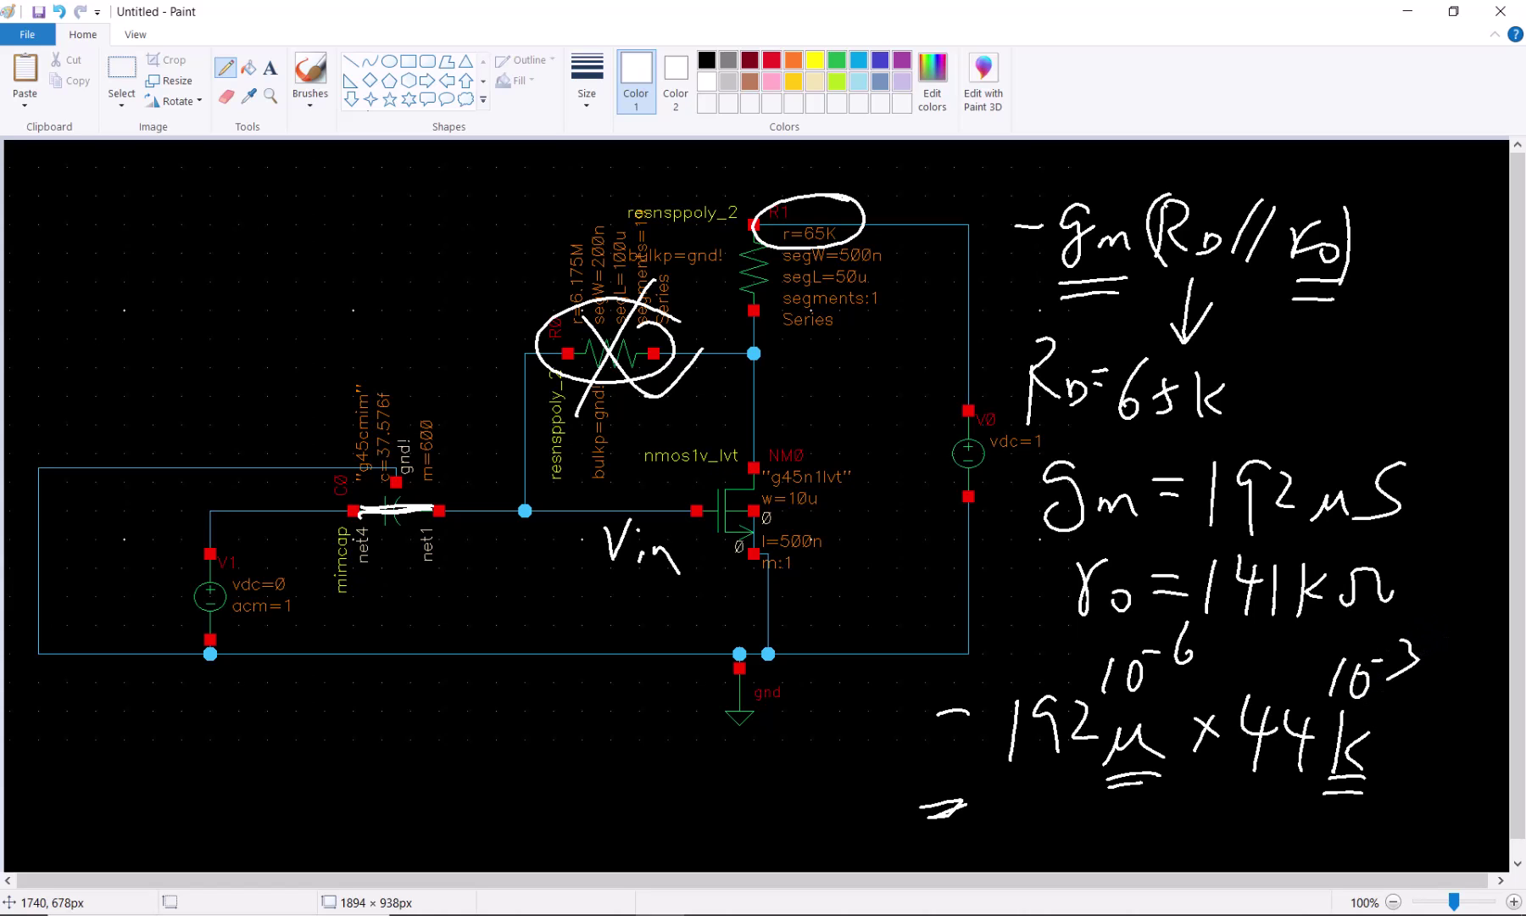
Enter =A2/1000 in Excel cell A3, giving 8.542136
{"action": "key", "text": "alt+Tab"}
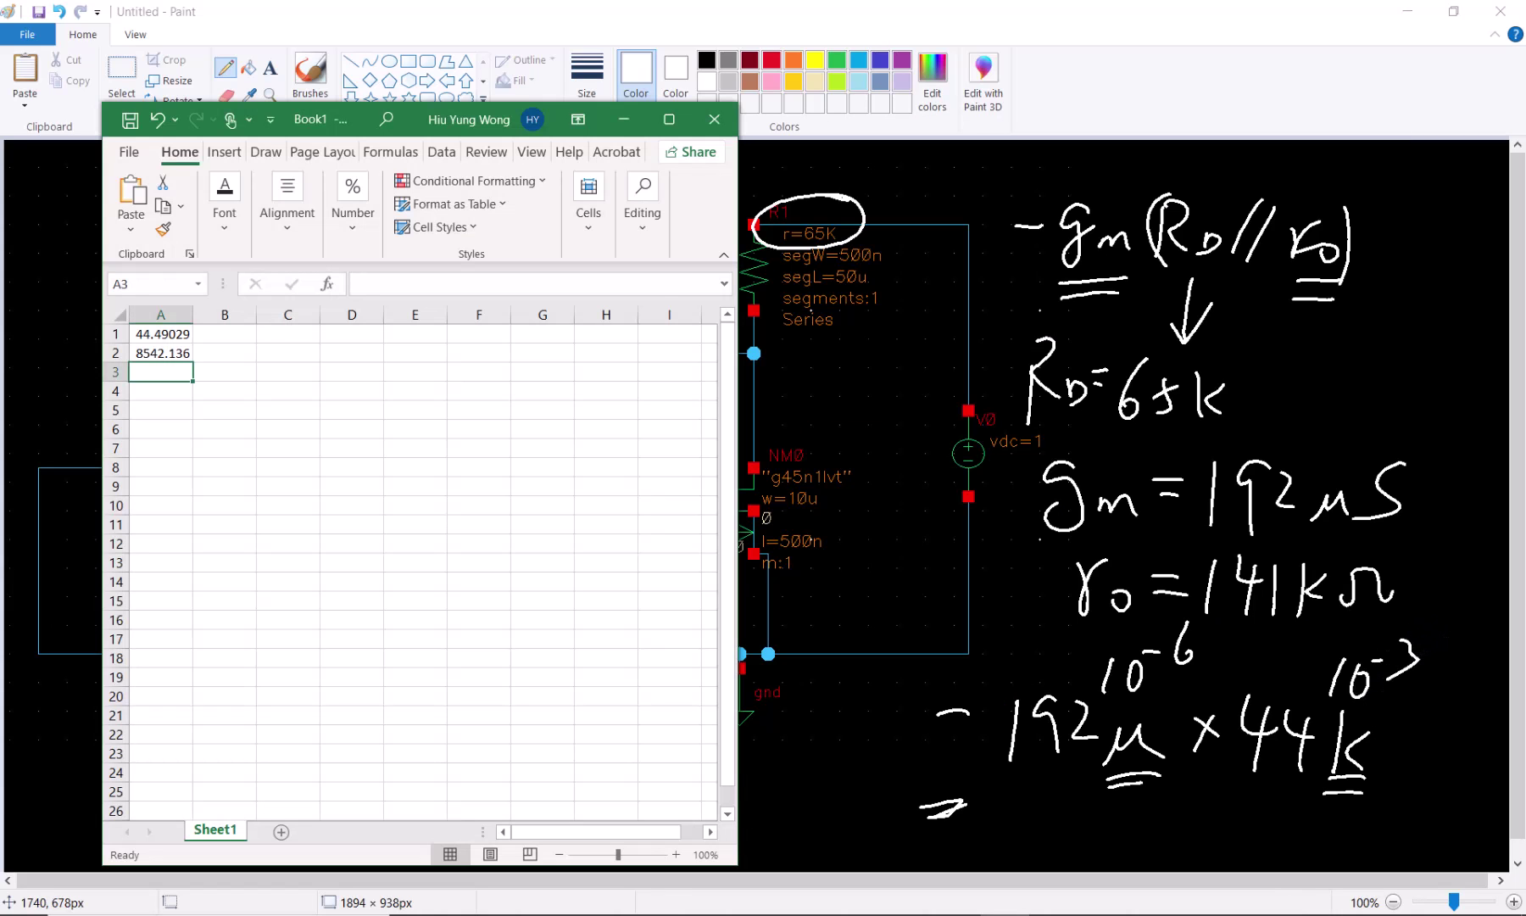
{"action": "type", "text": "=A2/10"}
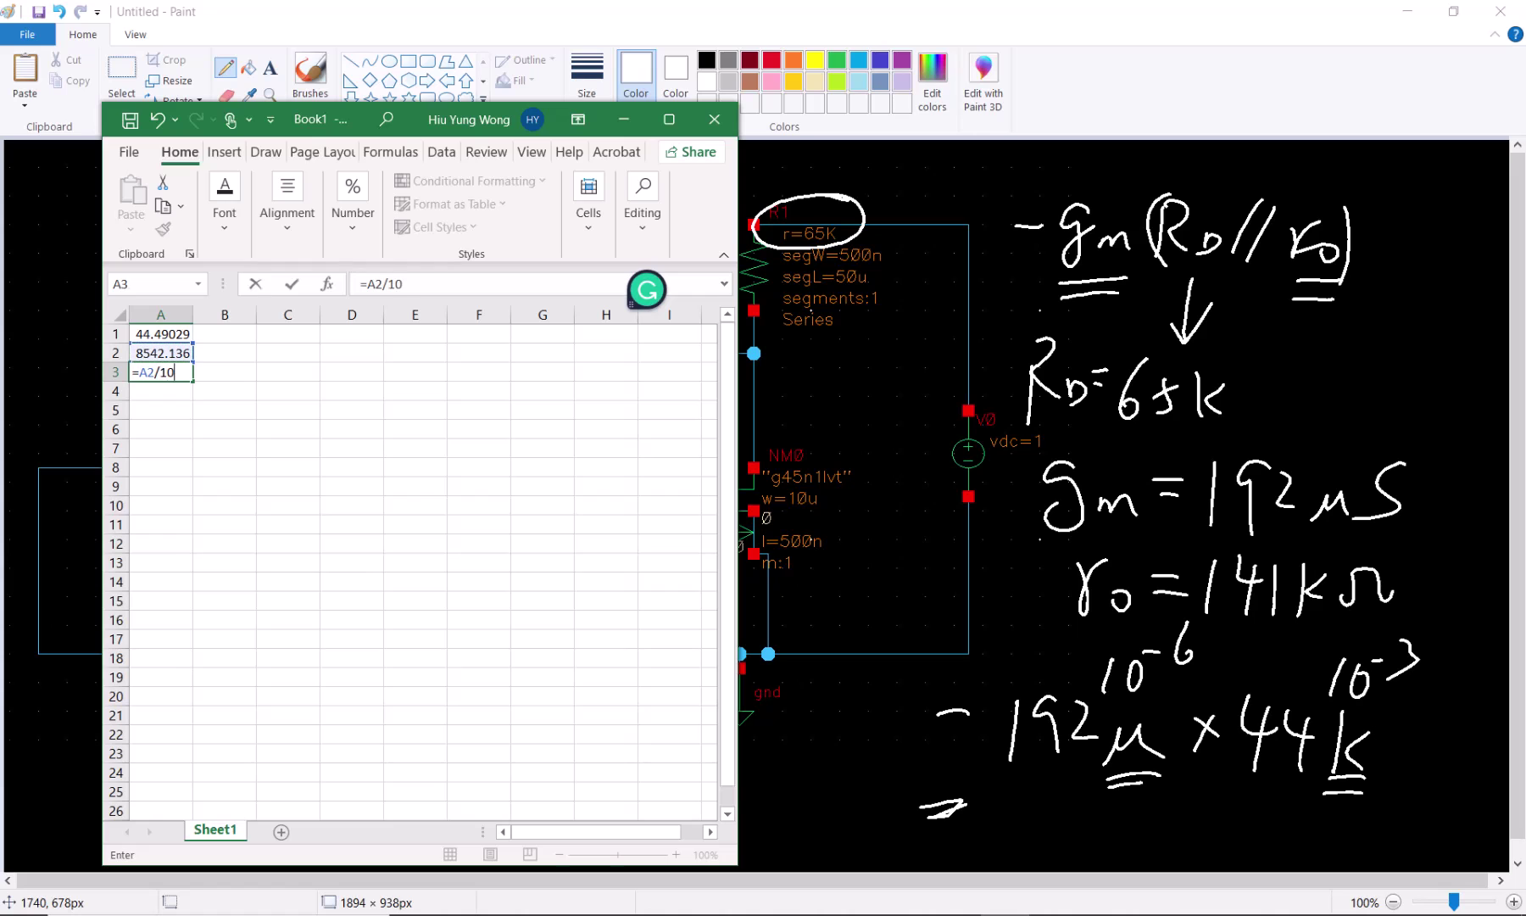
{"action": "type", "text": "00"}
{"action": "key", "text": "Return"}
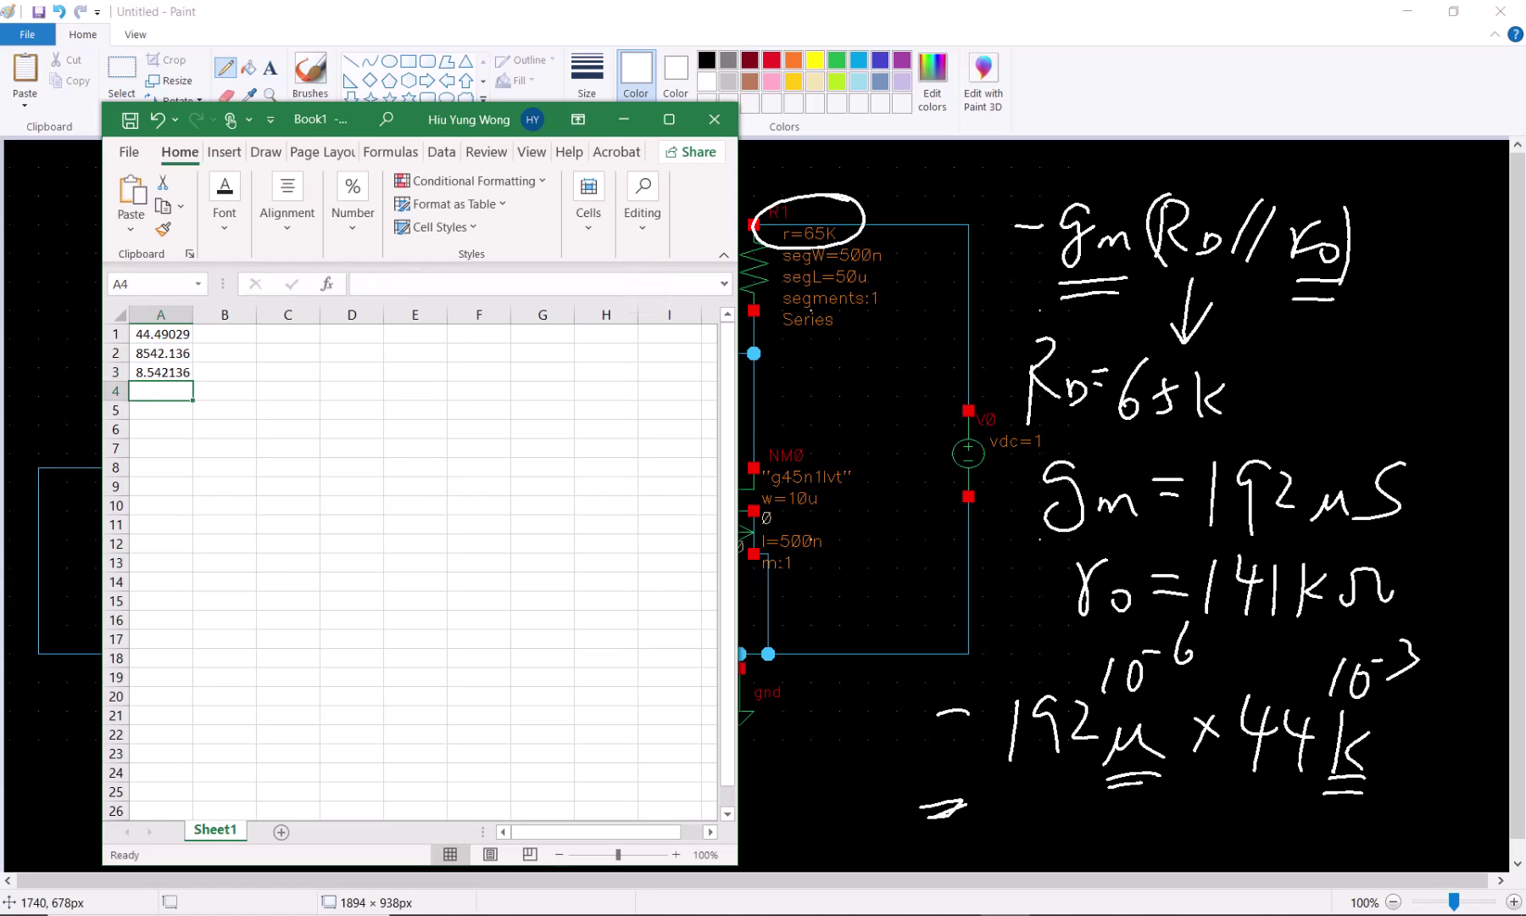
Complete the gain in Paint as a double-underlined = 8.5
{"action": "key", "text": "alt+Tab"}
{"action": "left_click_drag", "start_coordinate": [1056, 793], "coordinate": [1113, 837]}
{"action": "left_click", "coordinate": [1086, 835]}
{"action": "left_click_drag", "start_coordinate": [1121, 806], "coordinate": [1143, 802]}
{"action": "mouse_move", "coordinate": [1034, 844]}
{"action": "left_mouse_down"}
{"action": "mouse_move", "coordinate": [1144, 841]}
{"action": "mouse_move", "coordinate": [1158, 855]}
{"action": "left_mouse_up"}
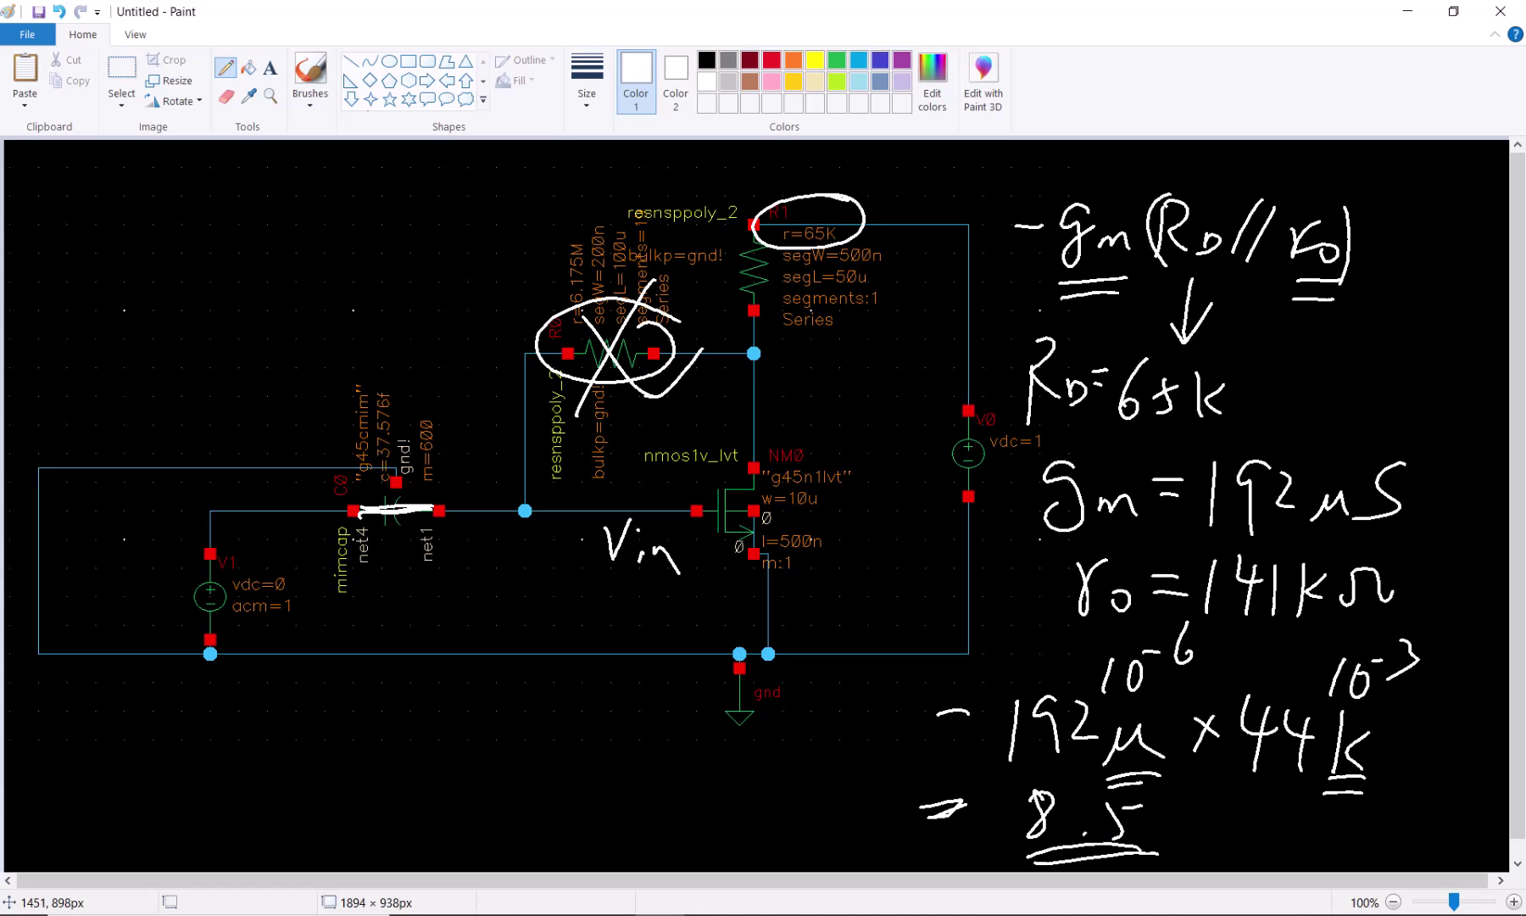
{"action": "key", "text": "alt+Tab"}
{"action": "key", "text": "Tab"}
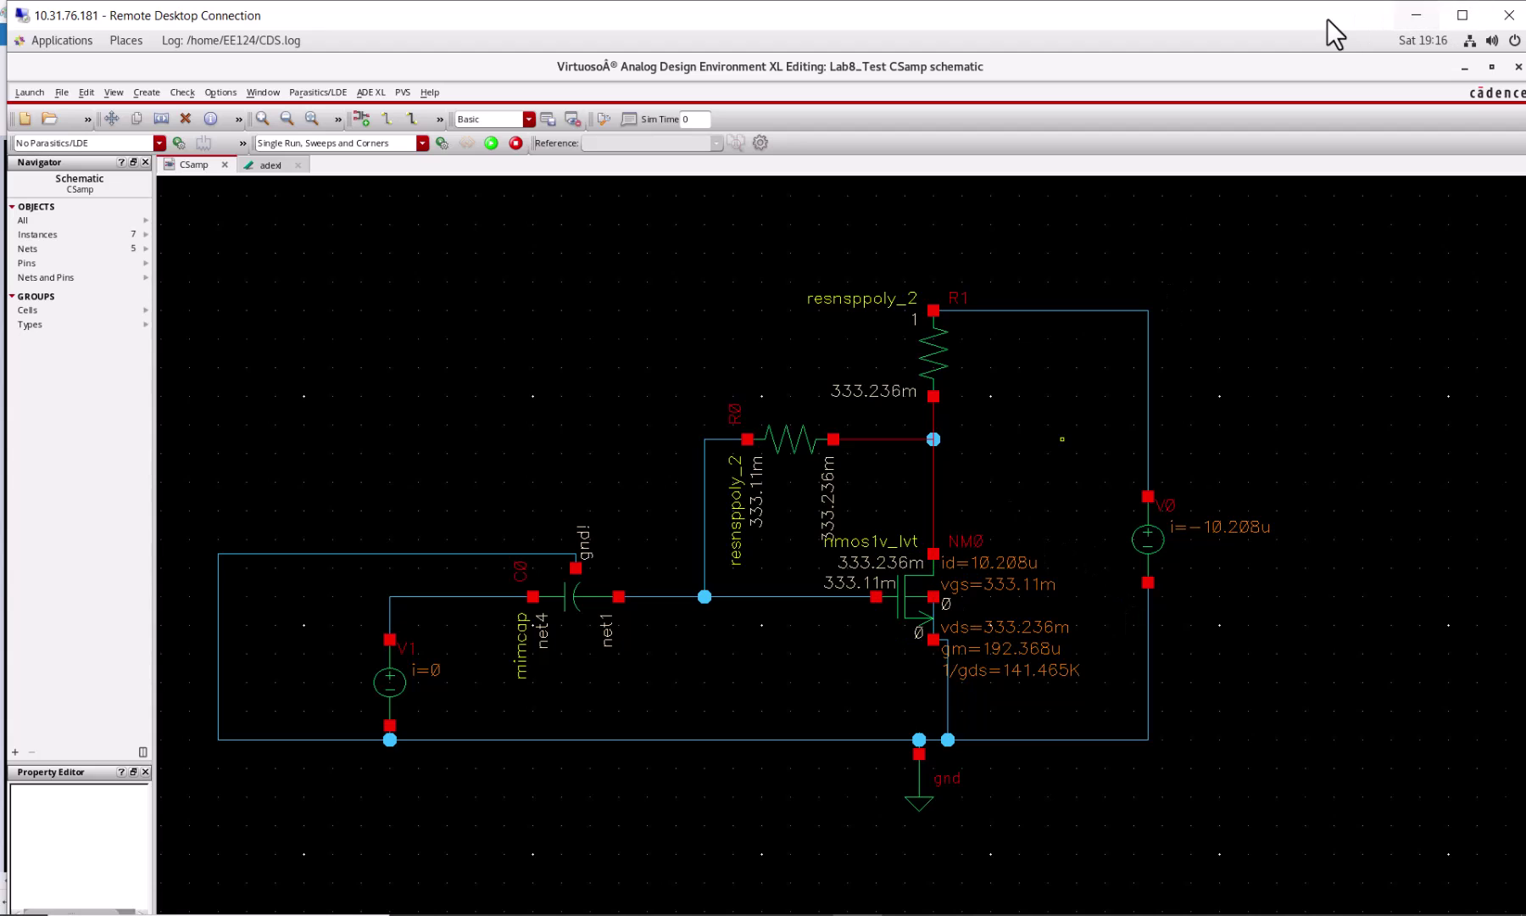
Read the net3 AC response peak of about 7.7 in Virtuoso's plot
{"action": "double_click", "coordinate": [1327, 19]}
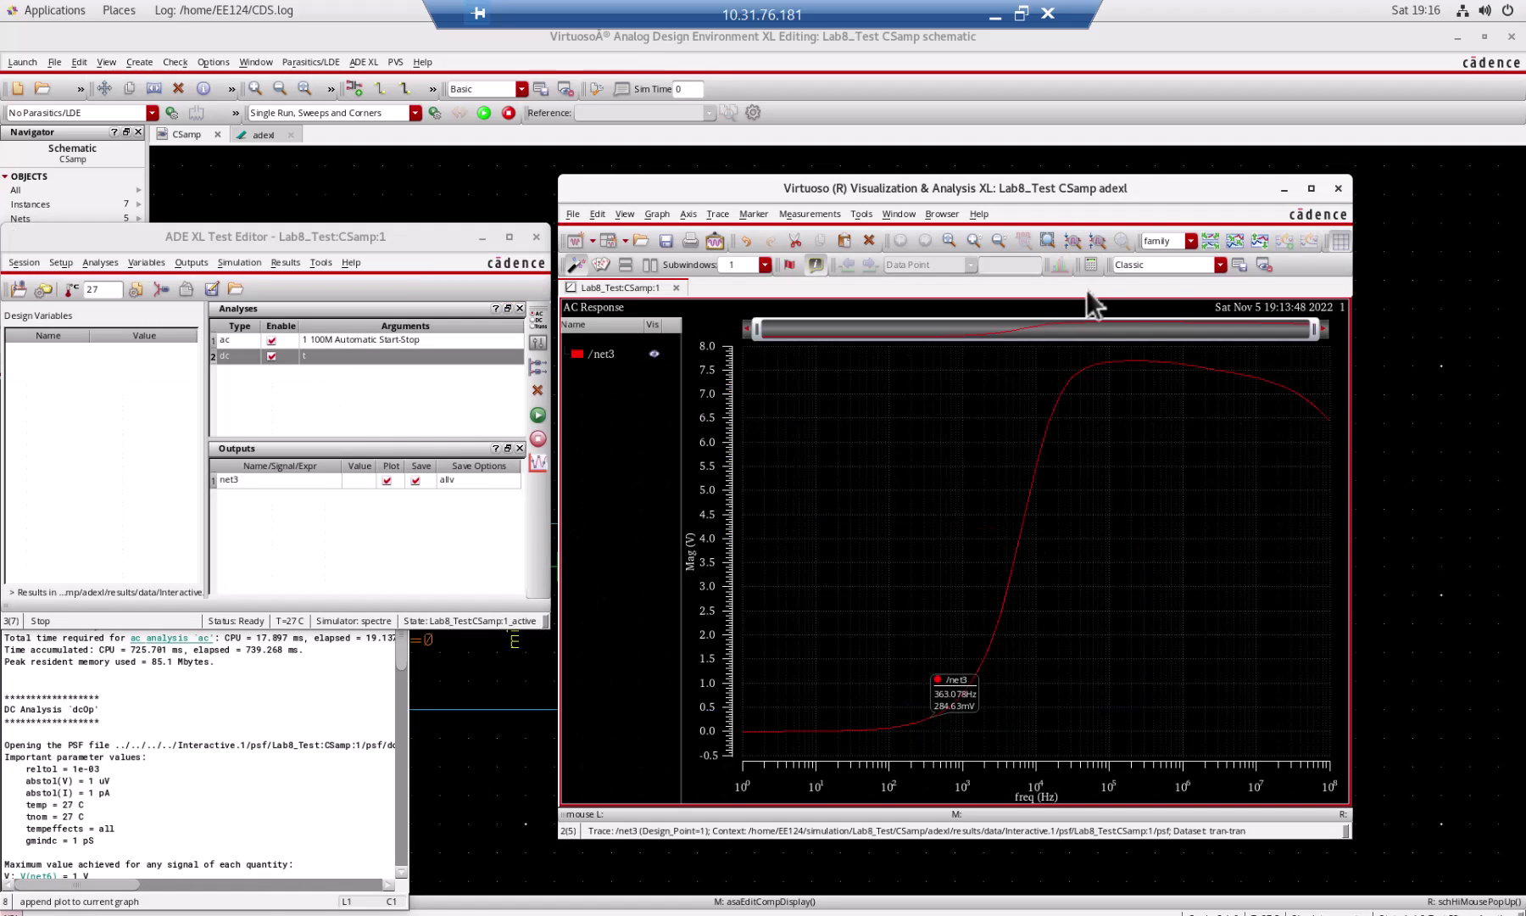
{"action": "left_click", "coordinate": [1123, 362]}
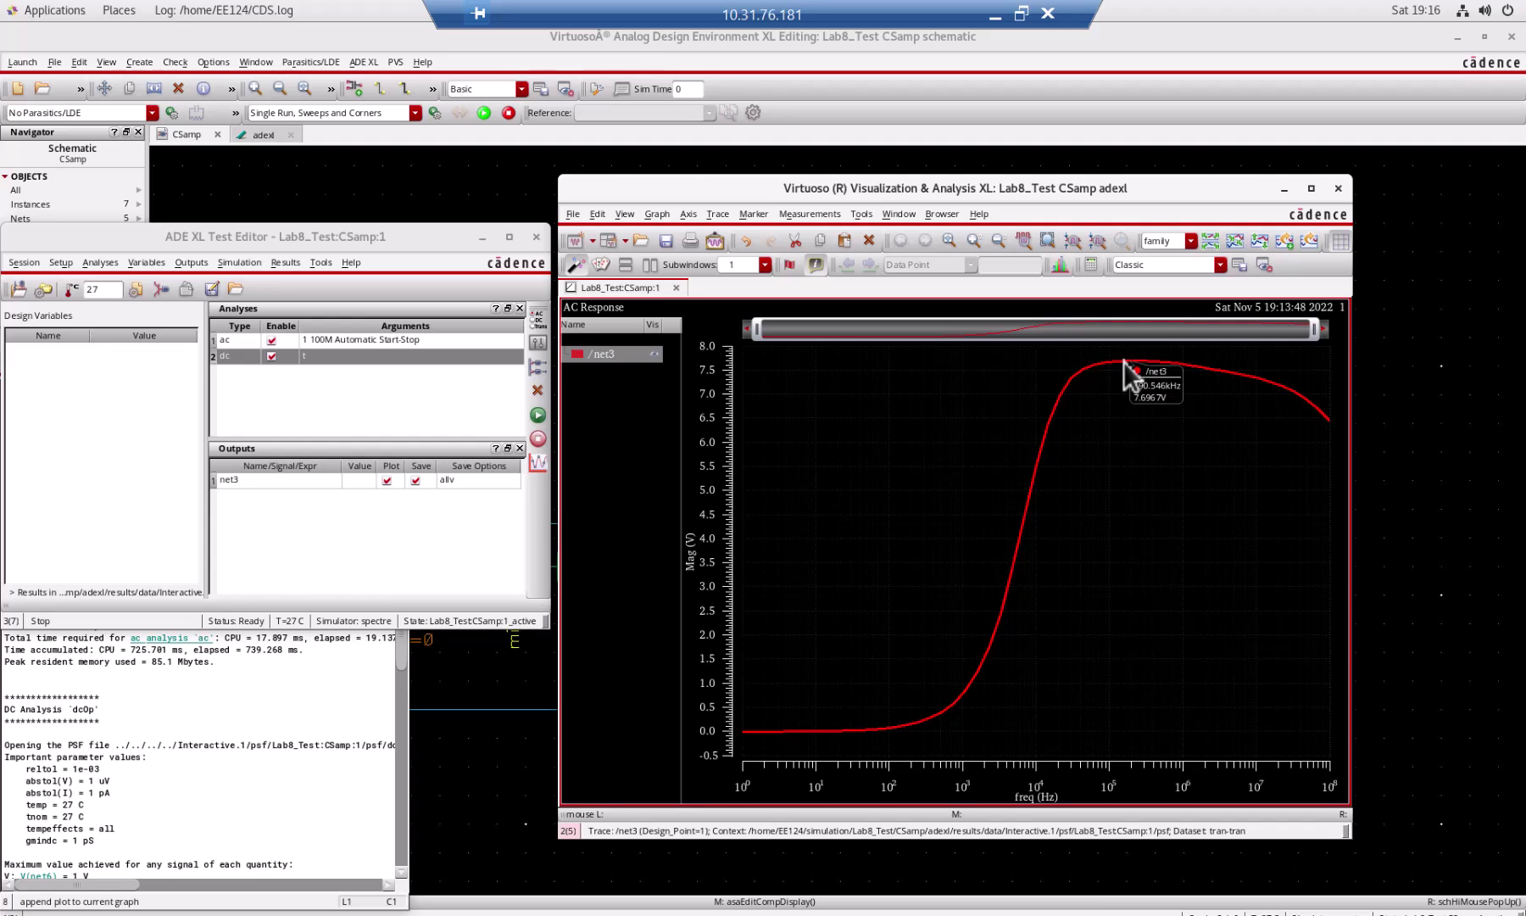
{"action": "left_click", "coordinate": [1022, 13]}
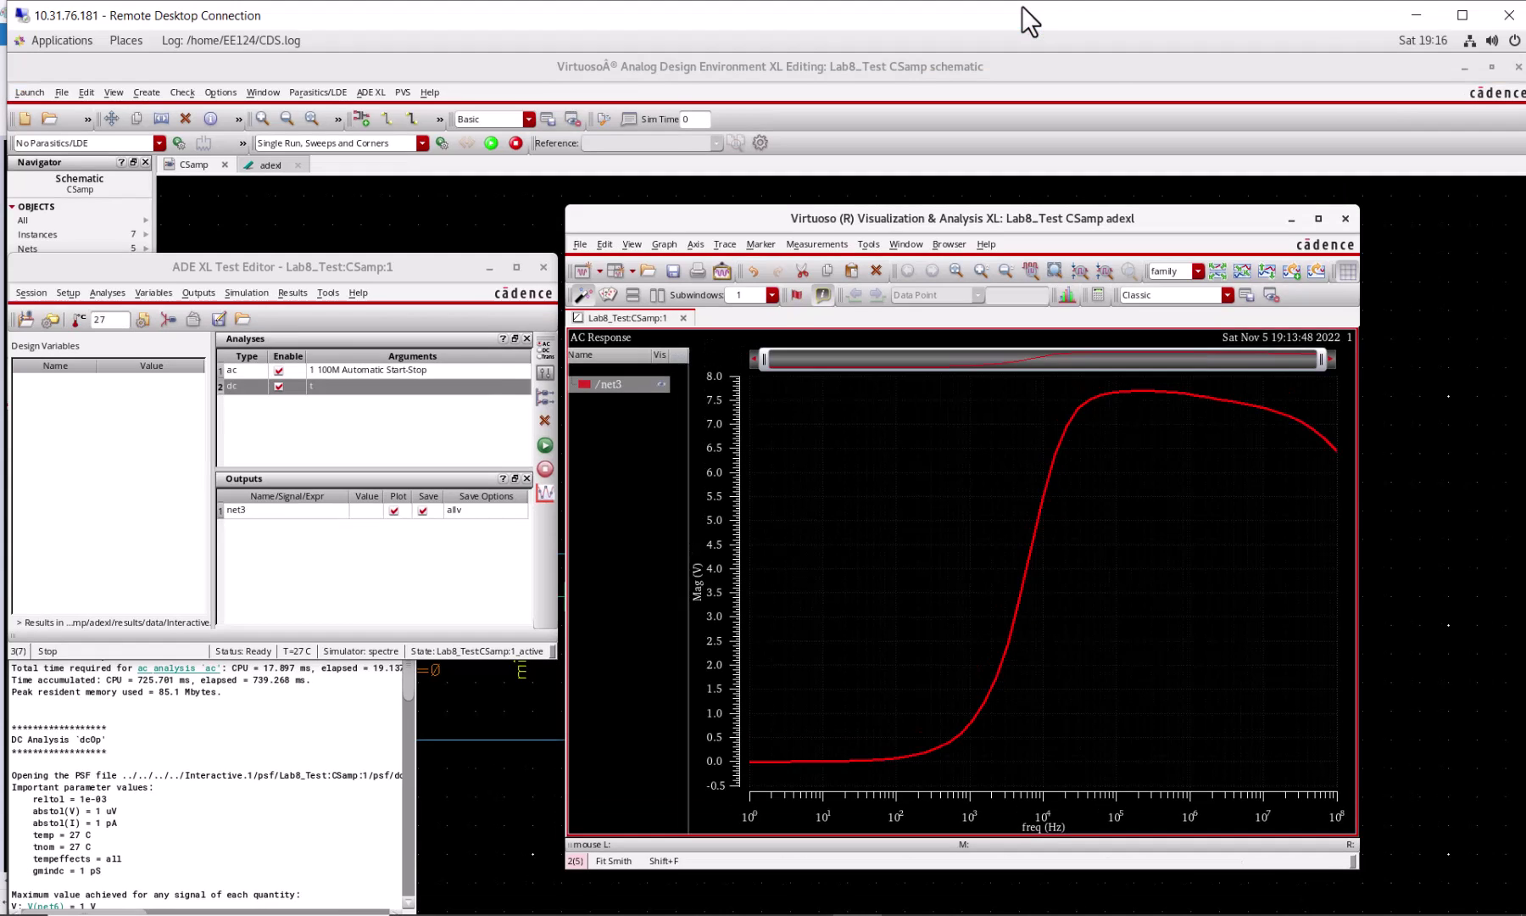
{"action": "key", "text": "alt+Tab"}
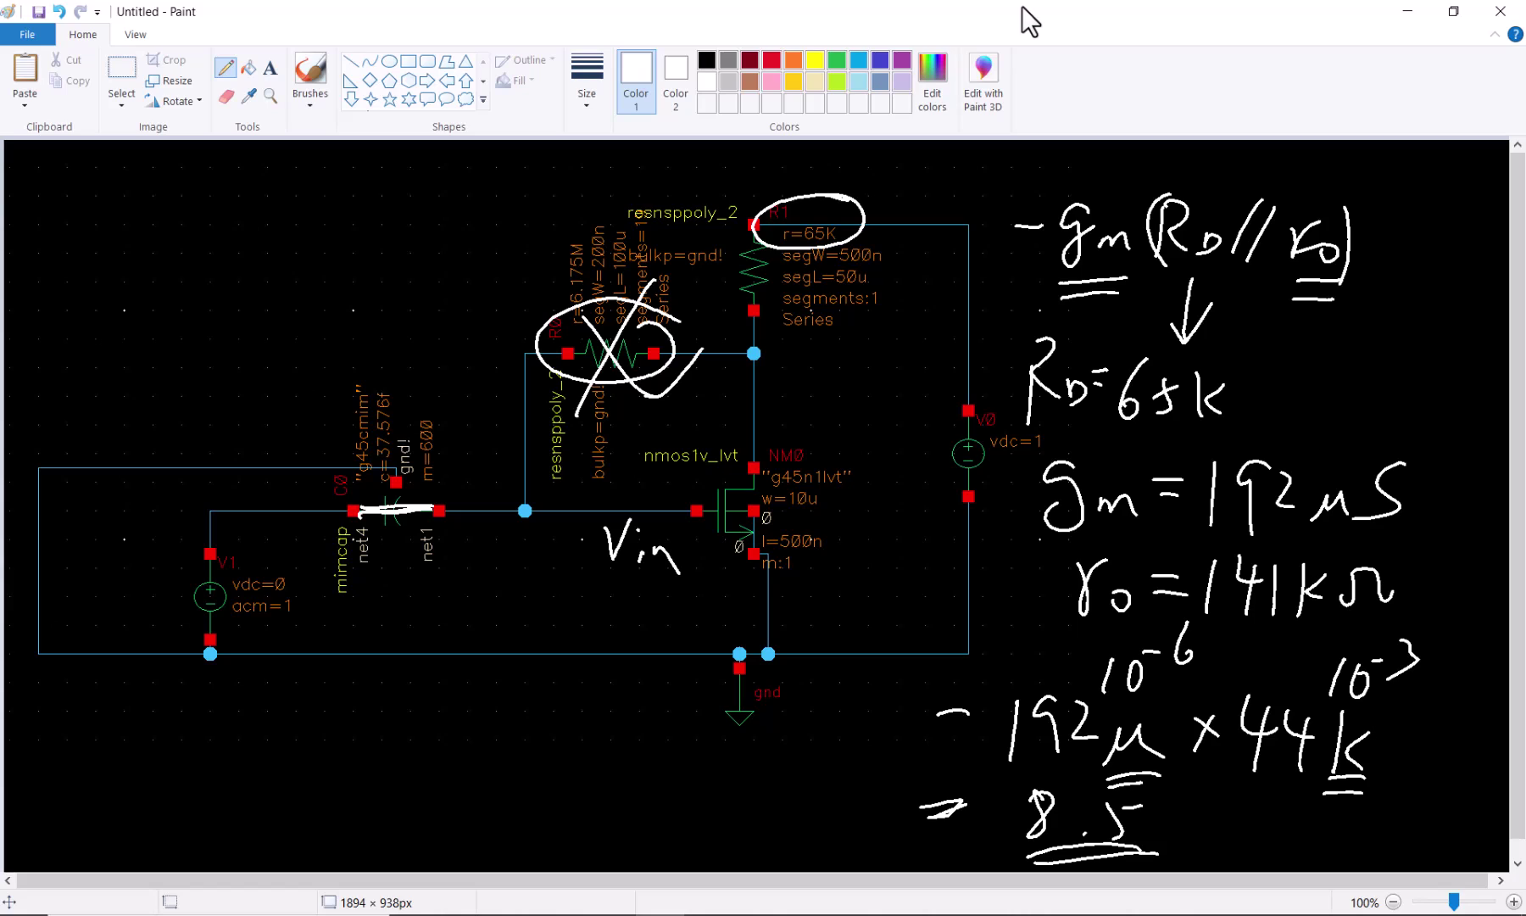
Draw a check mark by the resnsppoly_2 label above the crossed-out R0 resistor
{"action": "left_click_drag", "start_coordinate": [578, 203], "coordinate": [651, 181]}
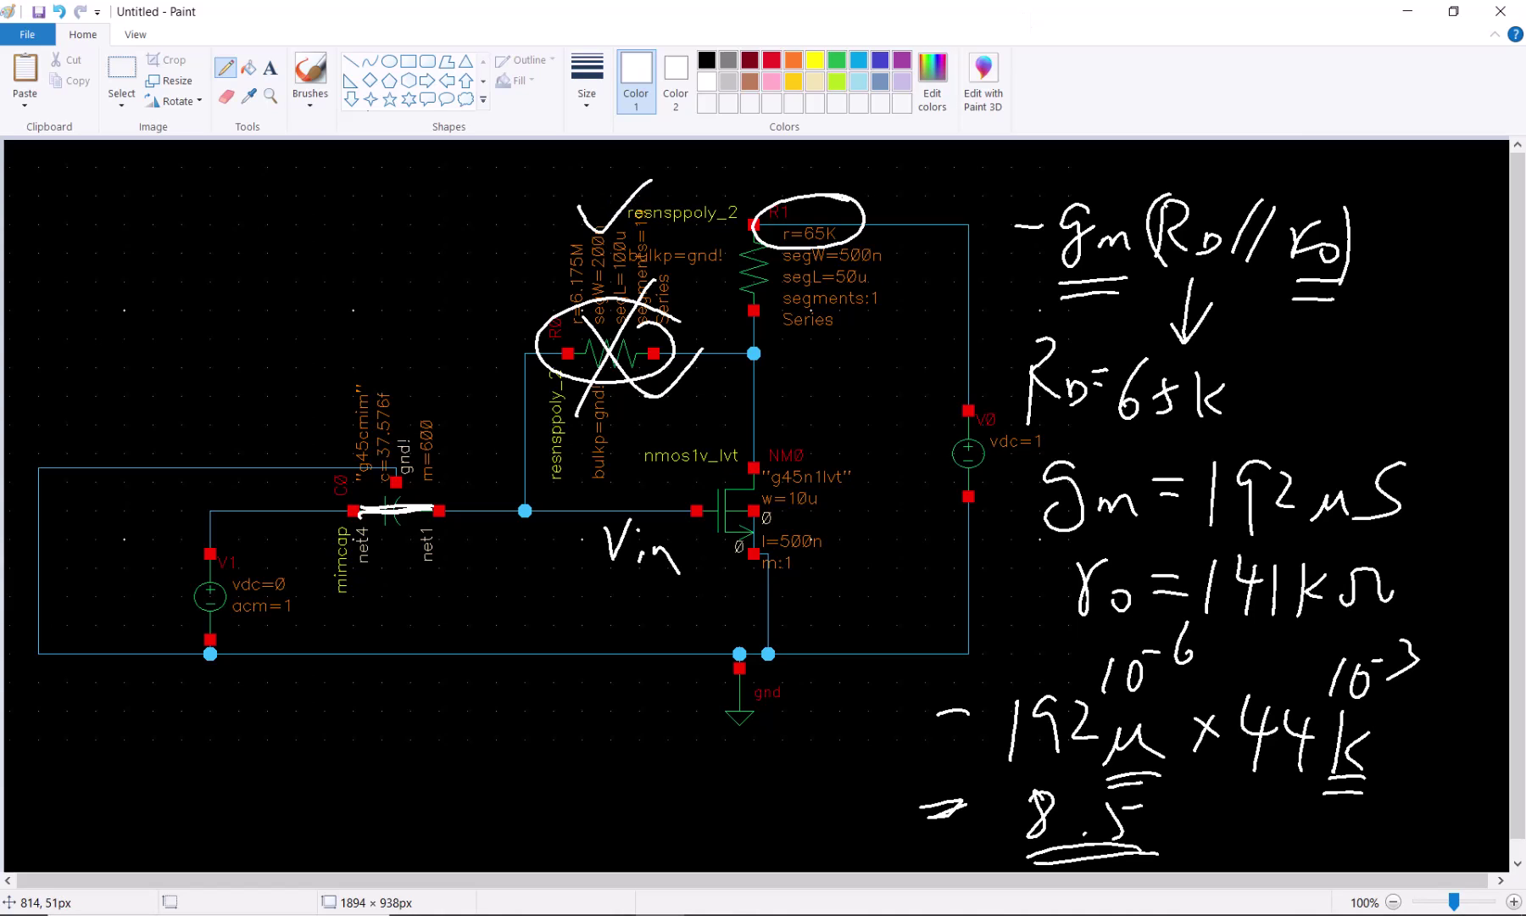